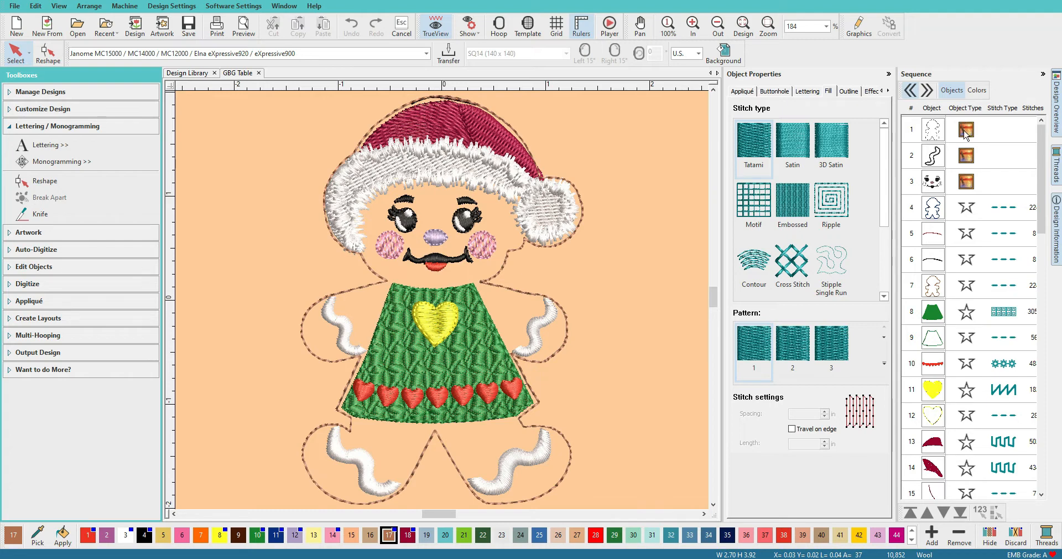
Review the design's object sequence from the first object to the last
scroll(941, 221, down, 10)
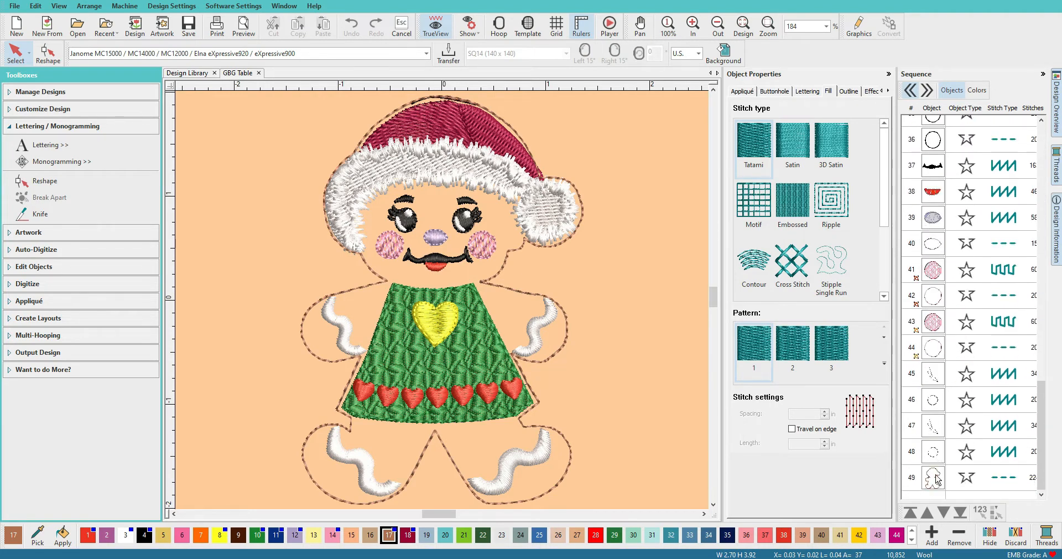
scroll(923, 287, up, 10)
scroll(922, 282, up, 2)
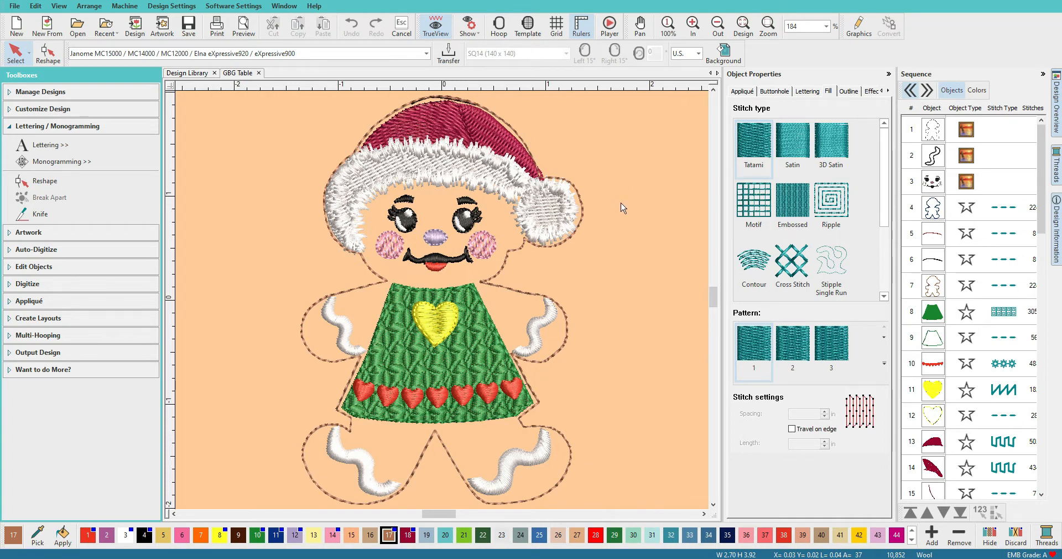
key(ctrl+a)
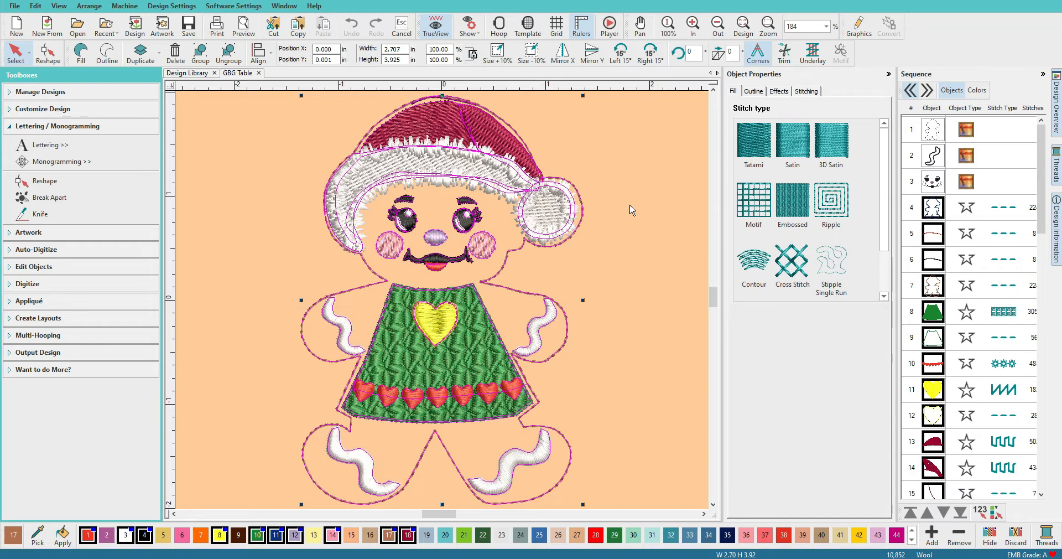
click(632, 209)
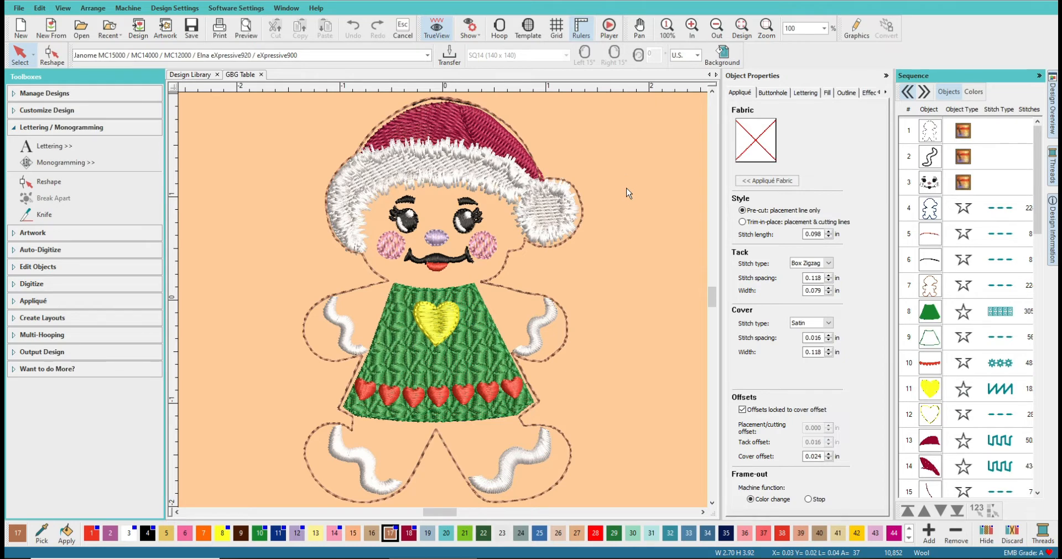
key(ctrl+a)
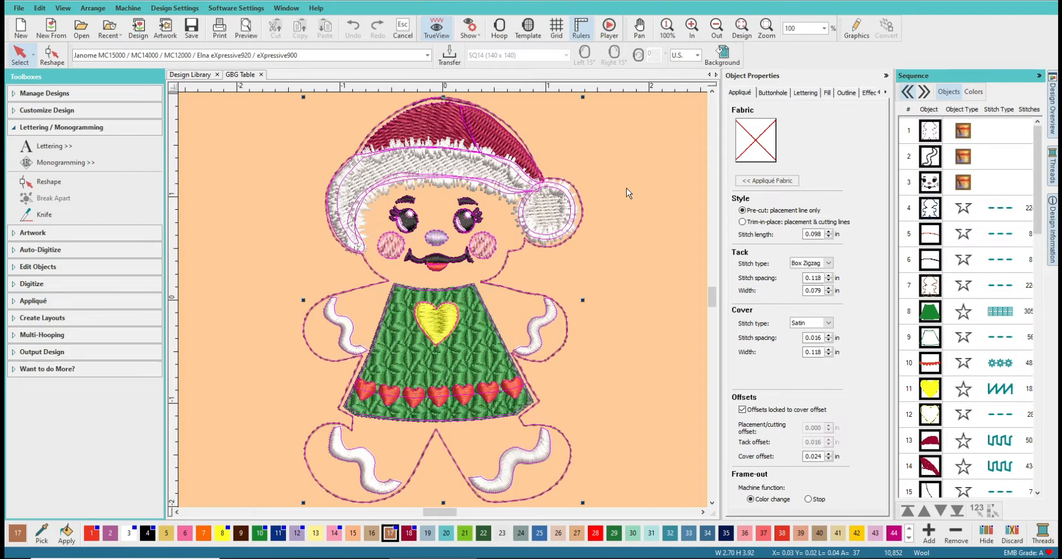
click(645, 287)
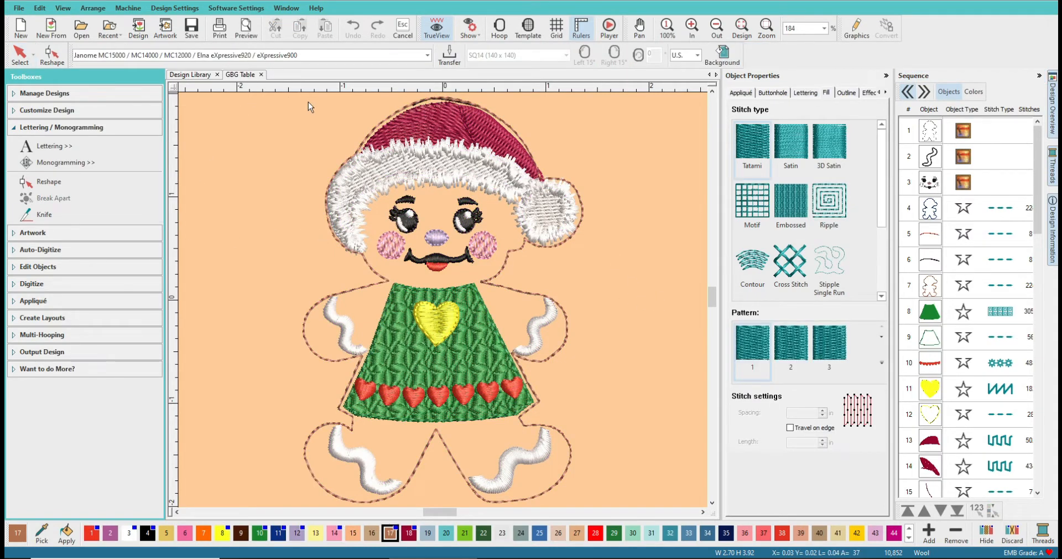
Select the whole gingerbread design and enlarge it proportionally to about 5.04 in wide and 7.31 in high
scroll(443, 300, down, 3)
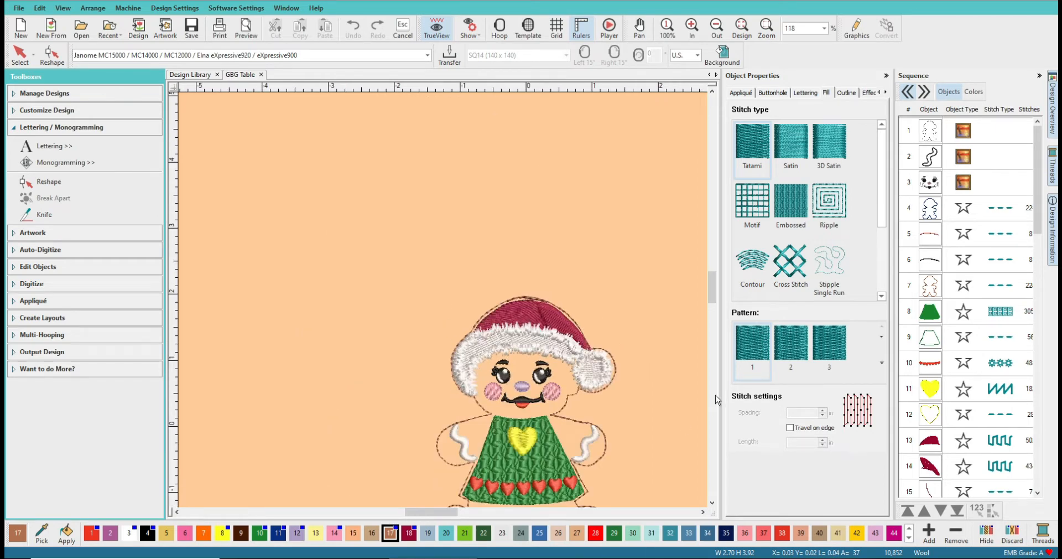
drag(711, 289, 711, 298)
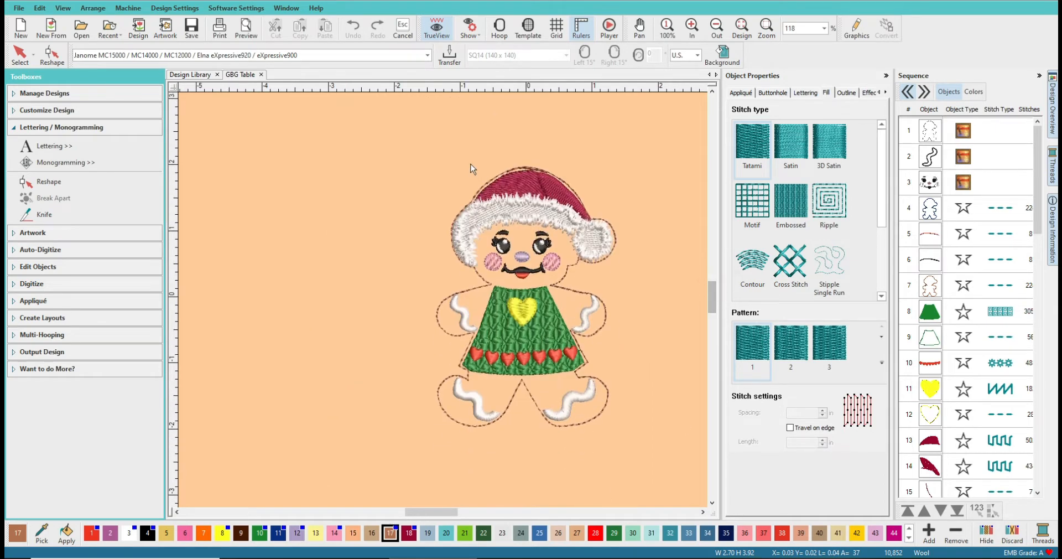
drag(436, 158, 644, 454)
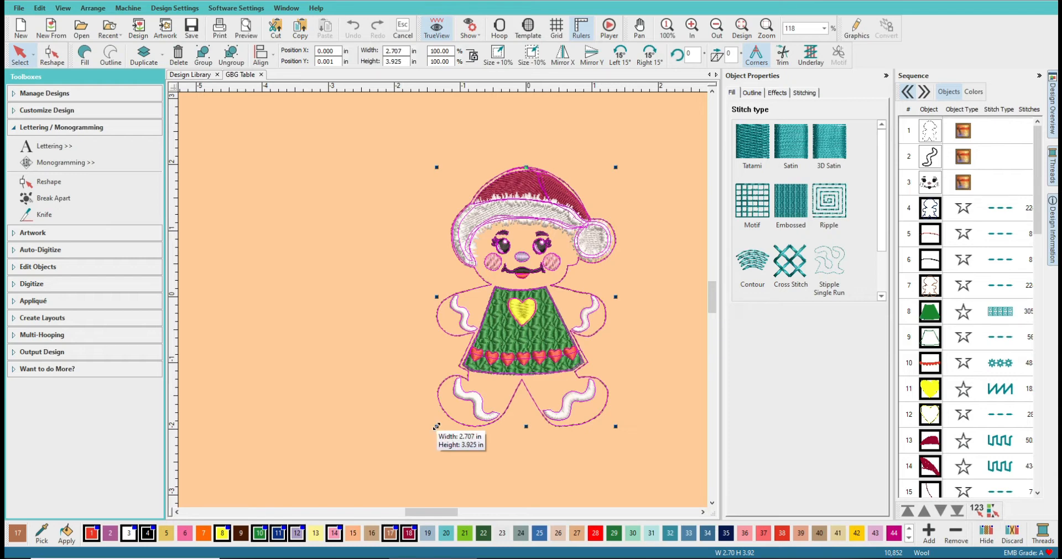
drag(436, 426, 256, 443)
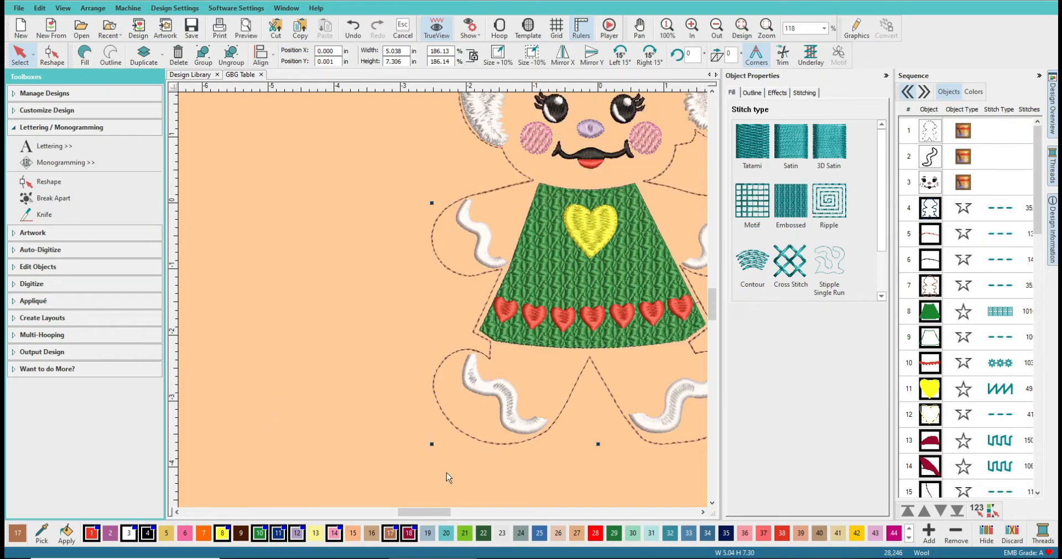
Set the width of the selected gingerbread design to 6.5 in
drag(423, 513, 438, 513)
drag(713, 301, 714, 286)
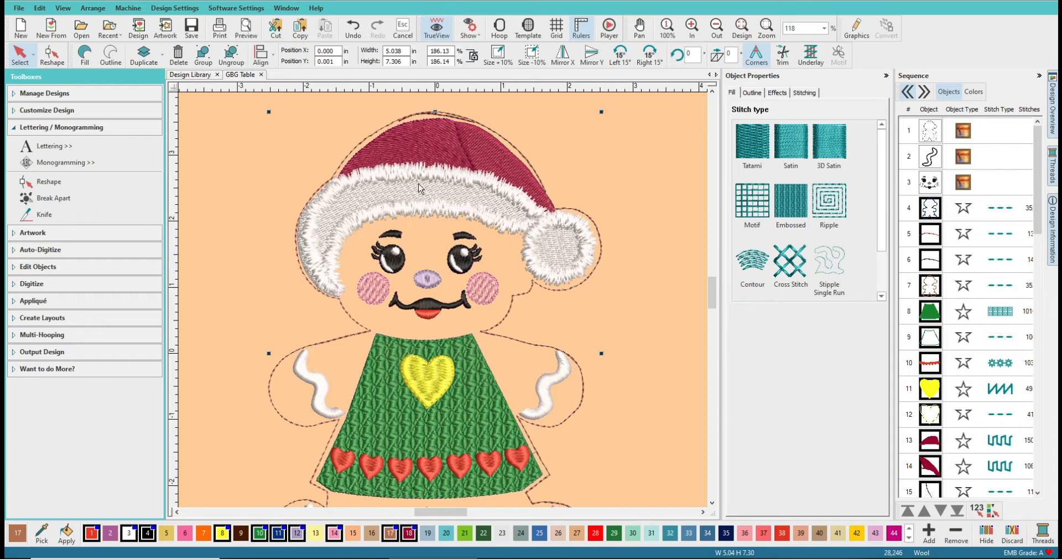
click(405, 50)
double_click(404, 50)
text(6)
click(402, 50)
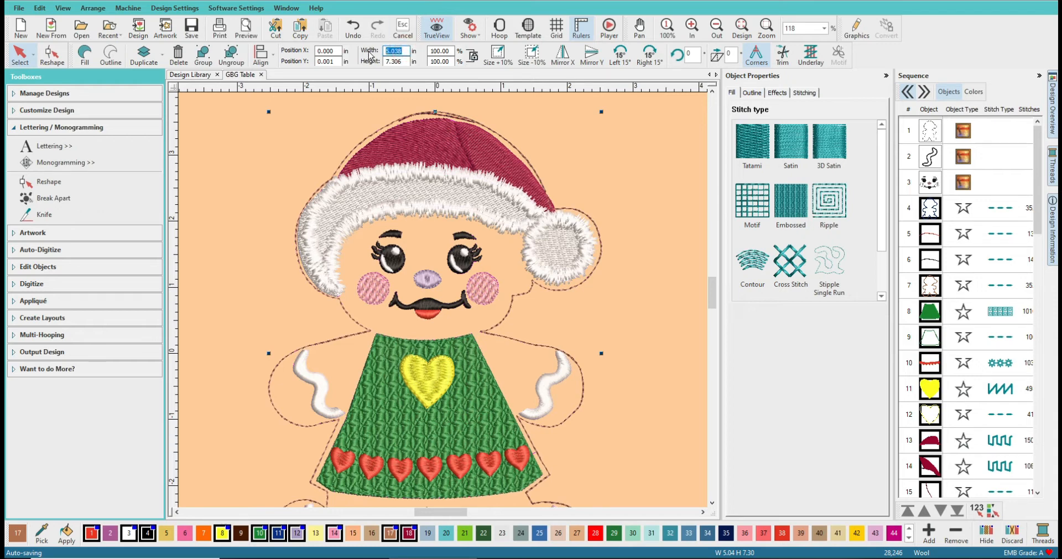
text(6.5)
key(Return)
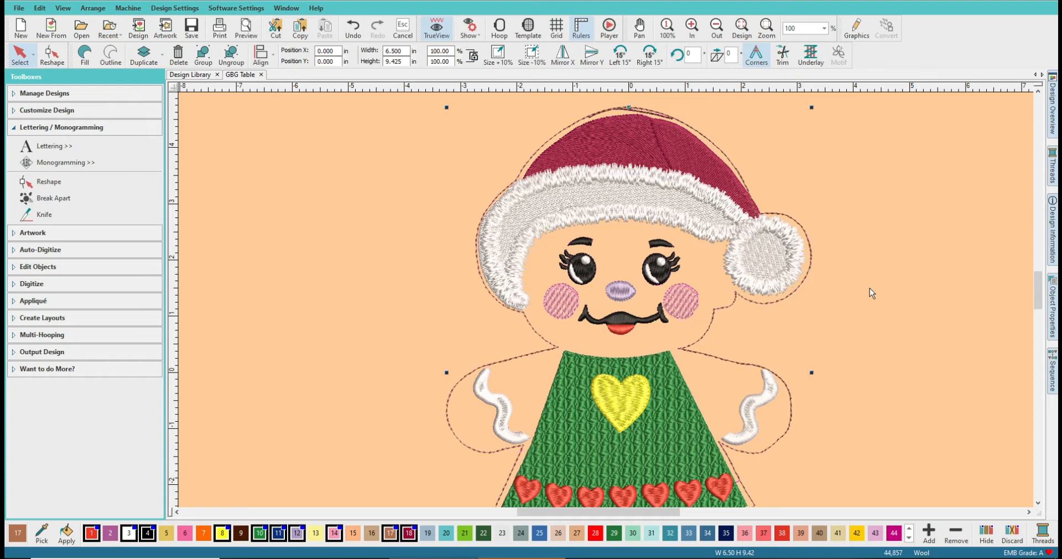
Inspect the stitching of the enlarged design at 100% zoom, from the hat's fur trim down to the feet
click(623, 214)
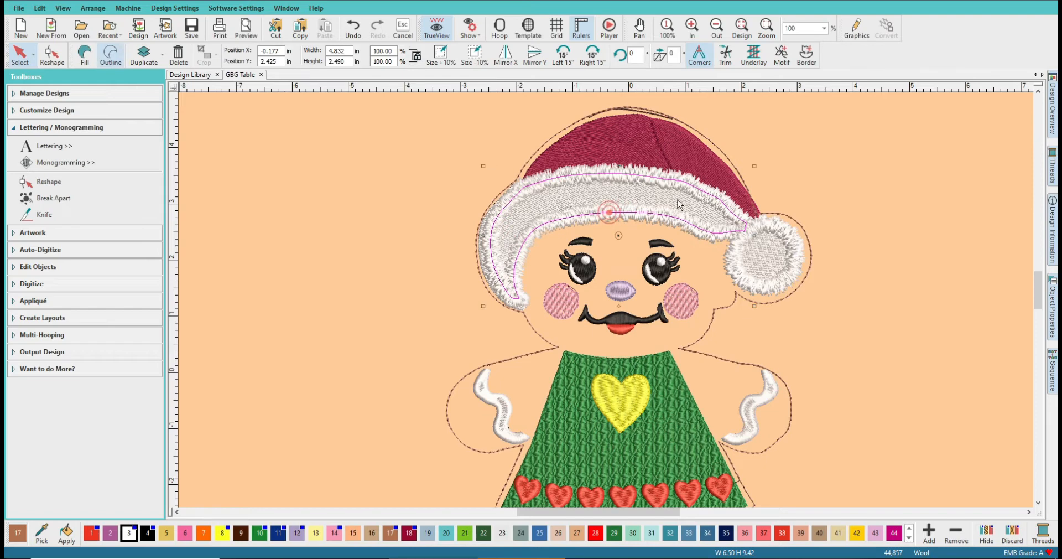
click(805, 197)
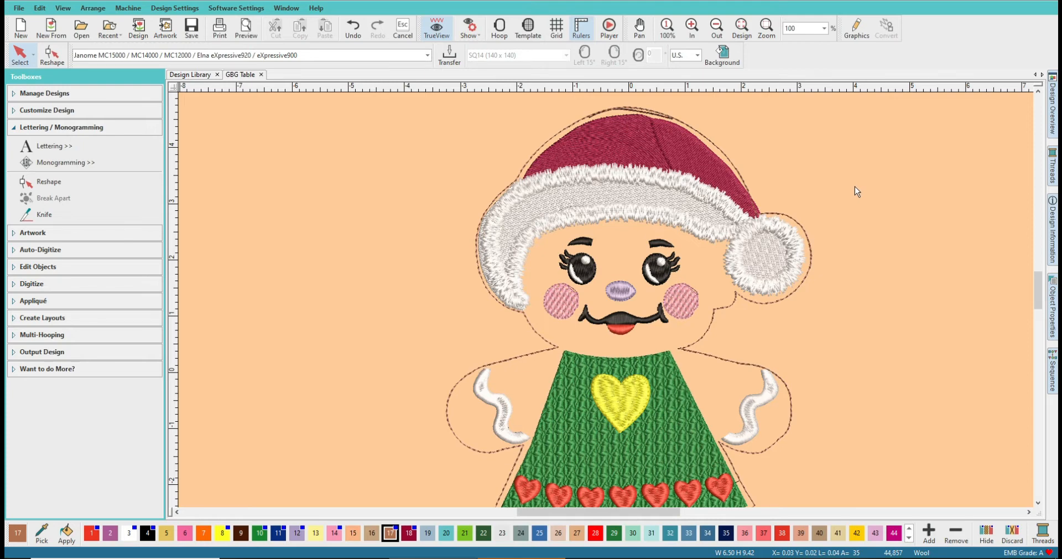
scroll(853, 187, down, 1)
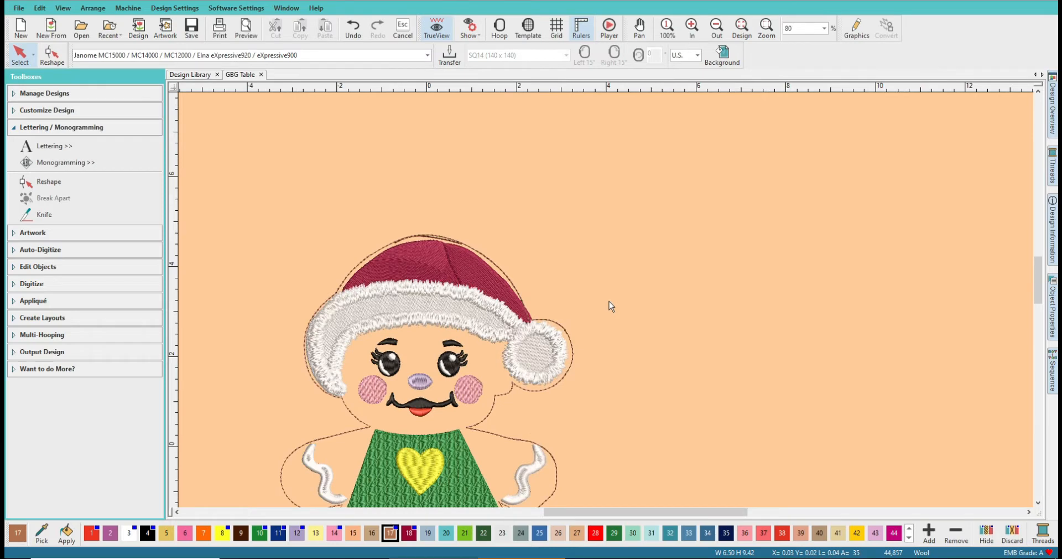
mouse_move(1036, 266)
mouse_down()
mouse_move(1037, 288)
mouse_move(1033, 280)
mouse_up()
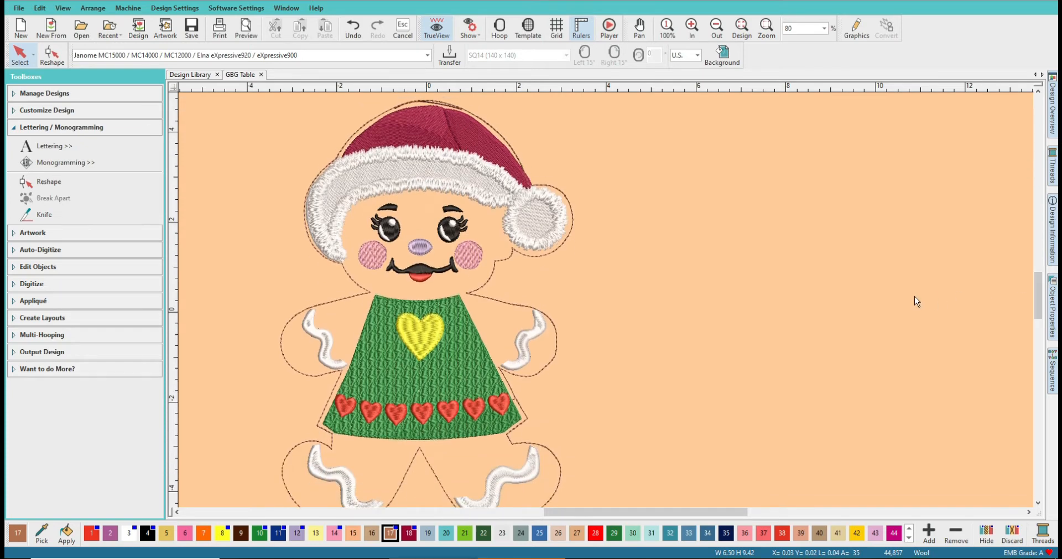
click(825, 31)
click(805, 72)
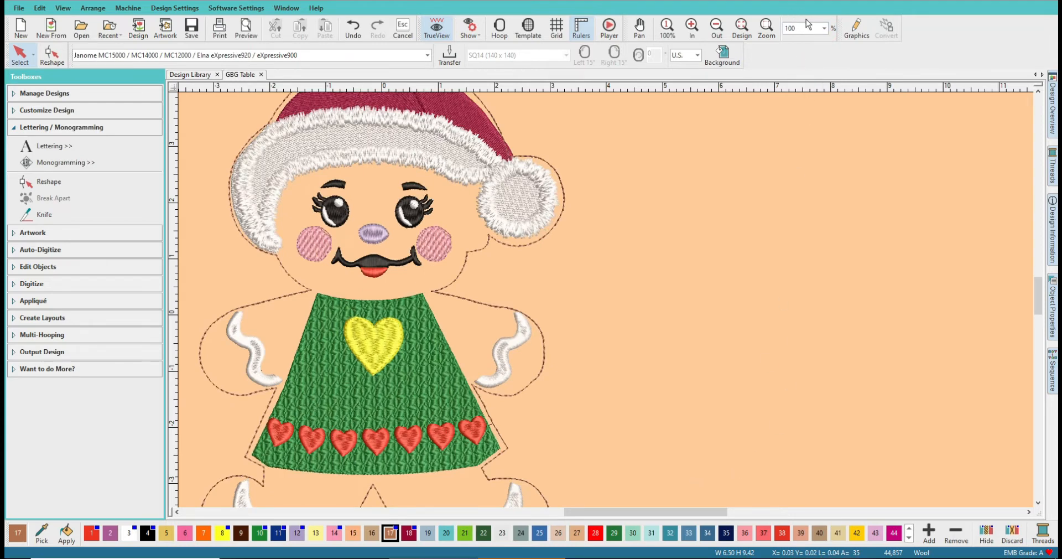
drag(652, 515, 604, 515)
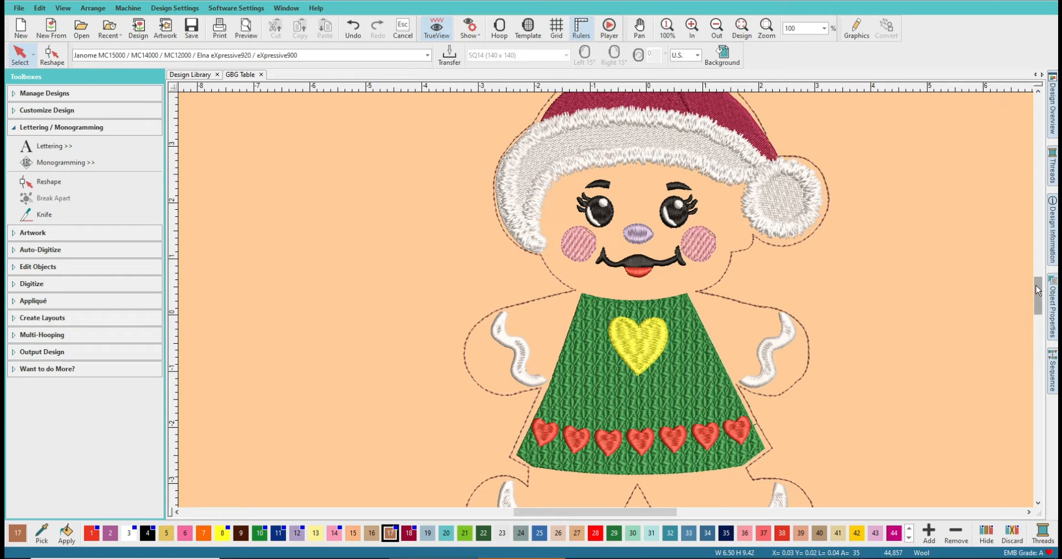
drag(1036, 285, 1037, 299)
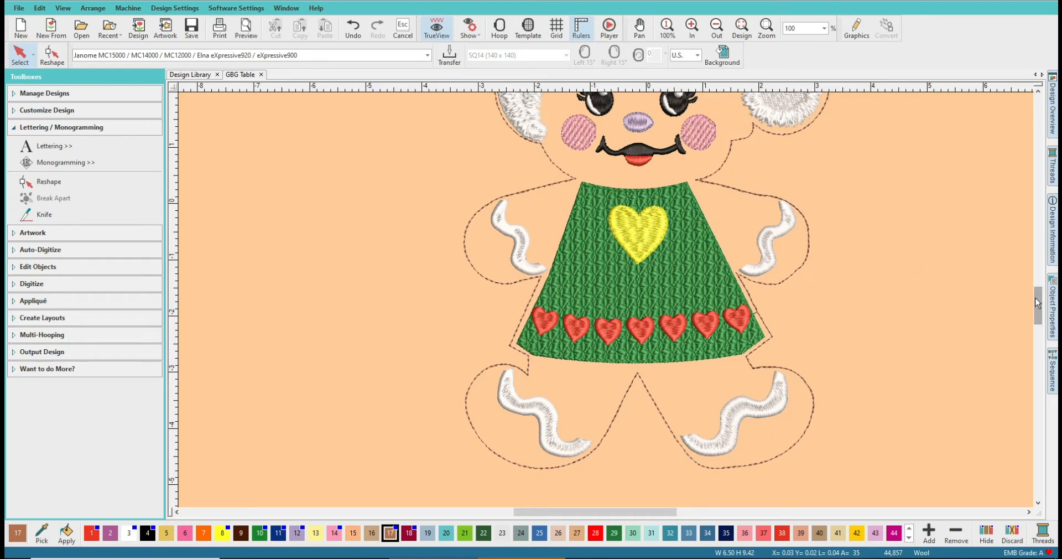
drag(1035, 298, 1029, 280)
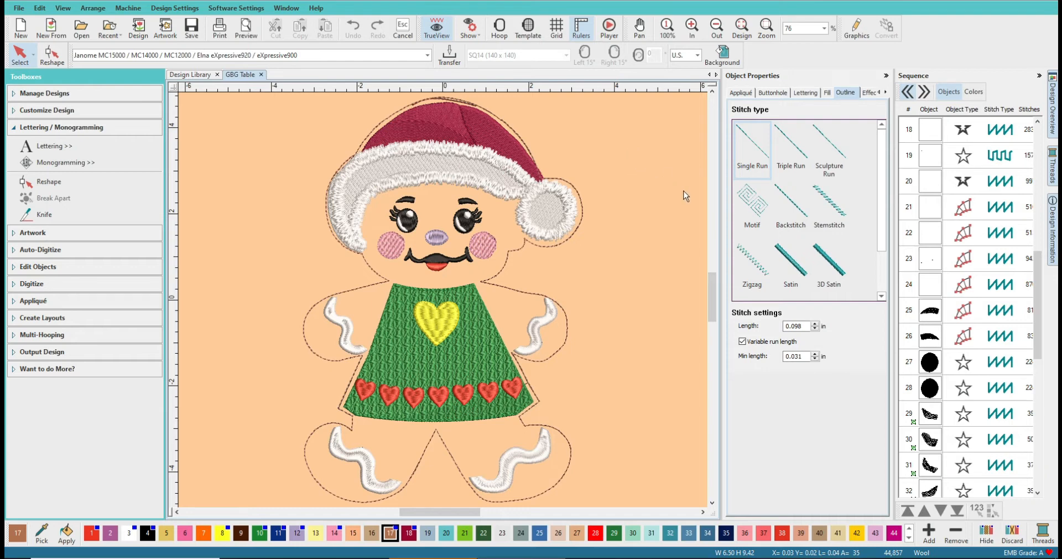
Reshape the red run line above the hat, moving its right-hand curve point and right end onto the dashed outline
scroll(982, 212, up, 6)
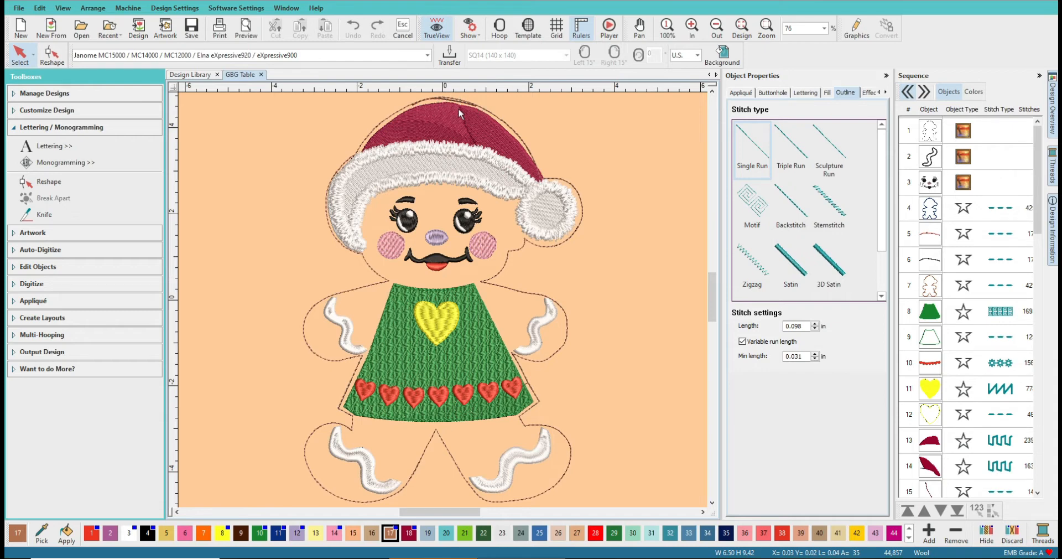
scroll(487, 211, up, 2)
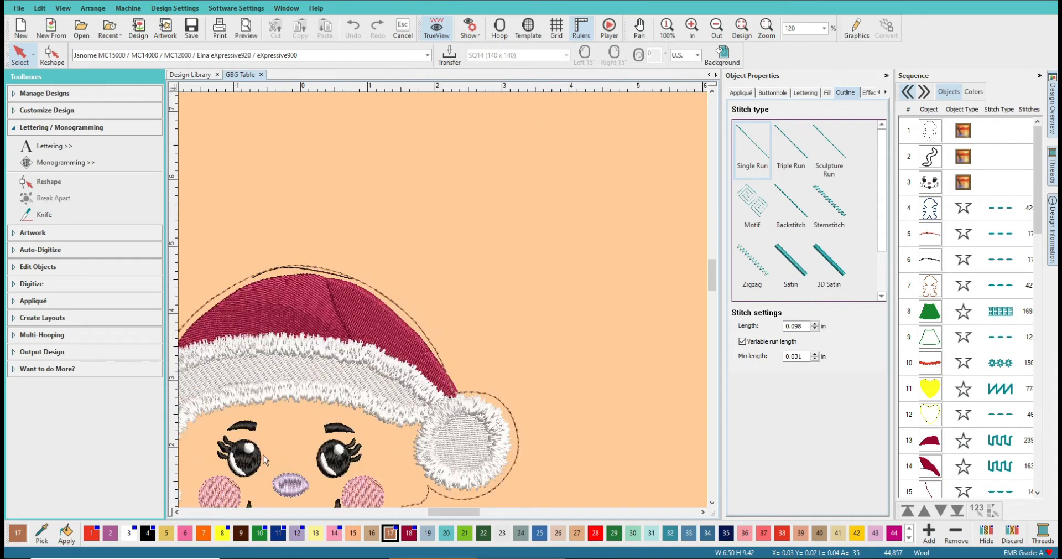
key(b)
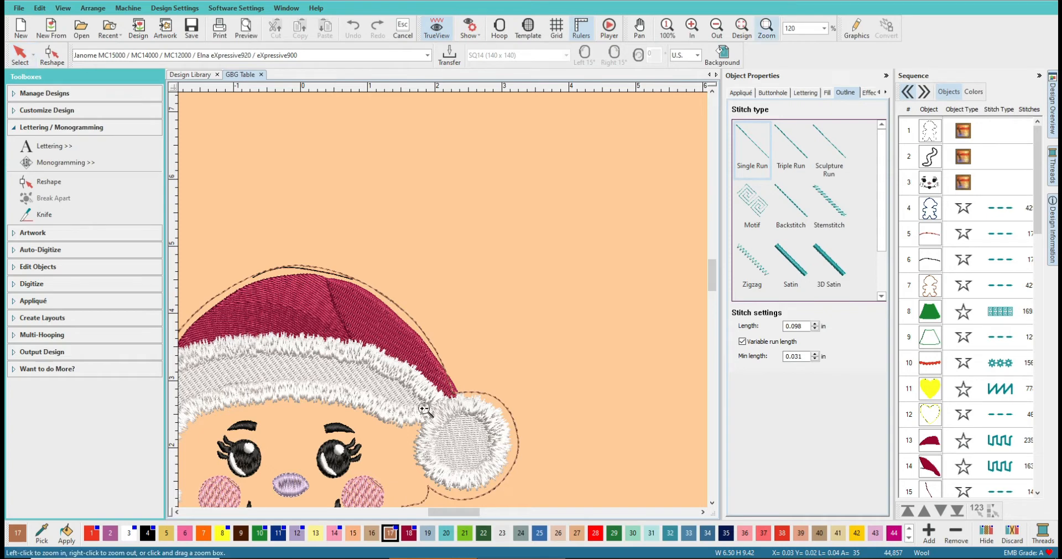
drag(239, 243, 425, 323)
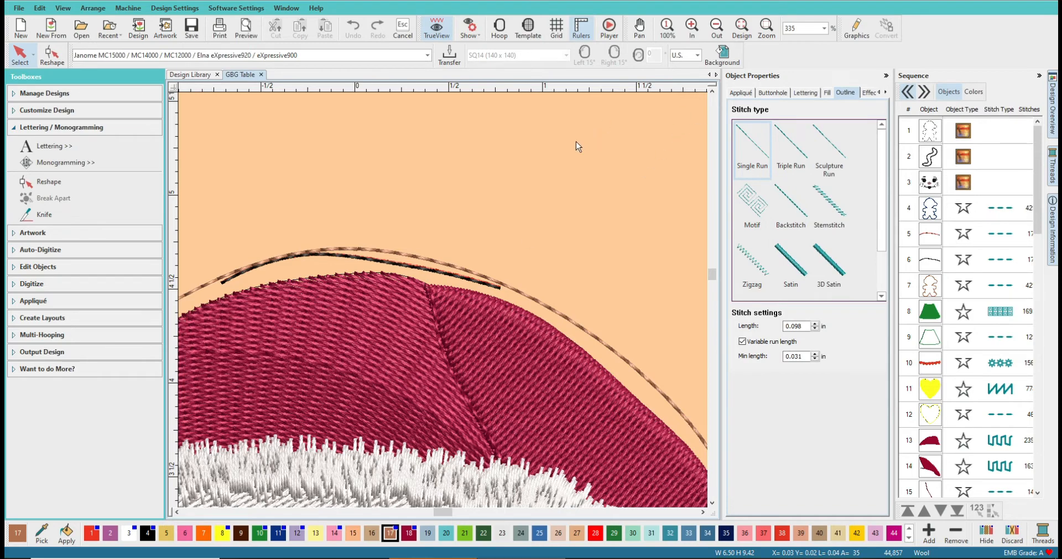
click(927, 235)
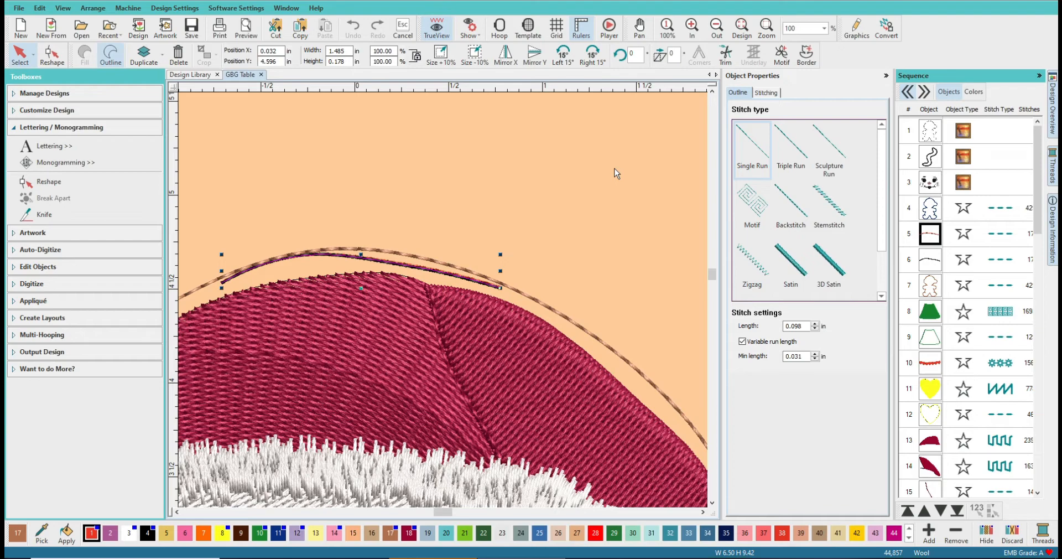
click(51, 55)
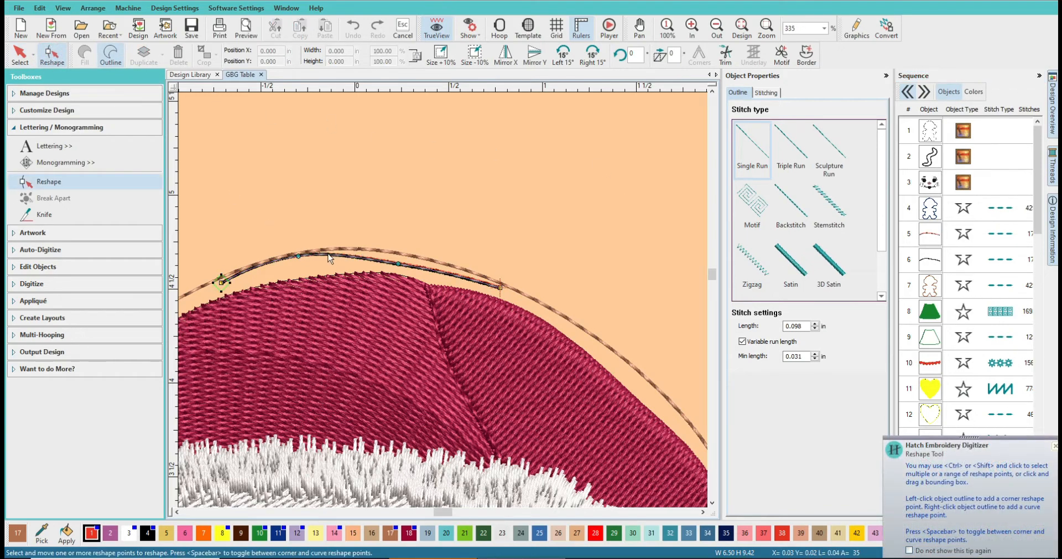
drag(398, 264, 396, 251)
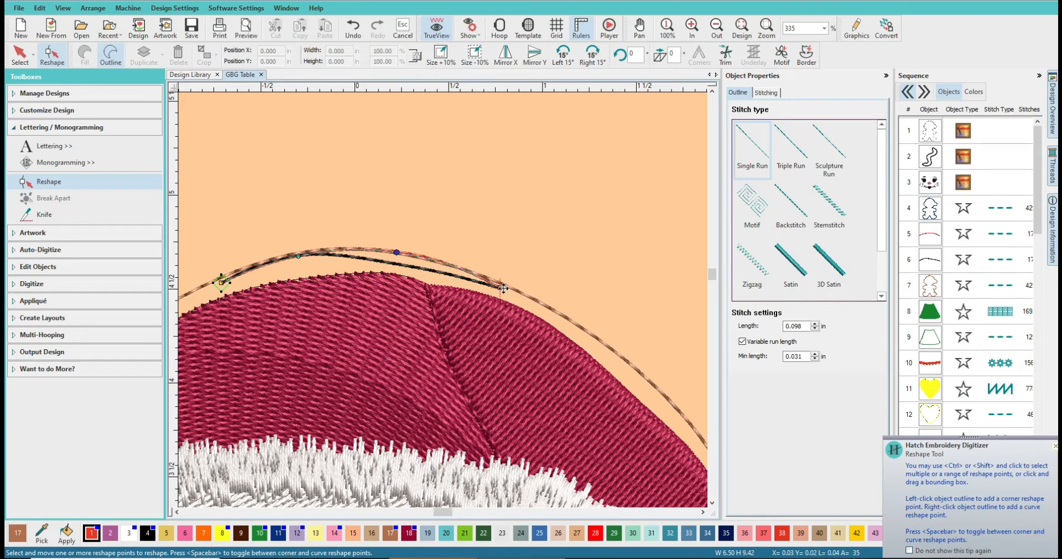
drag(500, 288, 498, 282)
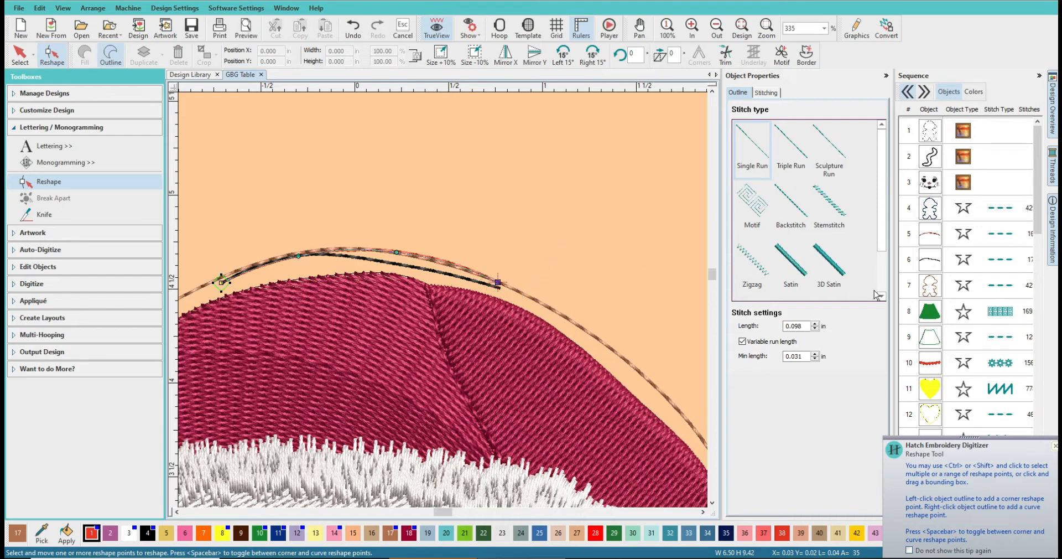
Reshape the black run line above the hat, moving its right-hand curve point and both ends onto the dashed outline
click(929, 259)
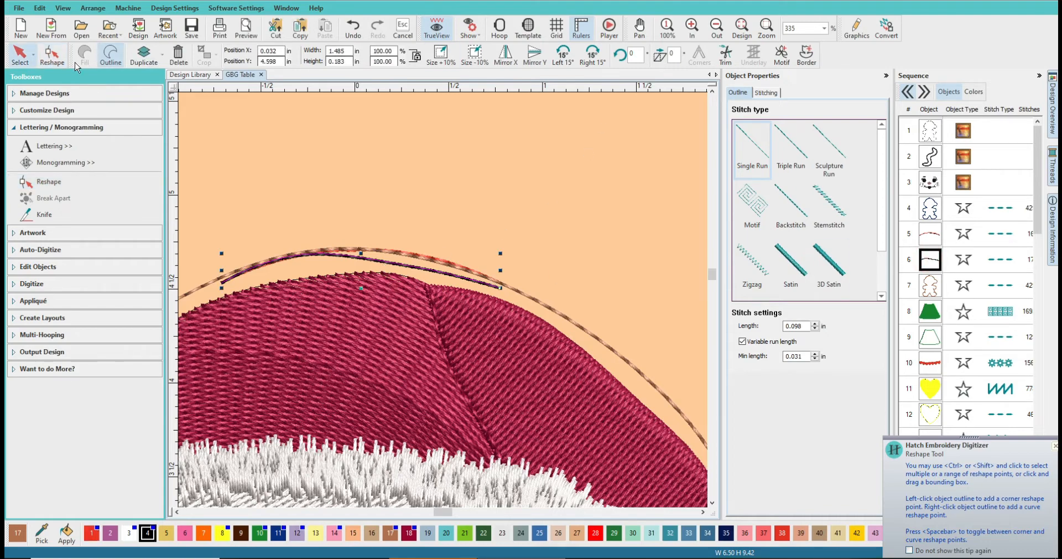
click(51, 54)
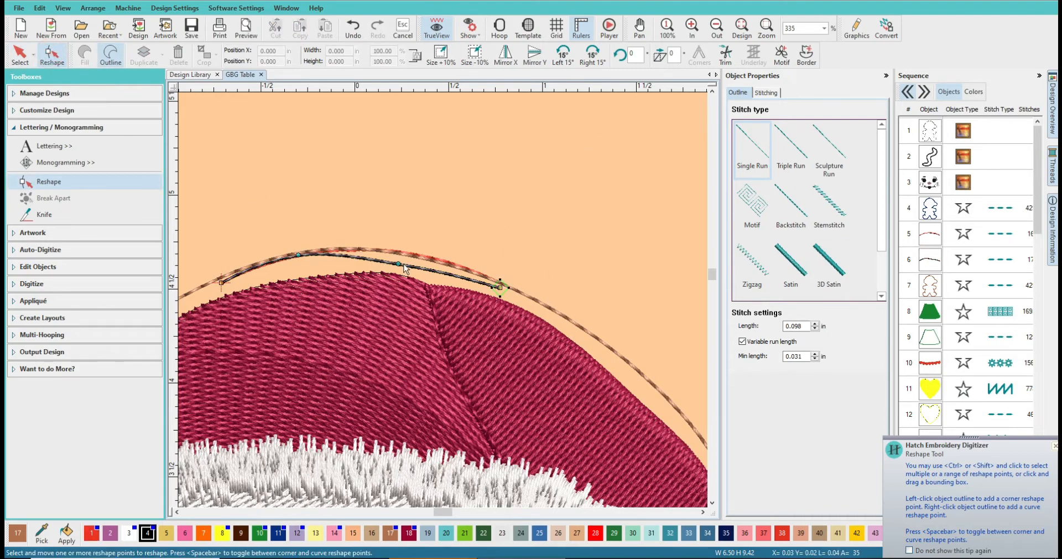
drag(400, 264, 400, 251)
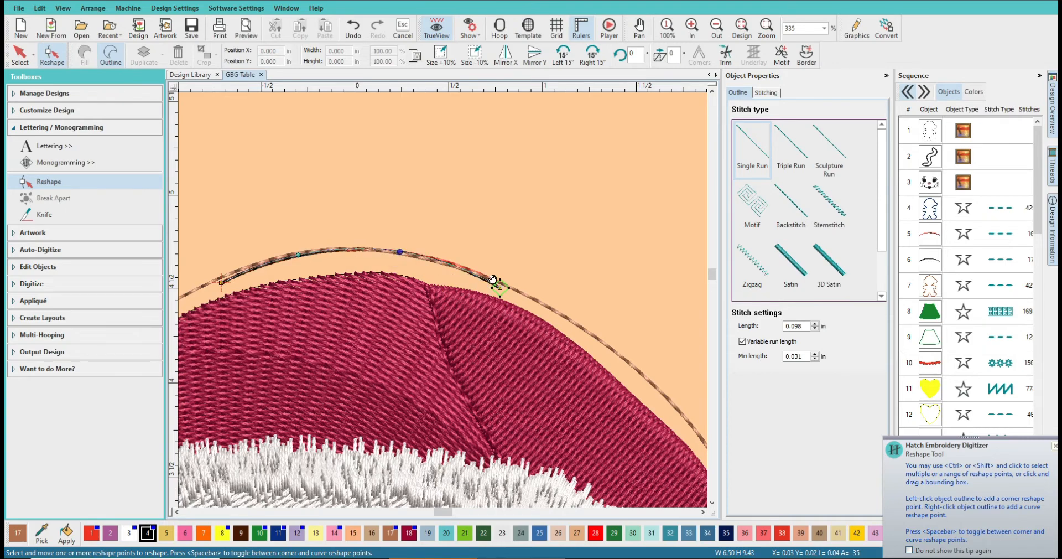
drag(500, 289, 500, 280)
click(550, 228)
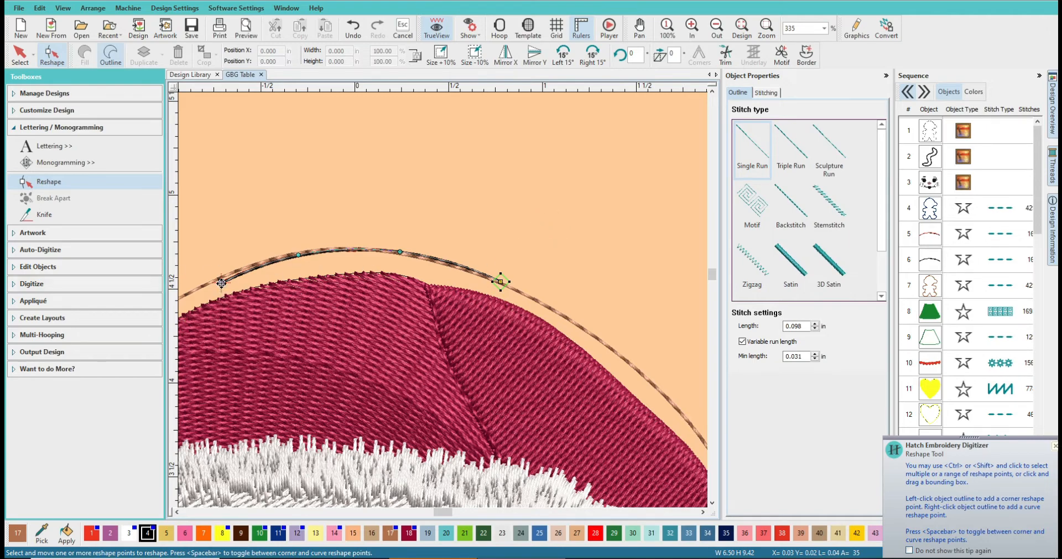
drag(221, 283, 219, 279)
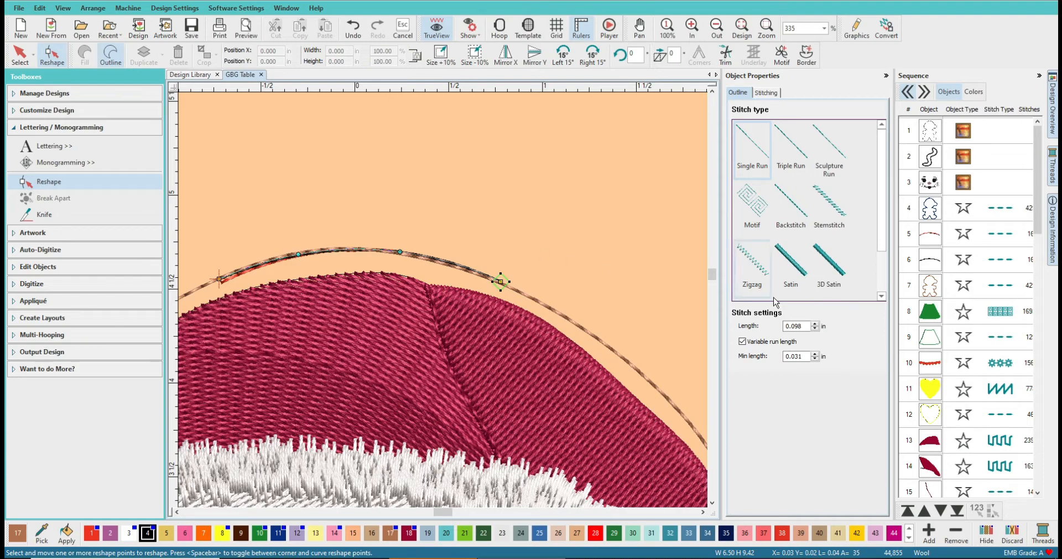
scroll(443, 300, down, 5)
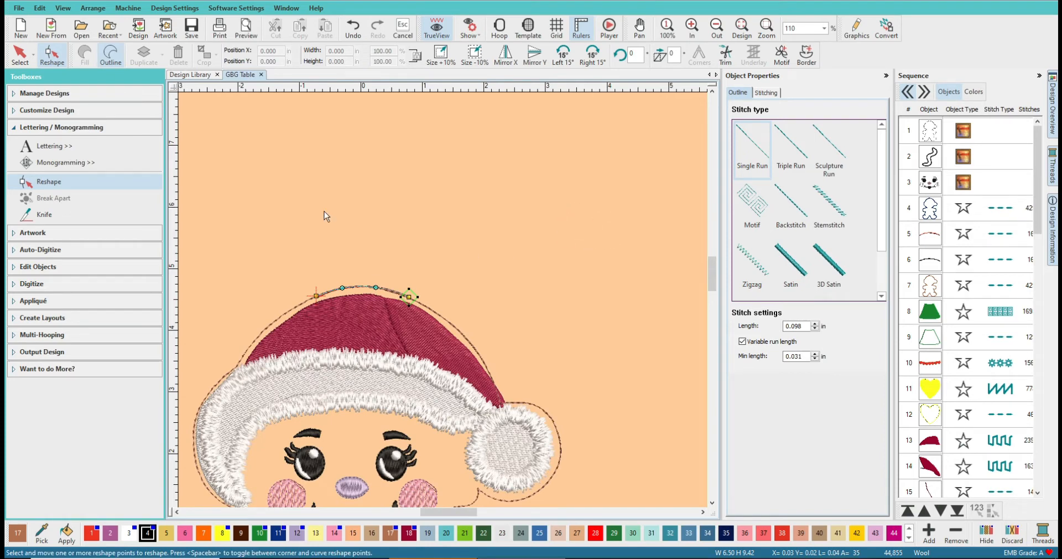
Finish reshaping and move the Select and Reshape tool group to the far end of its toolbar row, above Object Properties
click(18, 56)
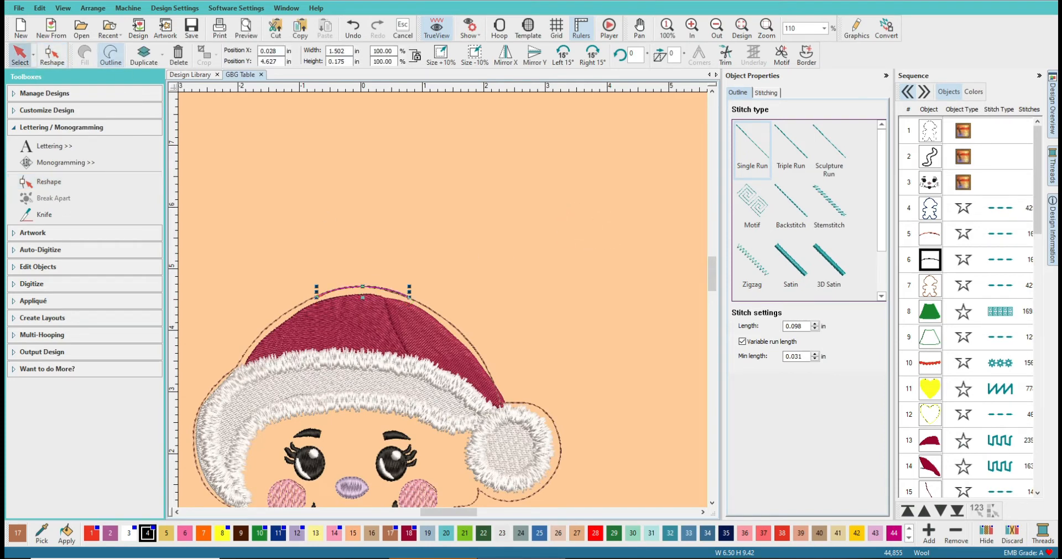
drag(16, 56, 785, 62)
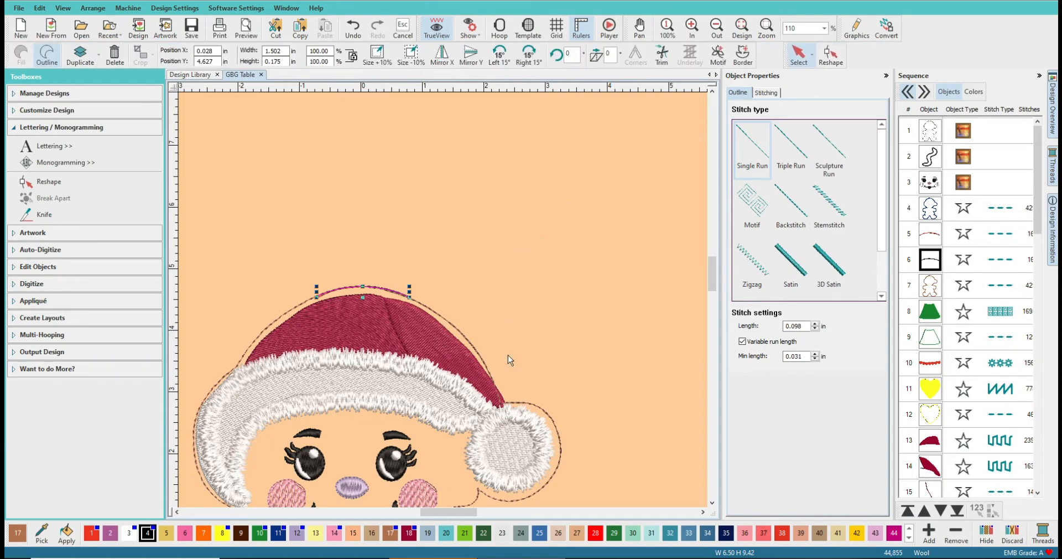
click(543, 254)
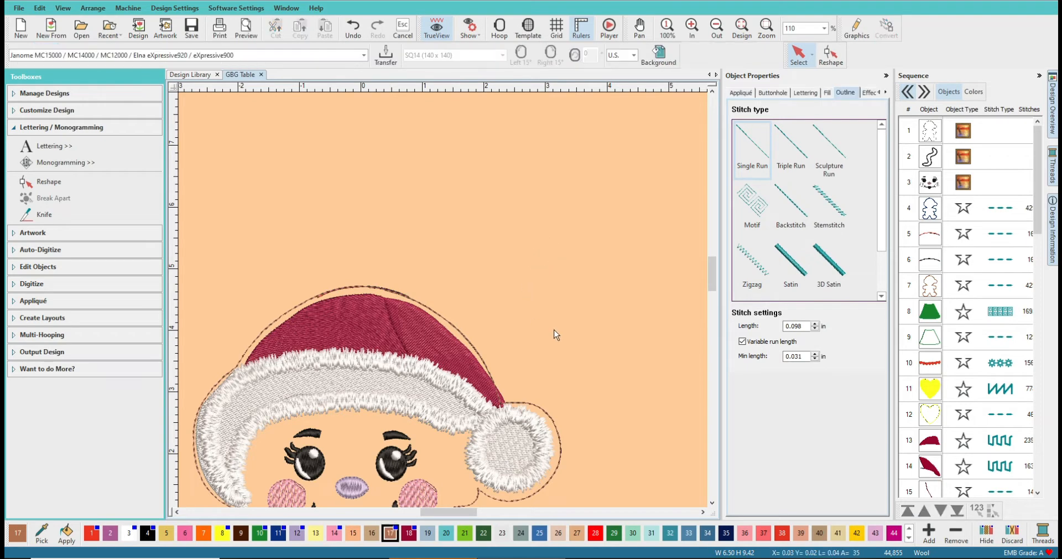
Reshape the satin border of the hat's fur trim, moving its upper left-hand curve point outward towards the dashed outline
scroll(442, 301, down, 1)
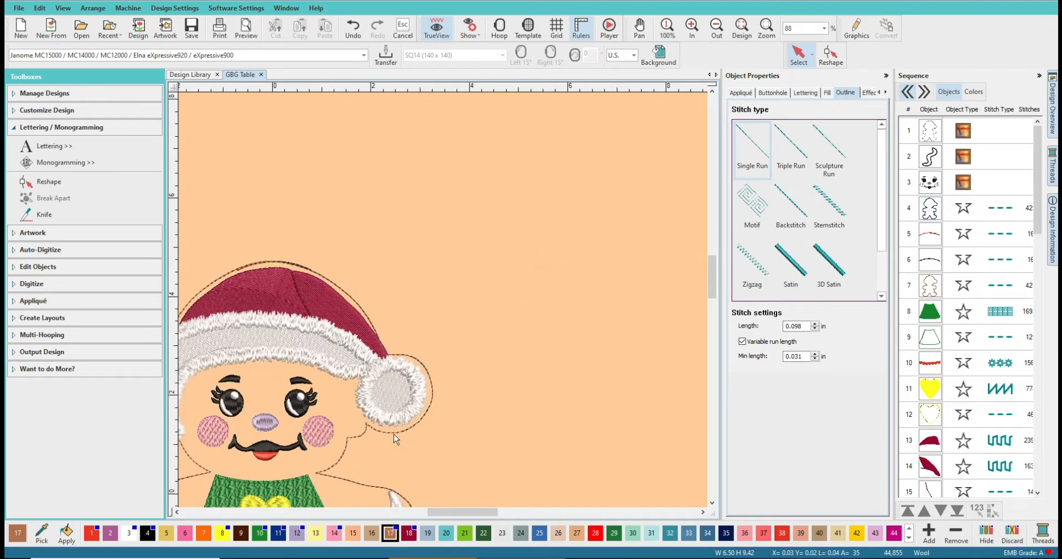
drag(456, 512, 437, 491)
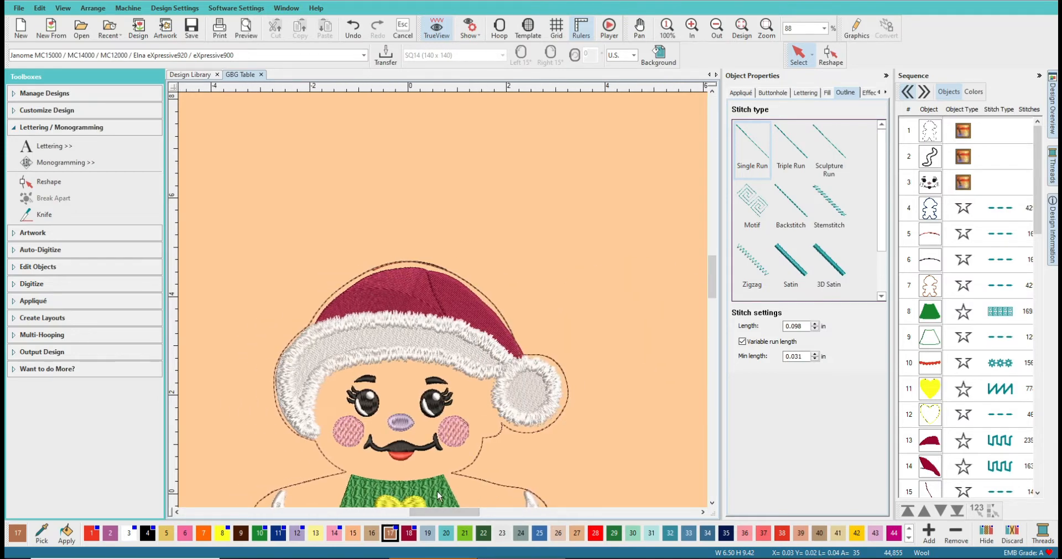
key(b)
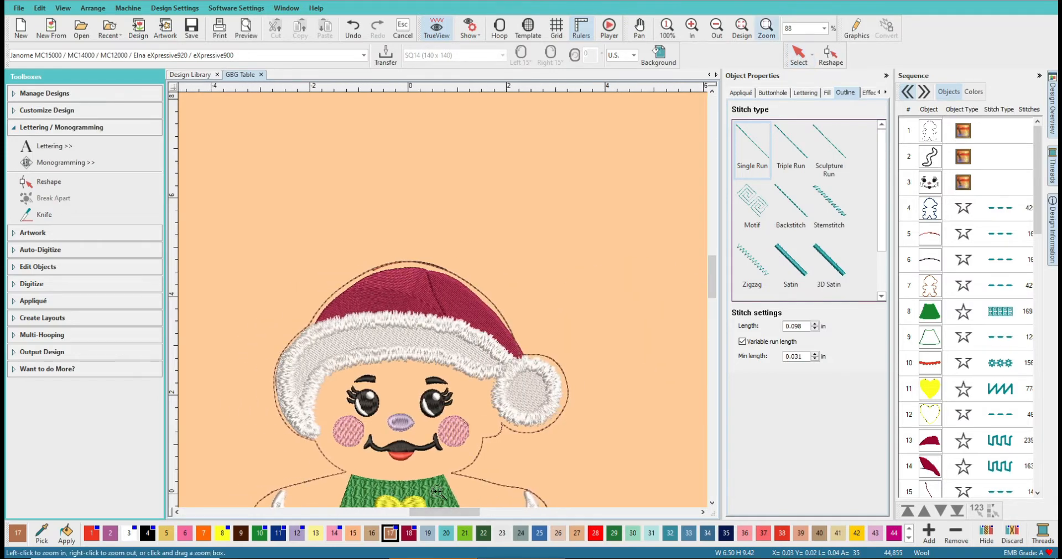
drag(253, 277, 596, 462)
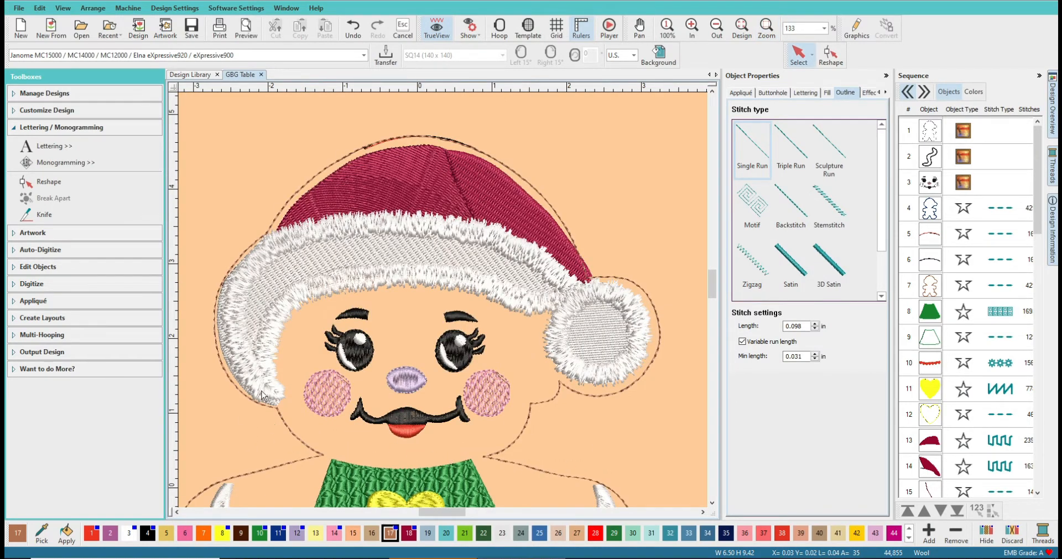
click(502, 239)
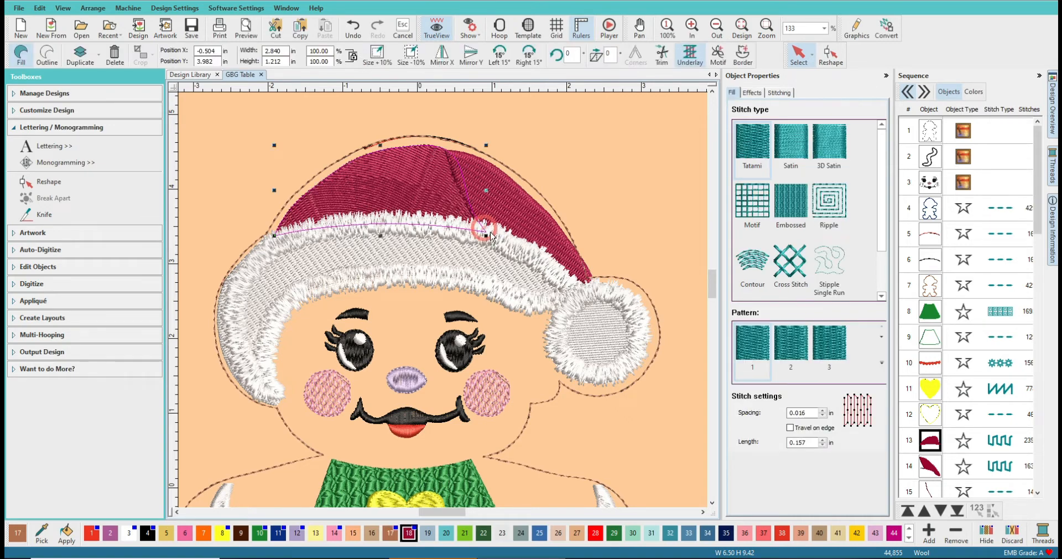
click(779, 256)
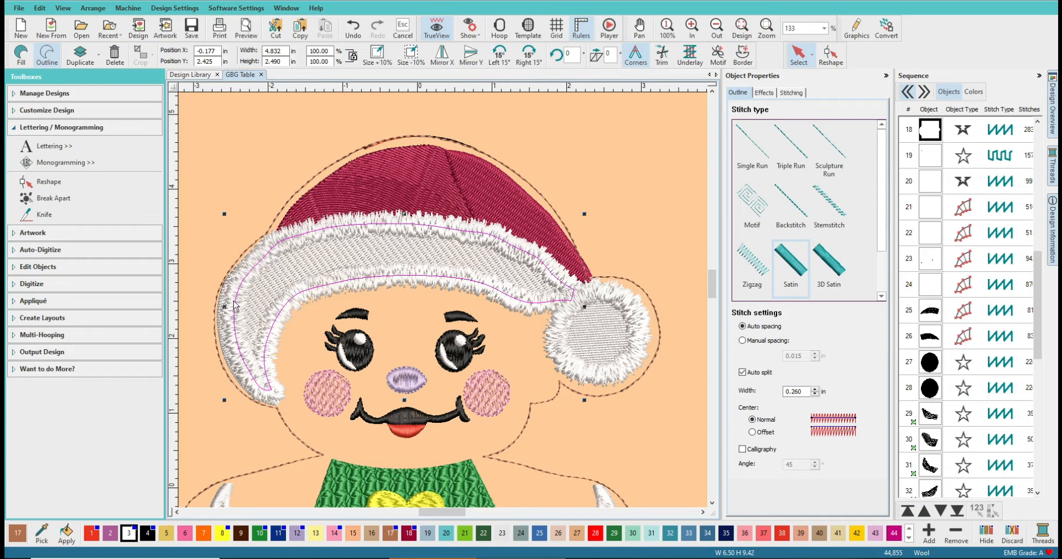
click(830, 56)
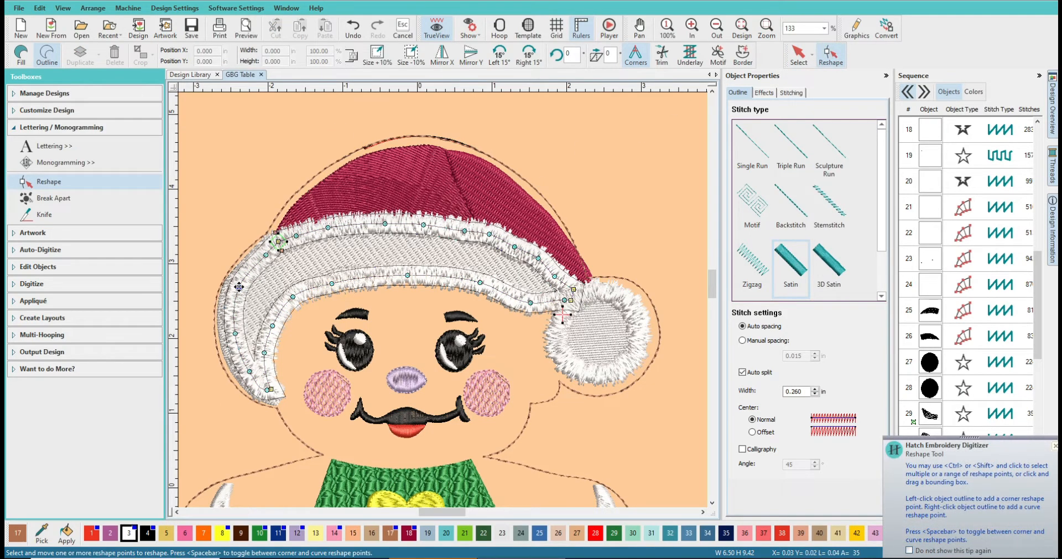
click(234, 288)
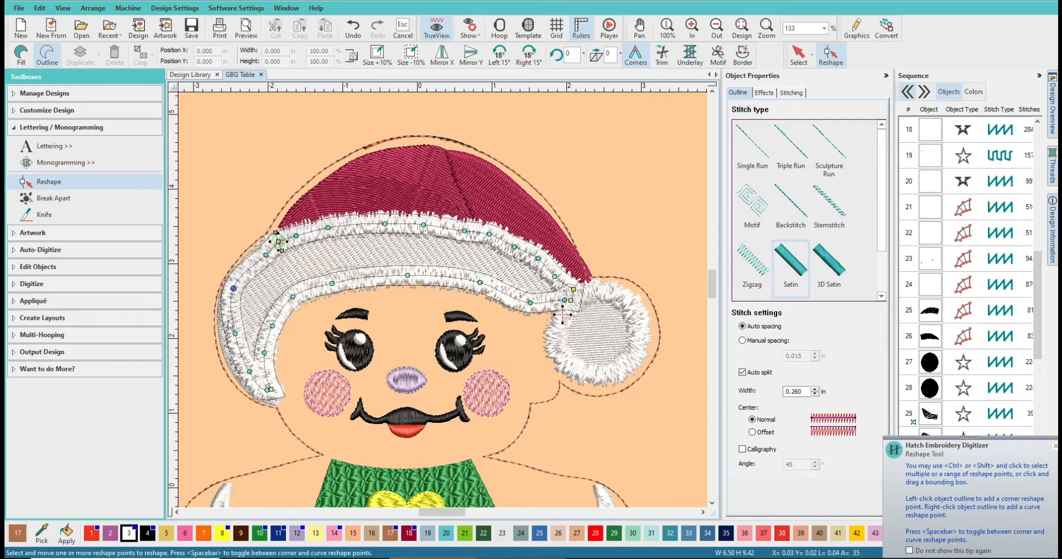
Move the fur trim border's lower left-hand curve points outward and its tip points down to follow the dashed outline
drag(235, 333, 247, 377)
click(270, 391)
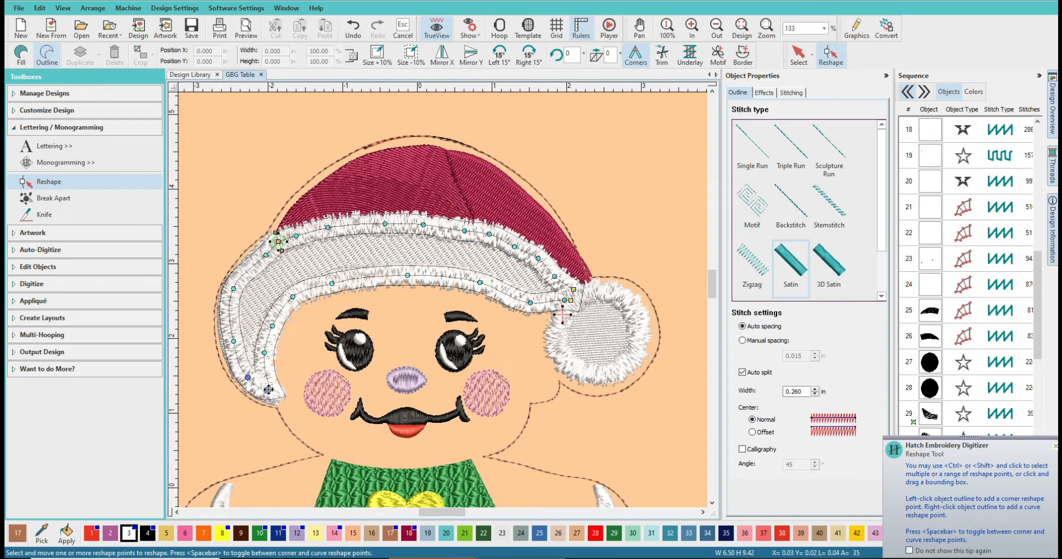
click(267, 390)
drag(267, 390, 272, 393)
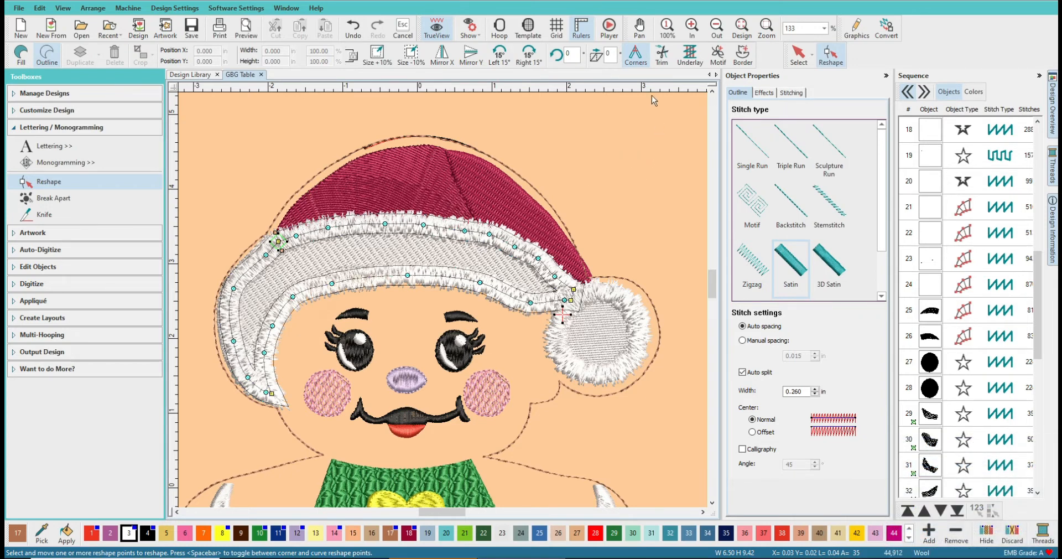
click(802, 60)
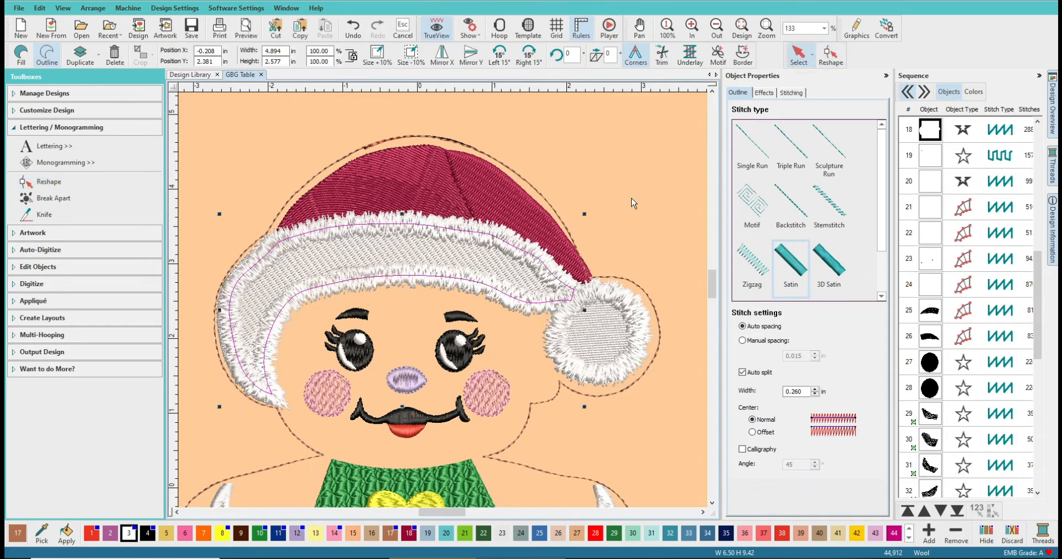
click(624, 225)
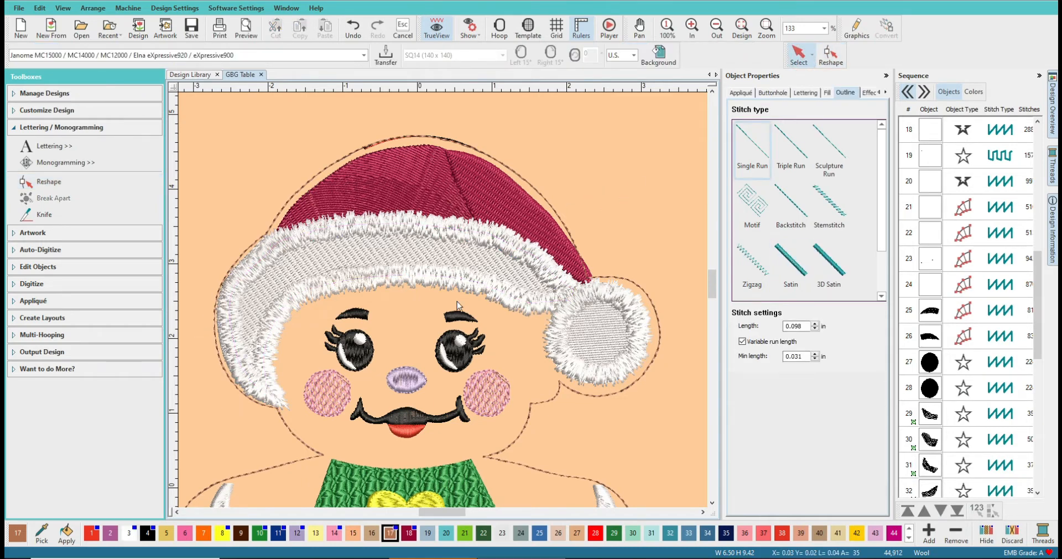
Turn off Underlay 1 for the large left-hand maroon section of the hat
scroll(442, 308, down, 2)
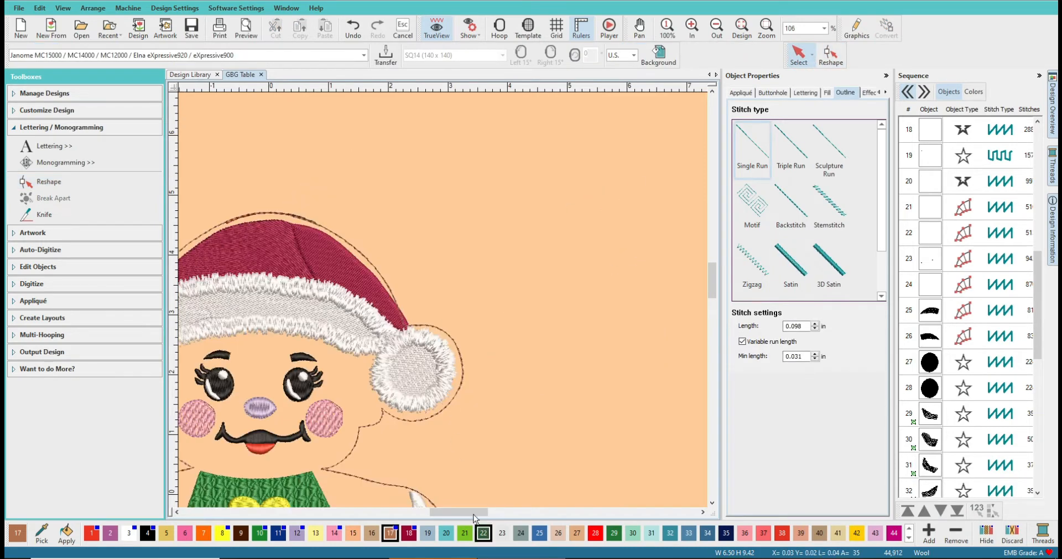
drag(463, 516, 440, 512)
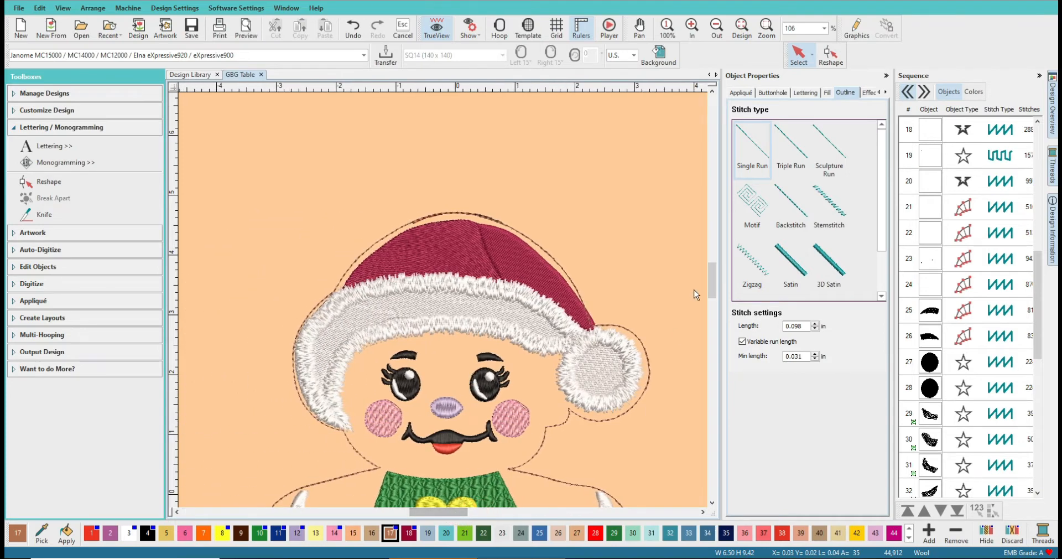
scroll(709, 266, down, 1)
mouse_move(709, 266)
mouse_down()
mouse_move(706, 293)
mouse_move(705, 271)
mouse_up()
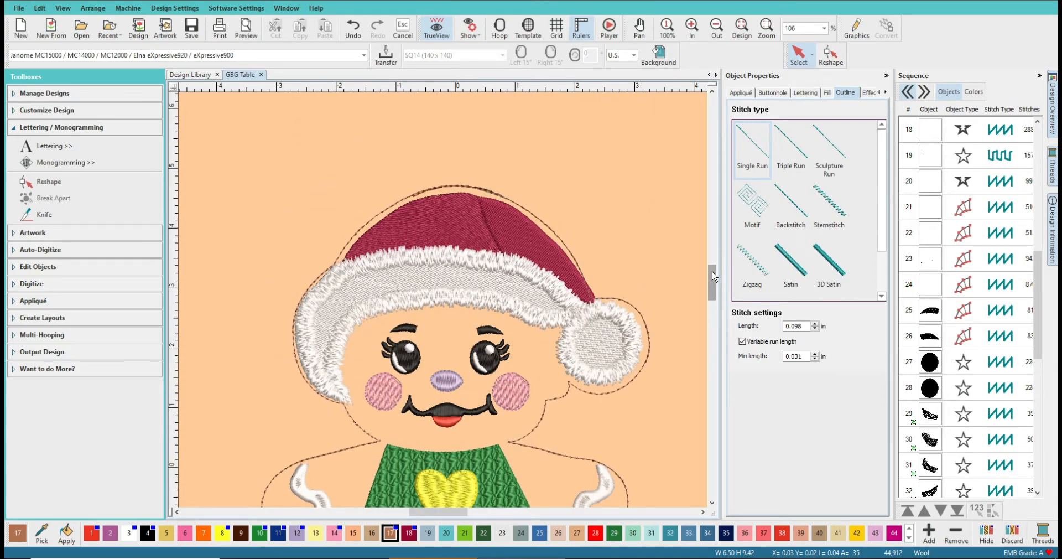
drag(713, 276, 711, 271)
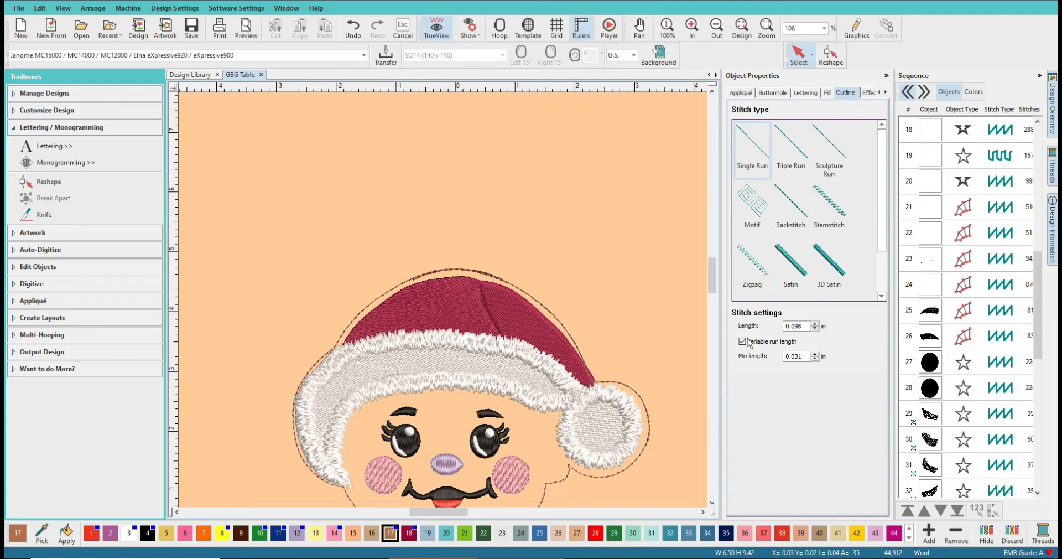
drag(1041, 285, 1037, 208)
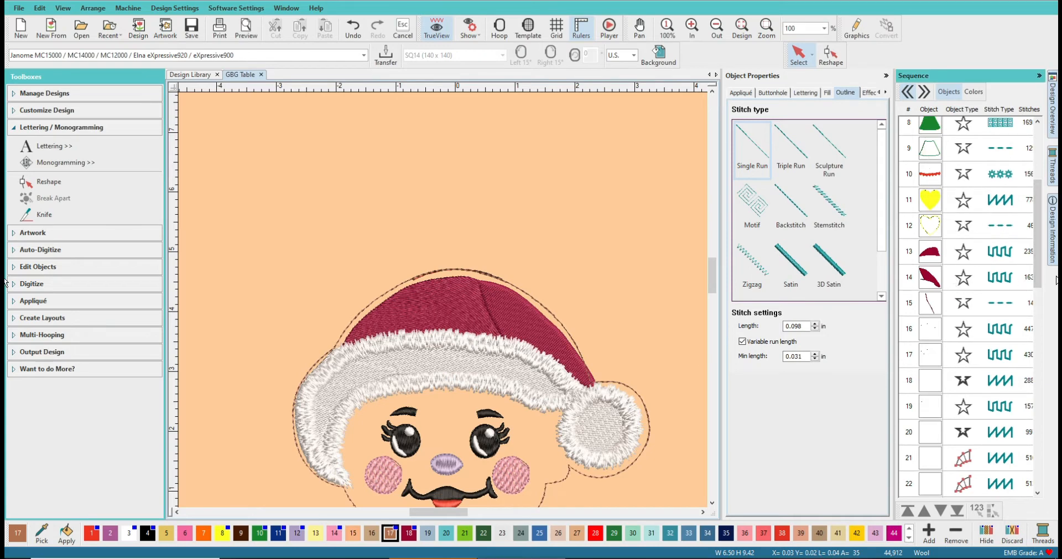
click(934, 253)
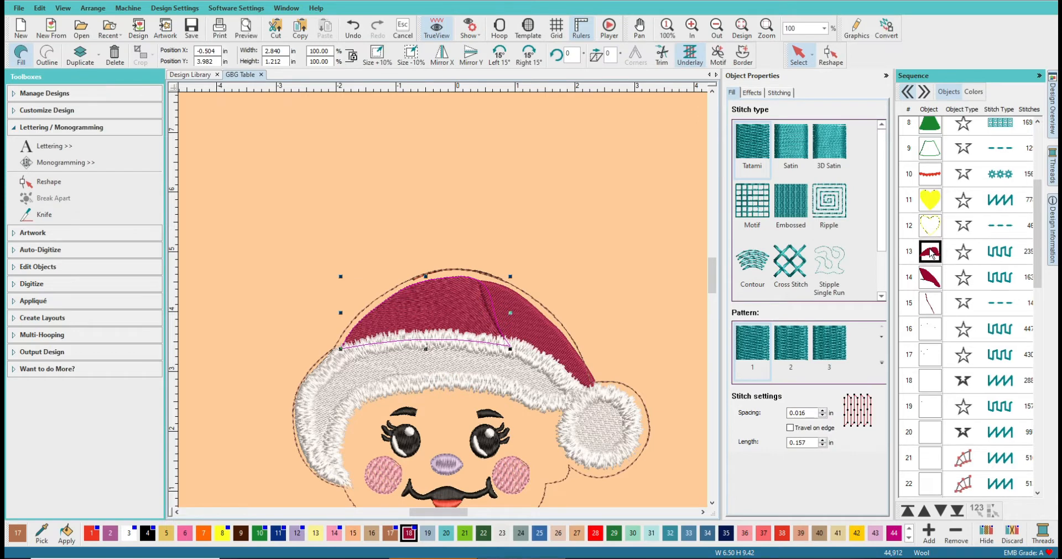
click(778, 93)
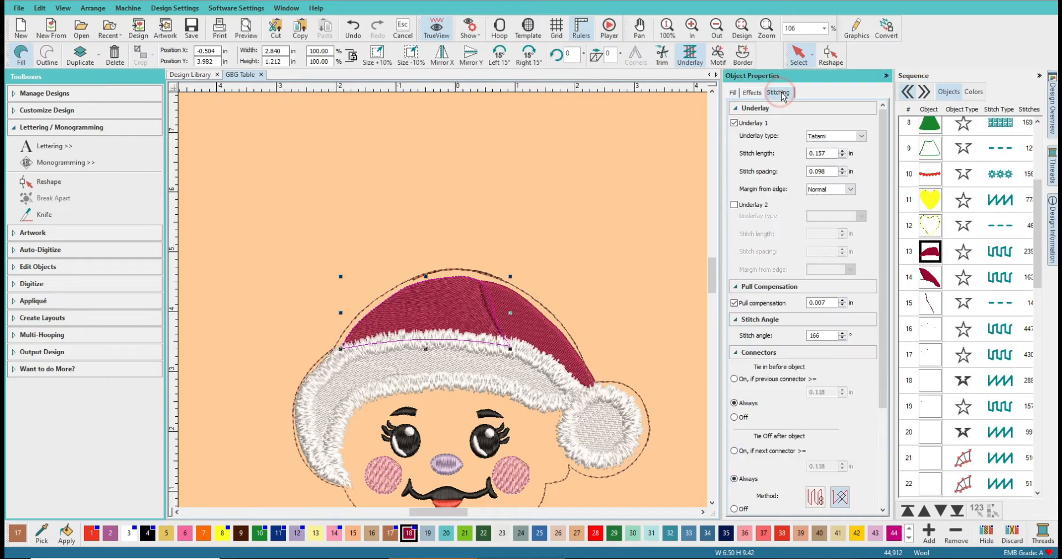
click(759, 123)
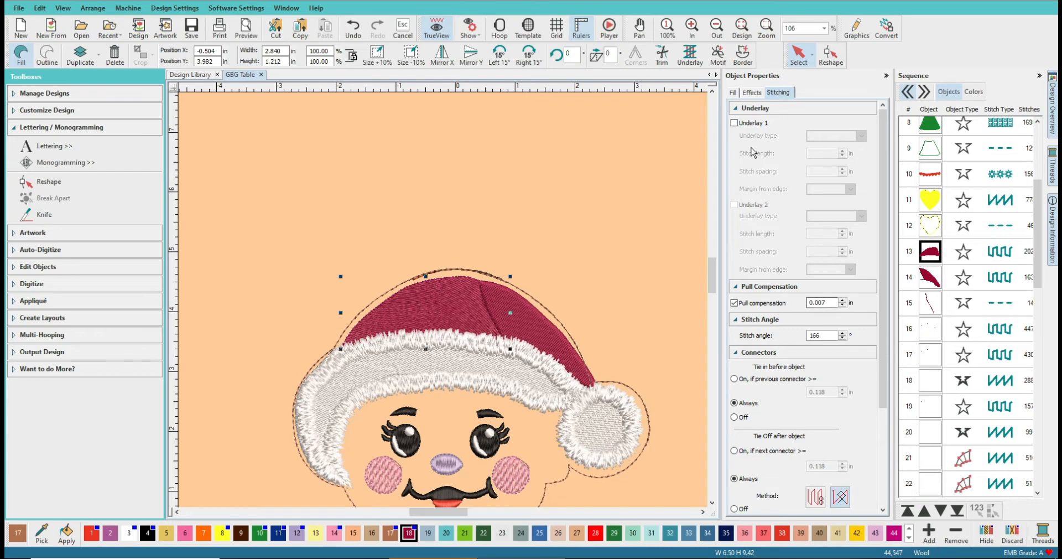
click(734, 123)
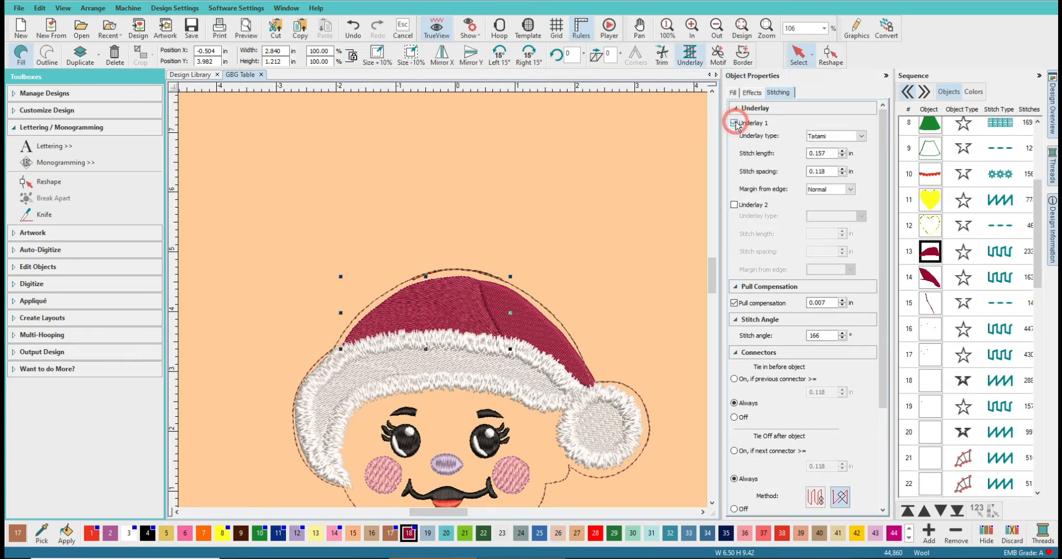
click(734, 123)
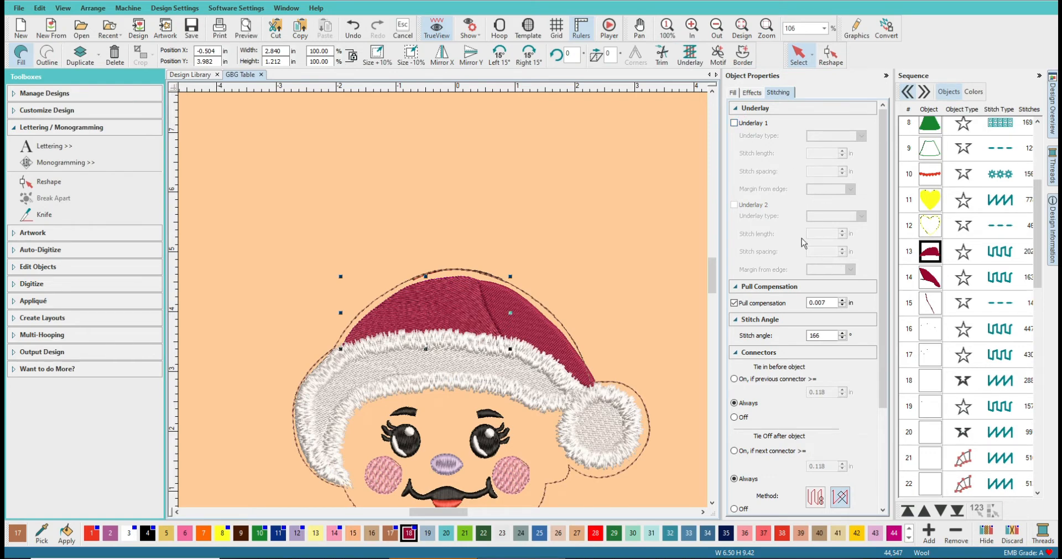
Check the hat section's fill settings, clear the selection and switch the measurement units to Metric
click(733, 93)
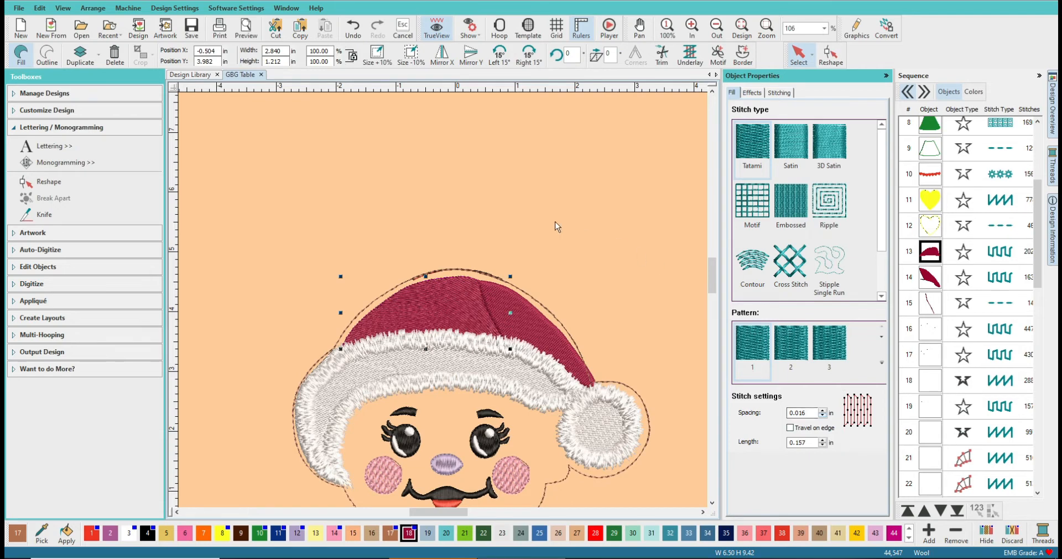
click(528, 177)
click(634, 56)
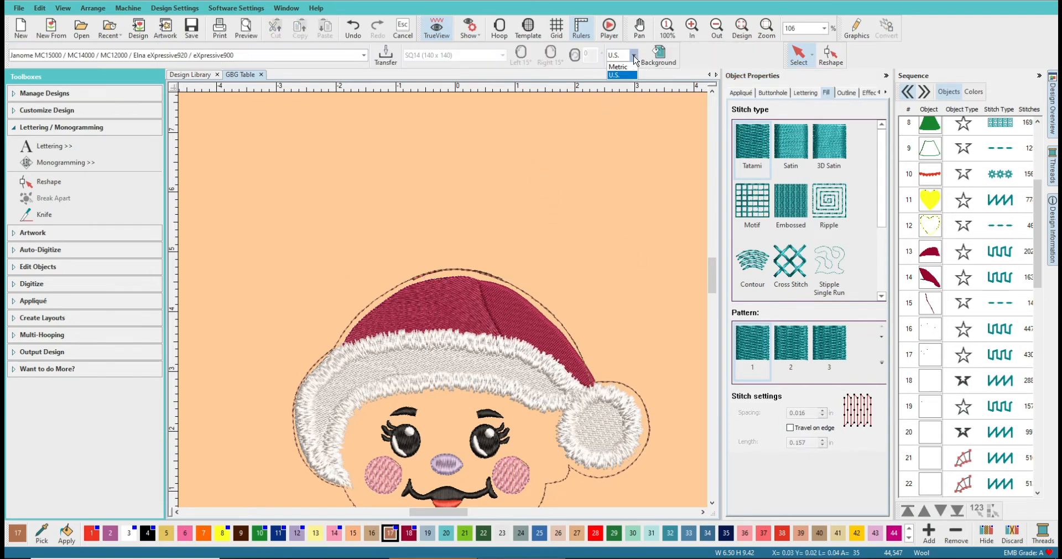
click(619, 66)
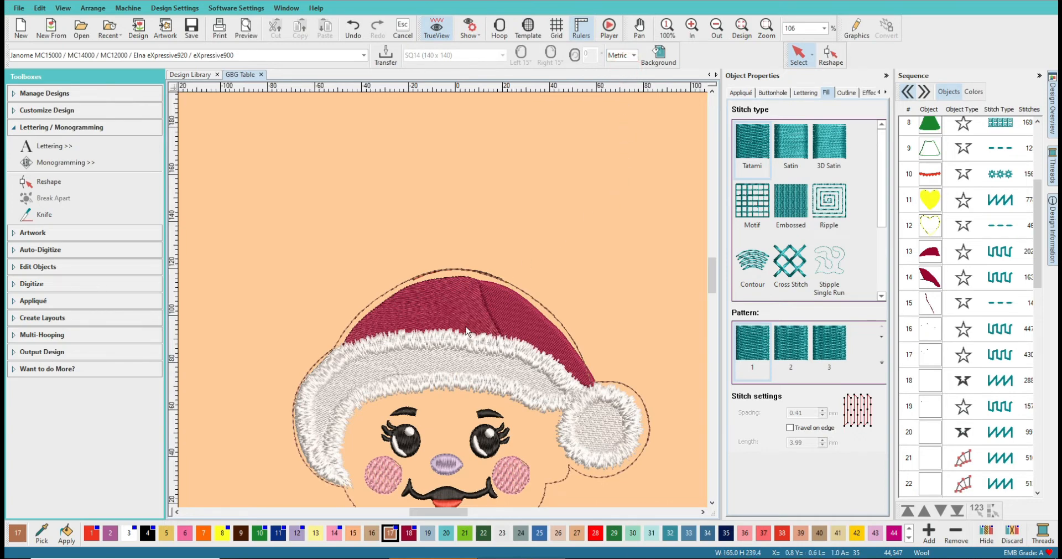
Set the Tatami fill spacing of the hat's large left-hand maroon section to 0.52 mm and deselect it
click(449, 317)
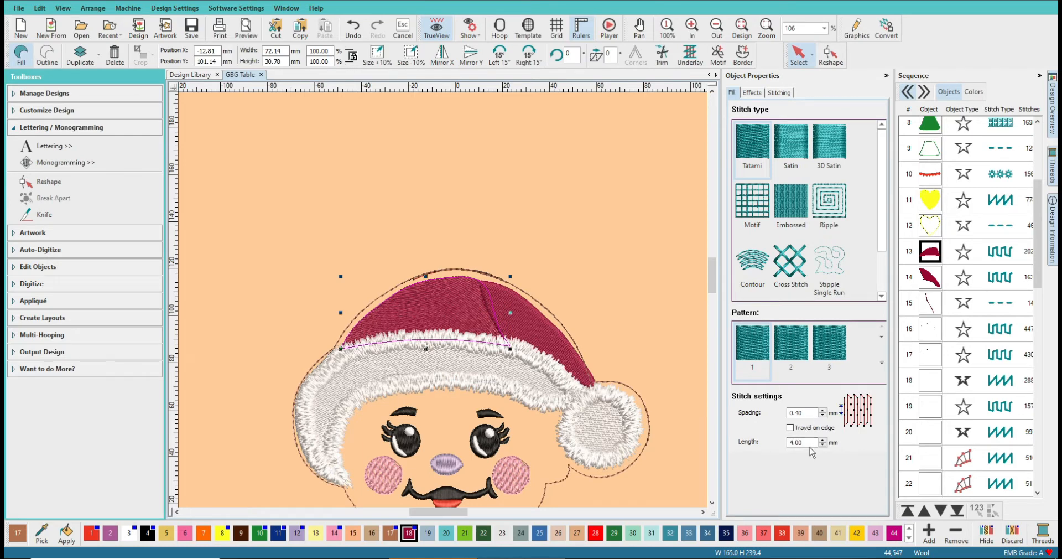
click(823, 411)
click(823, 410)
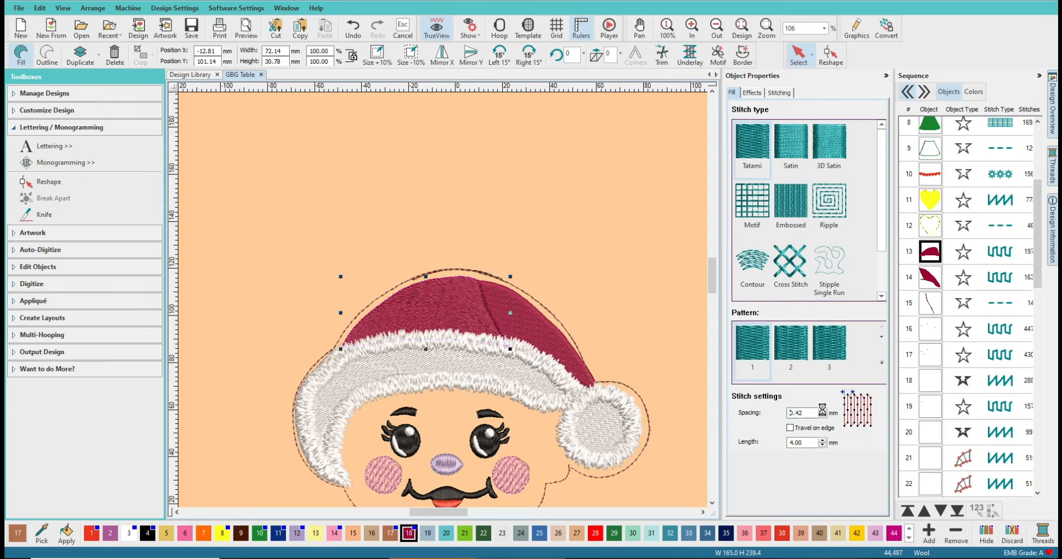
click(823, 410)
click(823, 410)
click(823, 410)
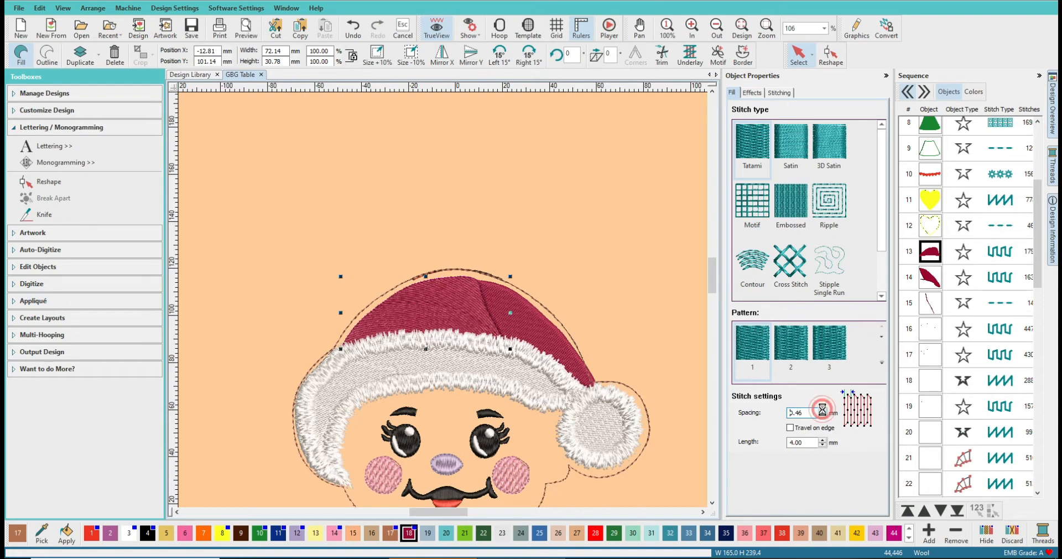
click(823, 410)
click(823, 411)
click(823, 411)
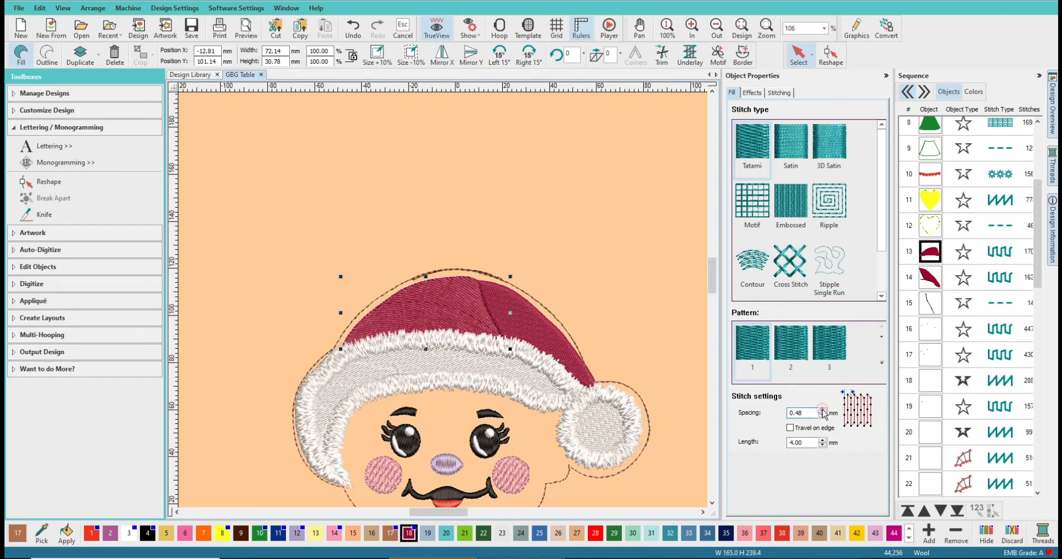
click(823, 411)
click(823, 410)
click(823, 410)
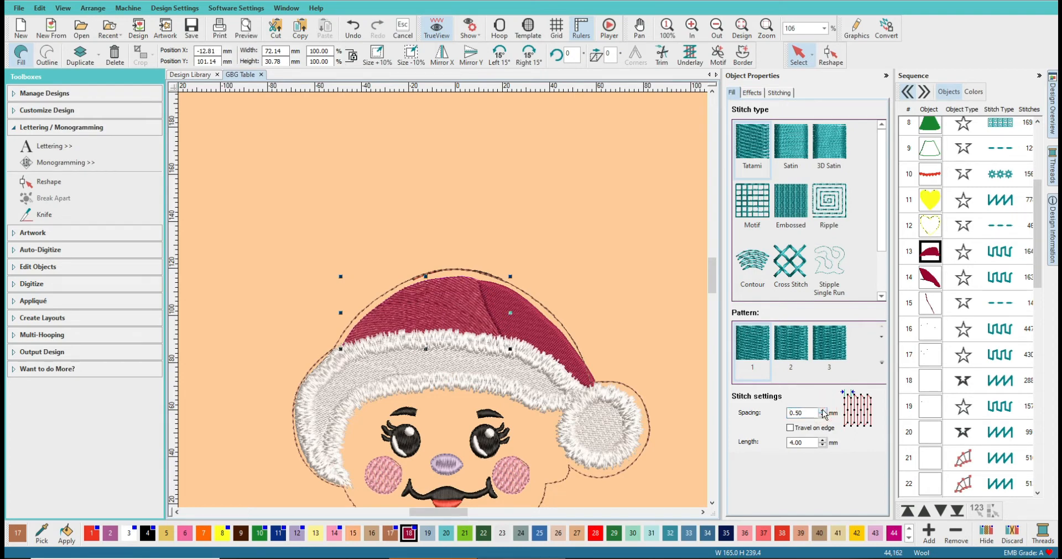
click(823, 410)
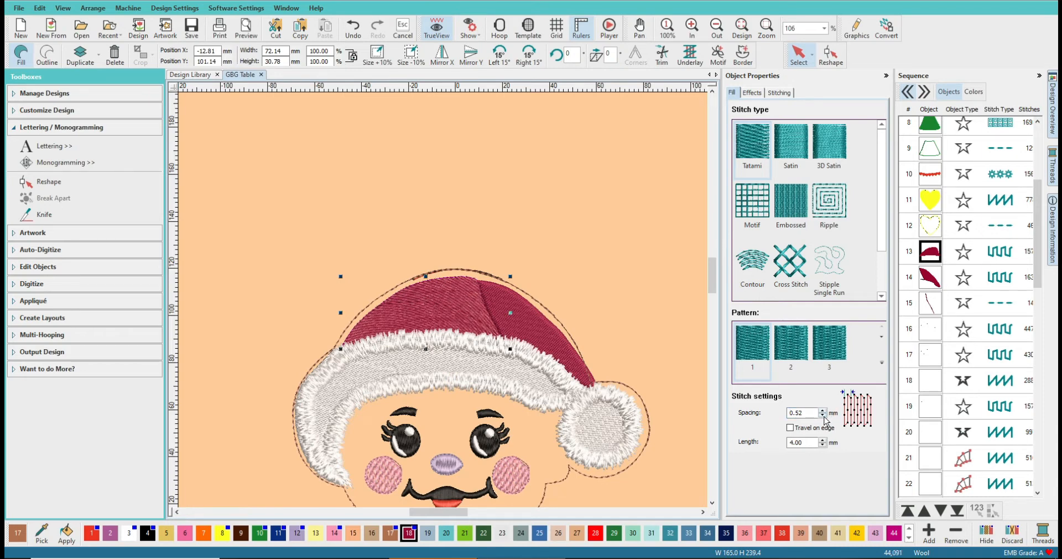
click(560, 260)
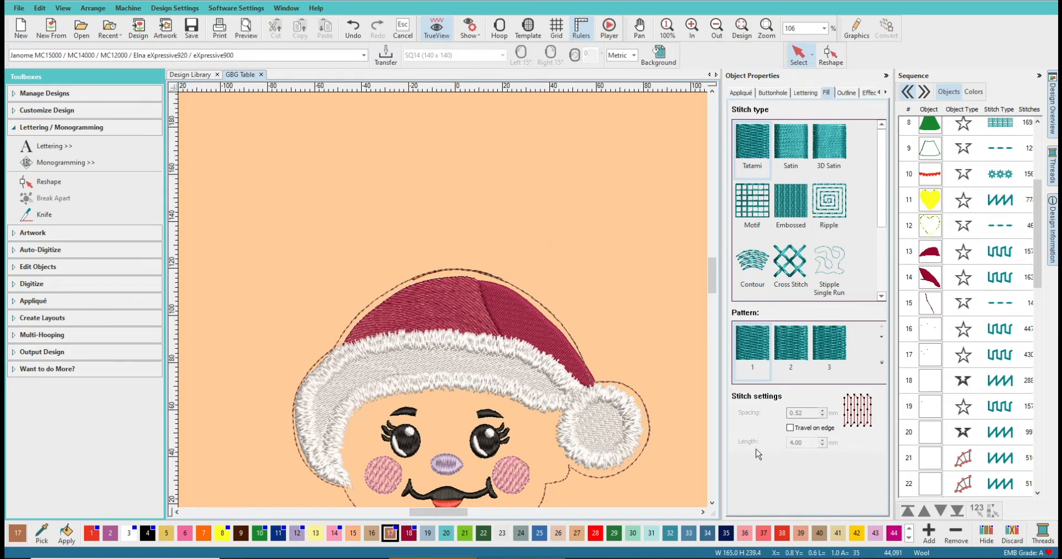
Set the Tatami fill spacing of the hat's narrower right-hand maroon section to 0.52 mm
click(546, 334)
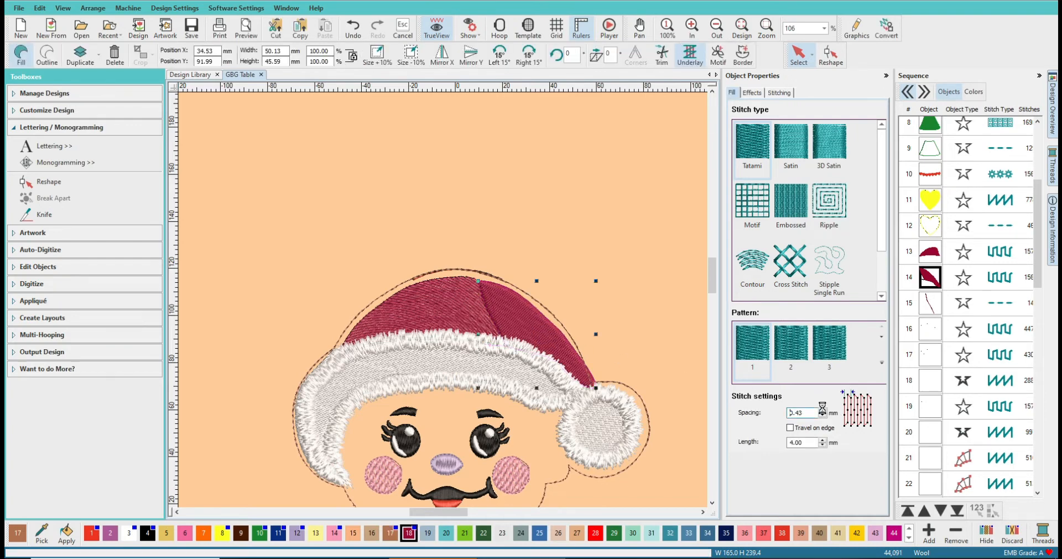
click(823, 409)
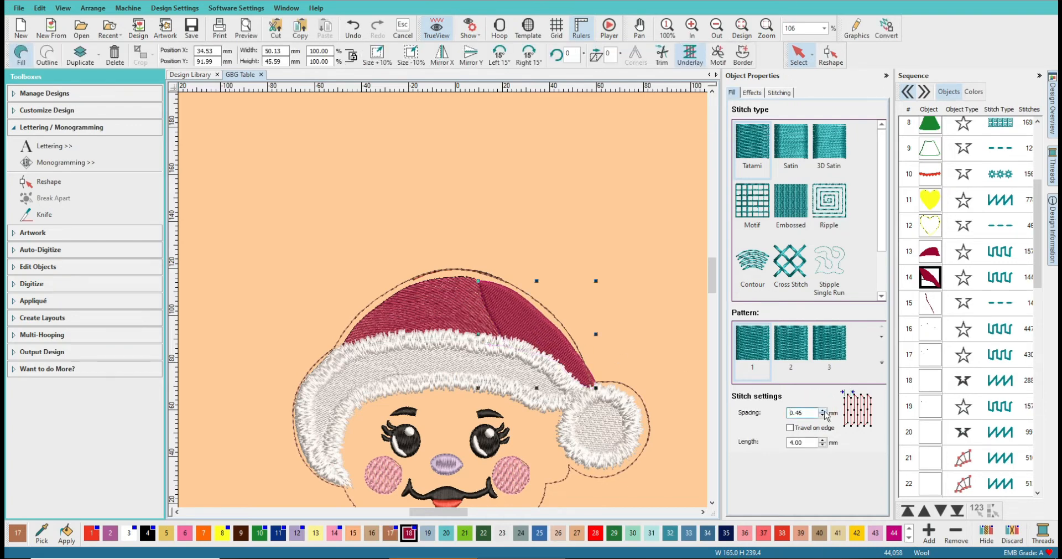
click(823, 410)
click(823, 410)
click(823, 411)
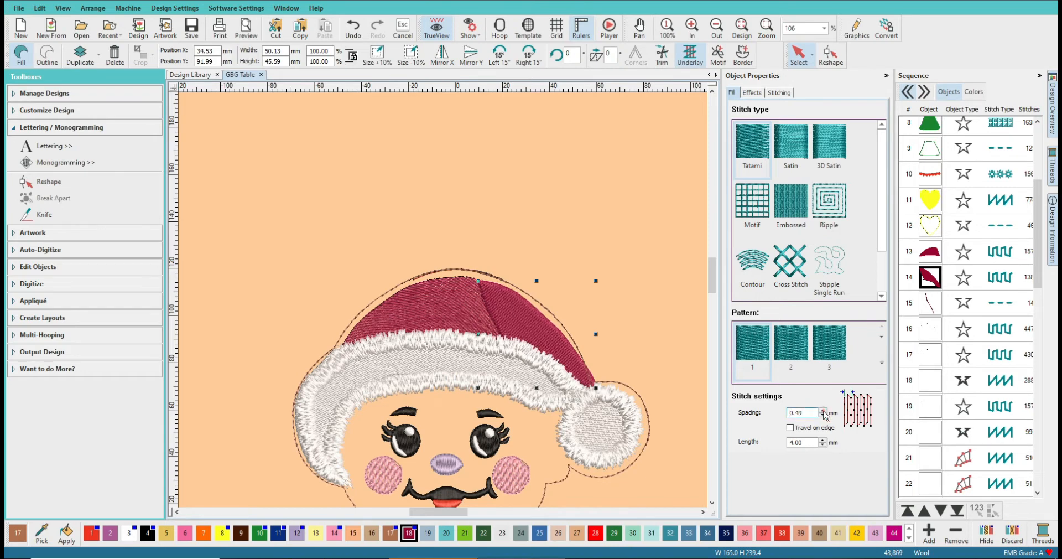
click(822, 410)
click(823, 410)
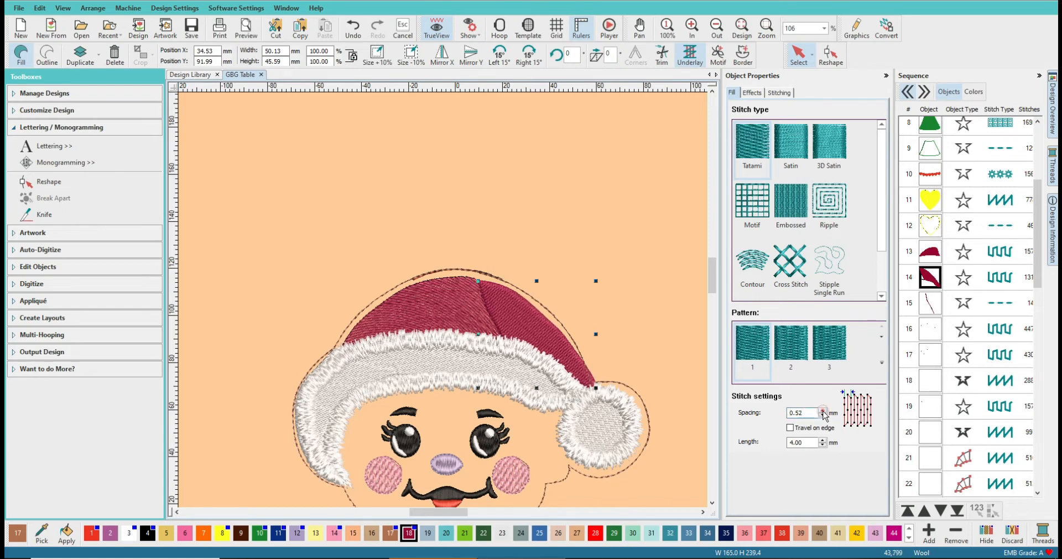
click(823, 411)
Turn off Underlay 1 for the hat's right-hand maroon section and deselect it
click(779, 92)
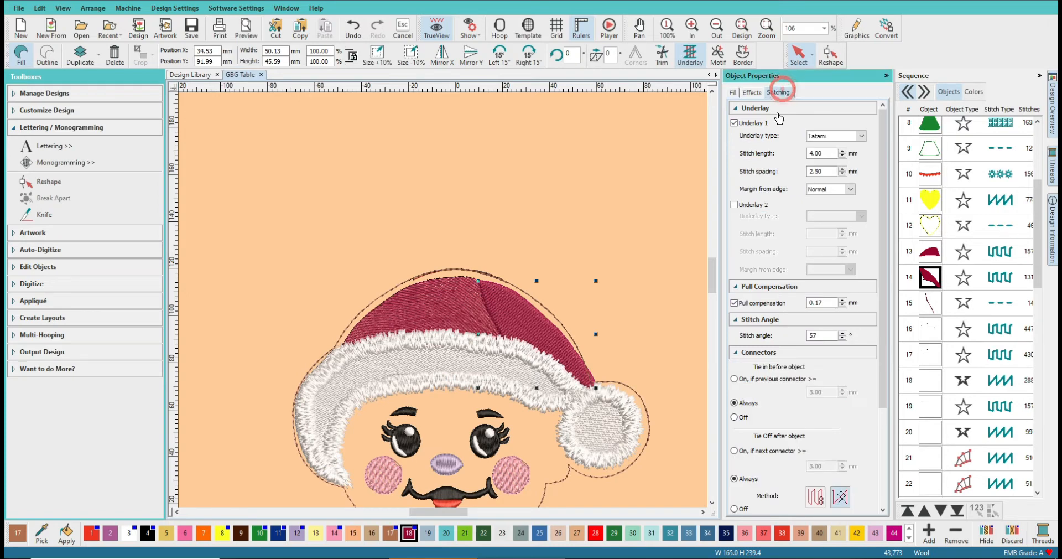
click(733, 123)
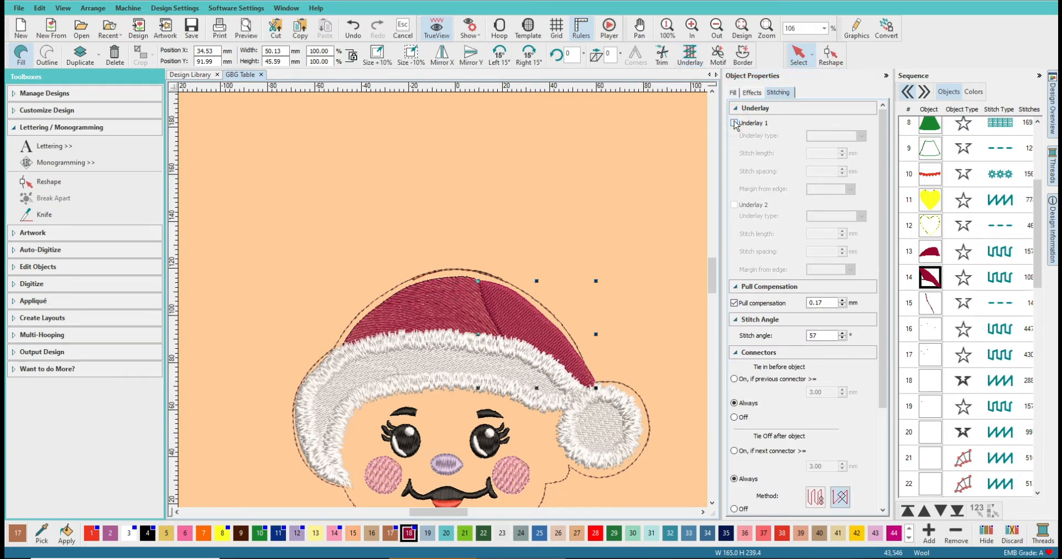
click(643, 178)
Select the hat's white fur trim border and show its satin outline settings
scroll(639, 237, down, 1)
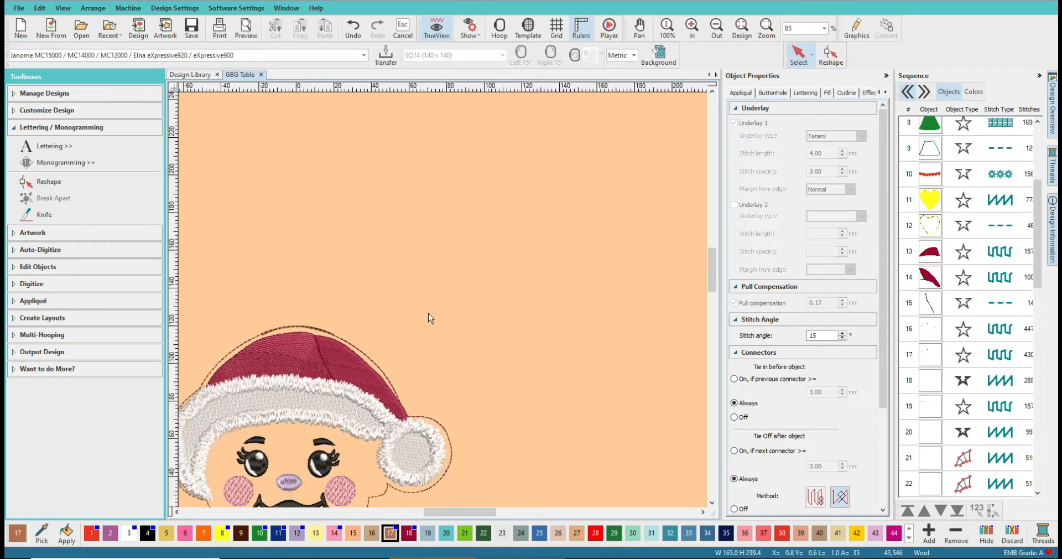
drag(475, 512, 434, 512)
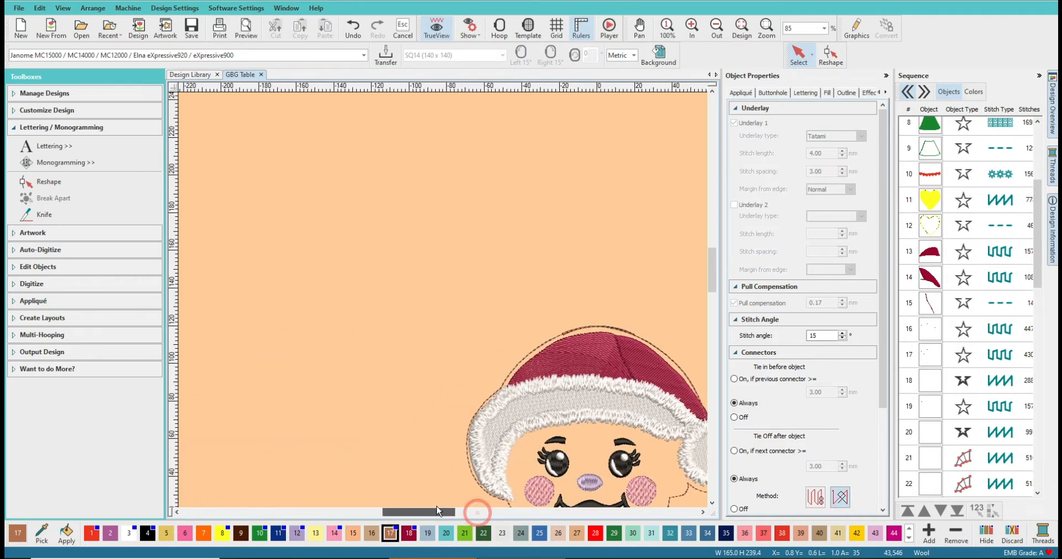
scroll(480, 338, down, 1)
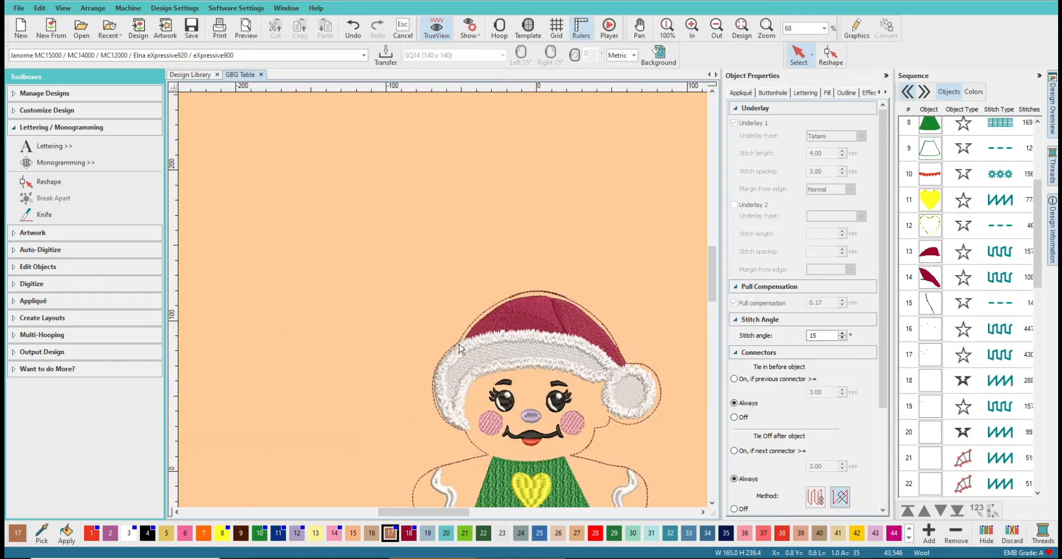
scroll(459, 344, down, 1)
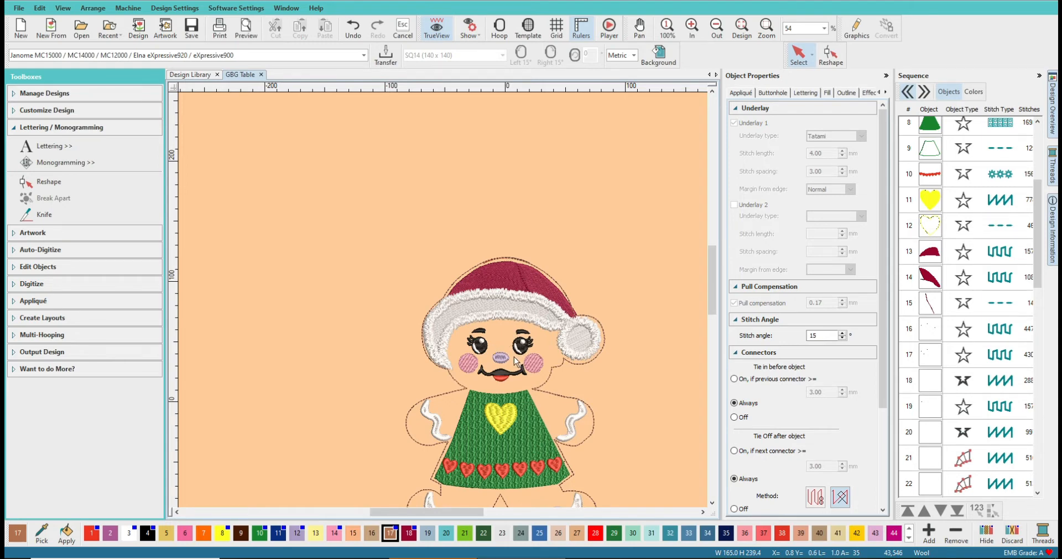
click(501, 318)
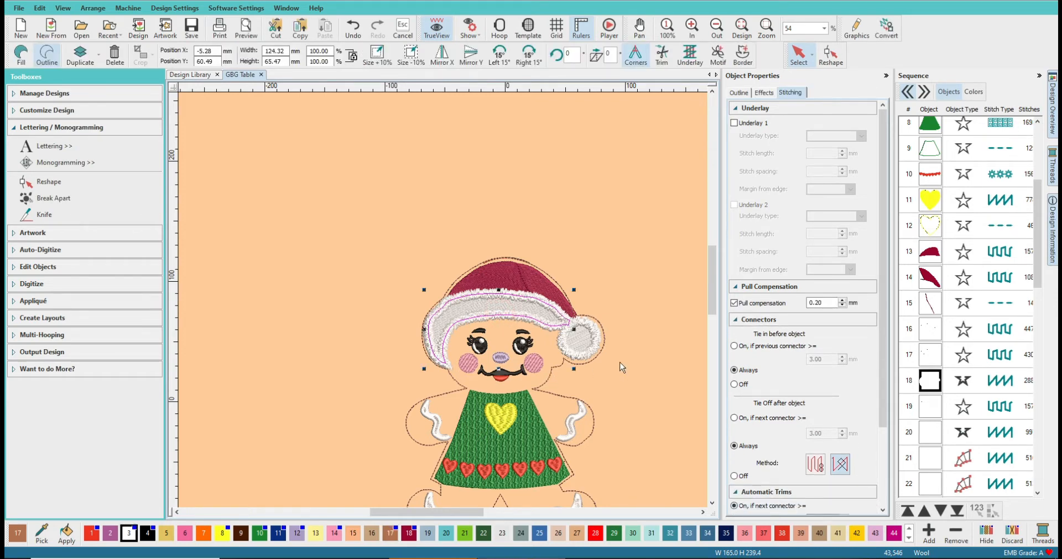
click(740, 93)
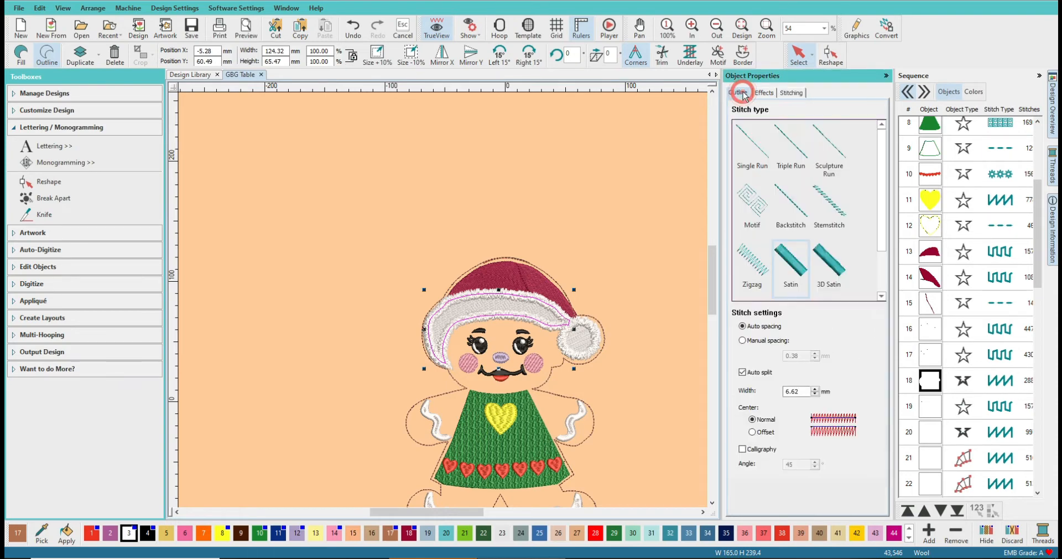
click(815, 387)
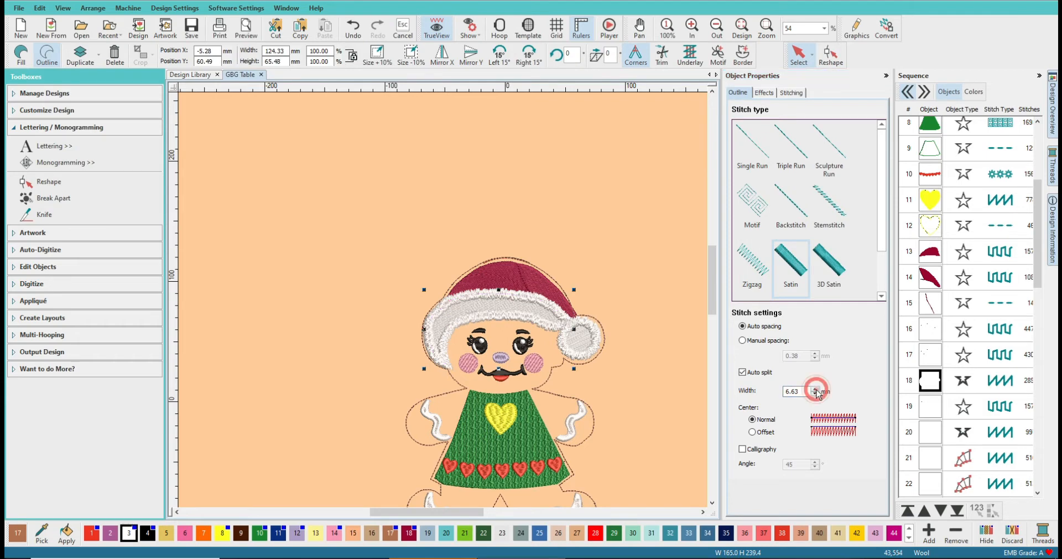
click(815, 388)
click(815, 388)
click(815, 387)
click(815, 388)
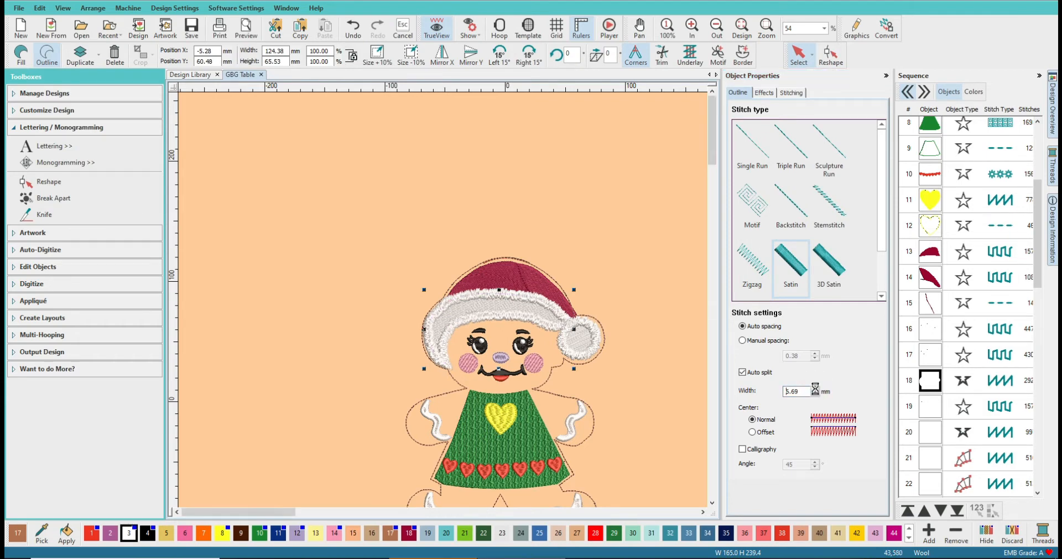
click(816, 388)
click(815, 388)
click(815, 388)
click(816, 388)
click(815, 388)
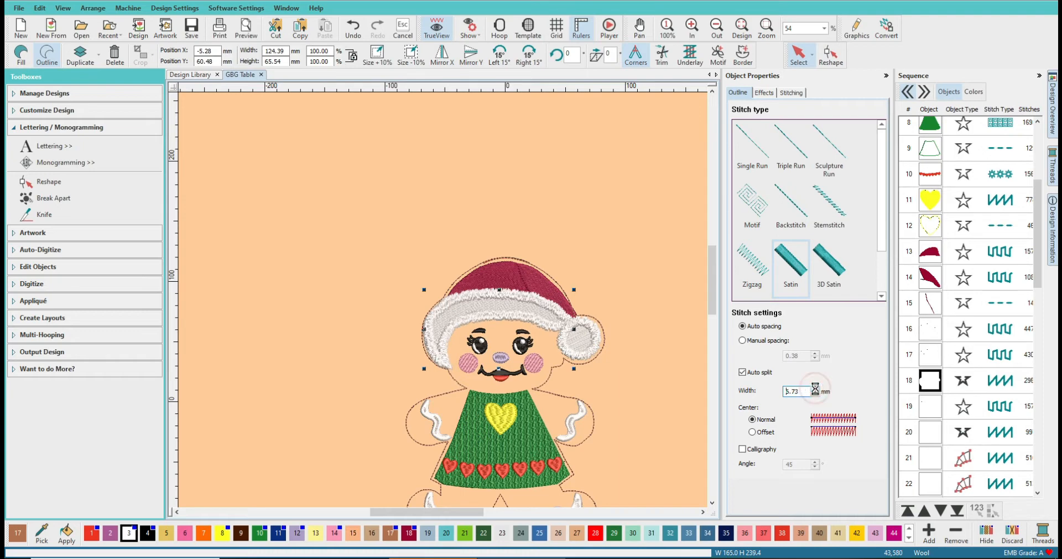
click(815, 387)
click(815, 388)
click(815, 388)
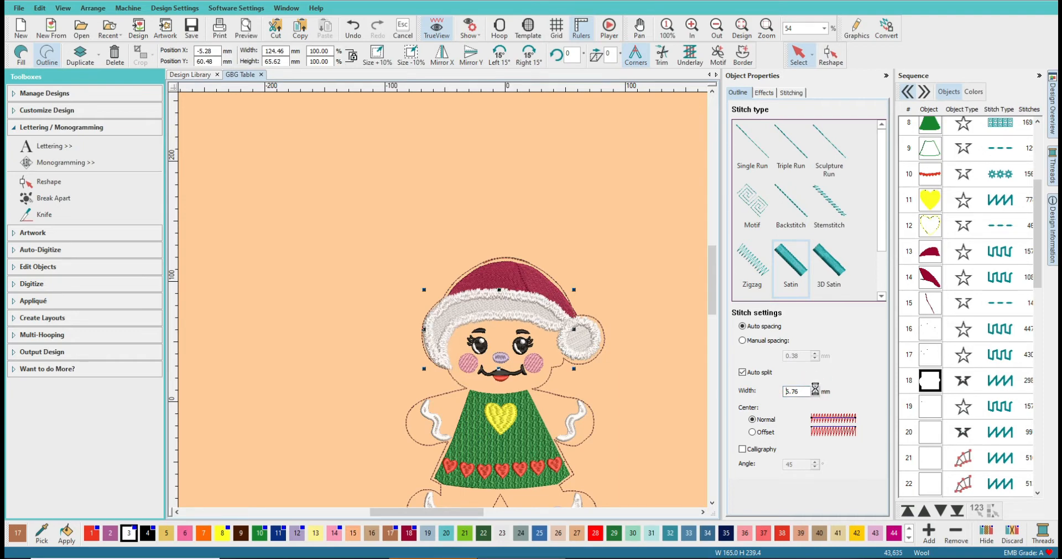
click(815, 387)
click(815, 387)
click(815, 387)
Set the fur trim border's satin width to 7 mm and deselect it
double_click(796, 391)
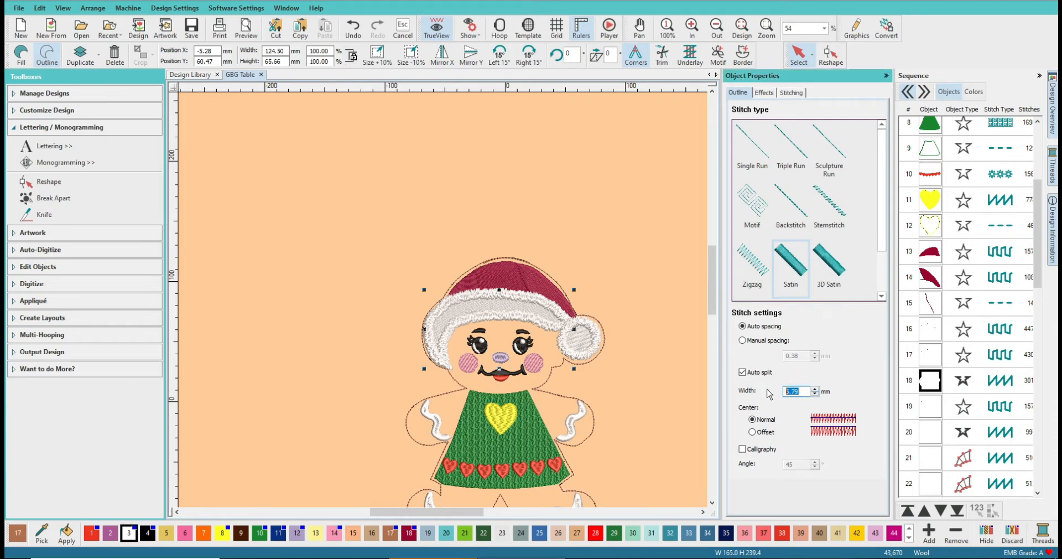
text(7)
key(Return)
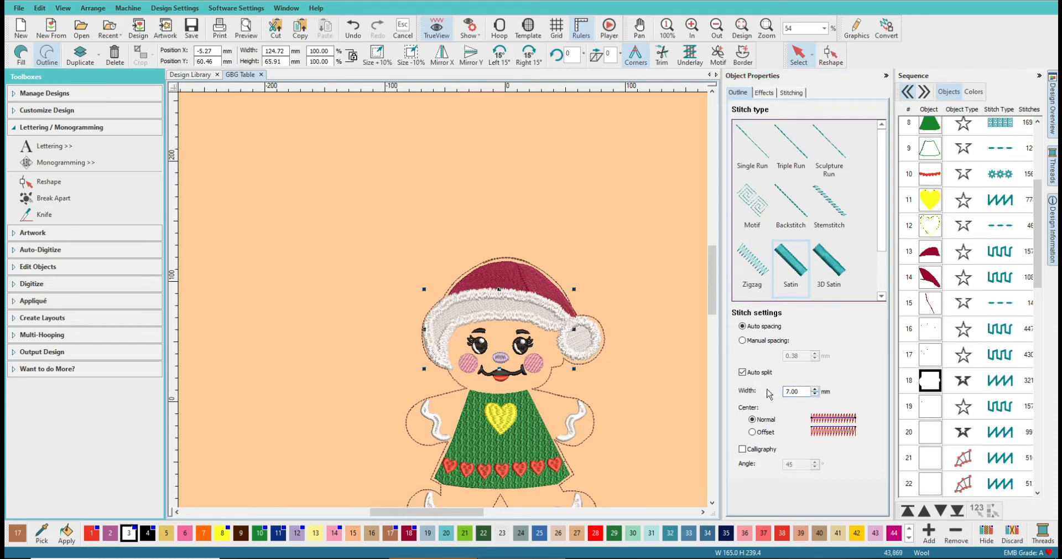
click(628, 266)
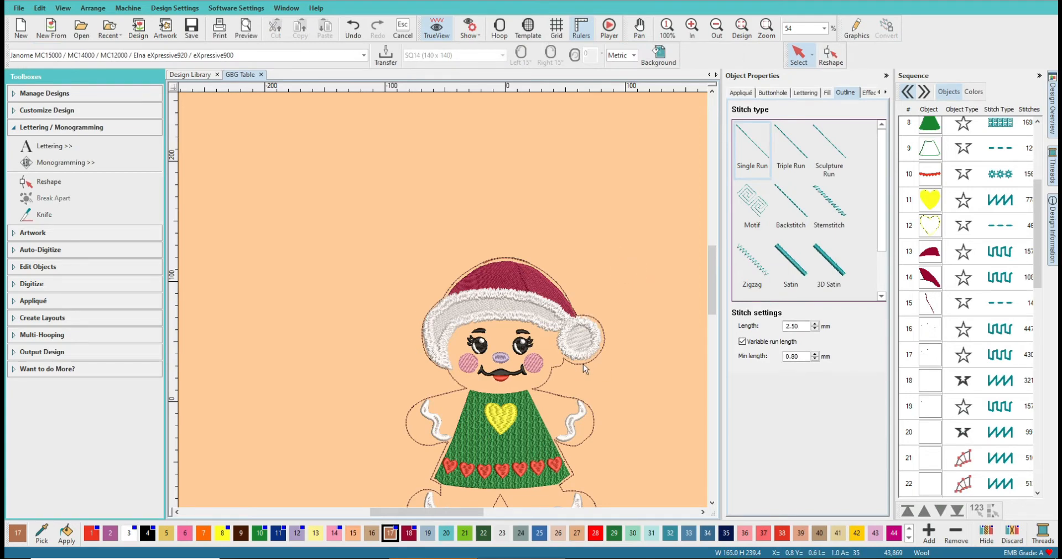
Check the underlay, pull compensation and fill spacing settings of the hat's pompom fill
click(597, 331)
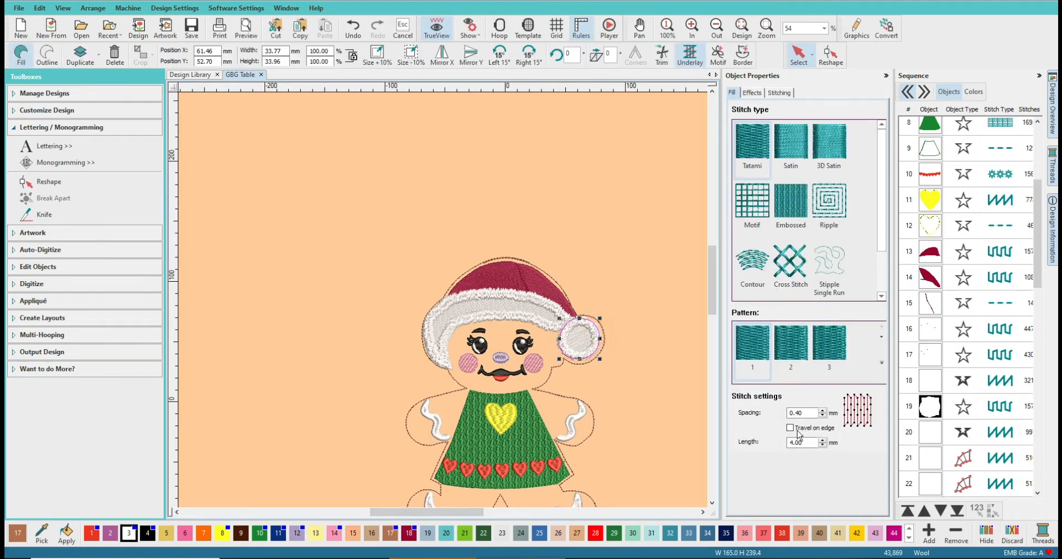
click(775, 94)
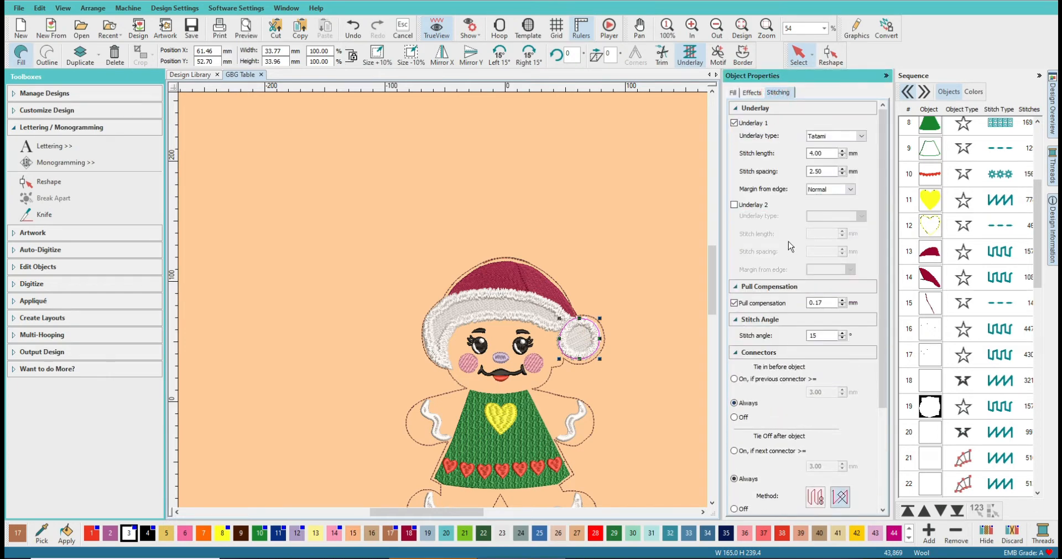
scroll(784, 296, down, 2)
scroll(777, 299, up, 1)
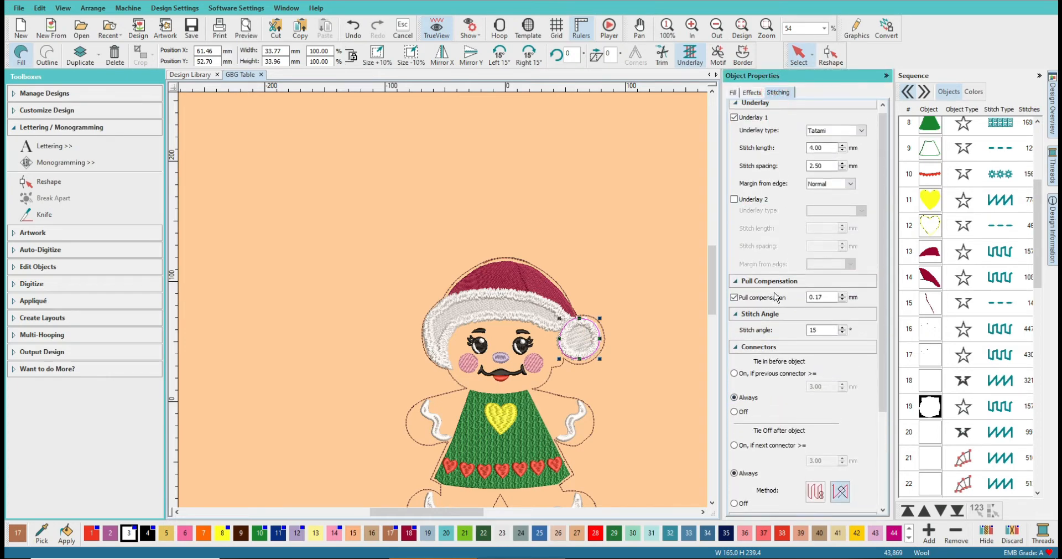
click(732, 93)
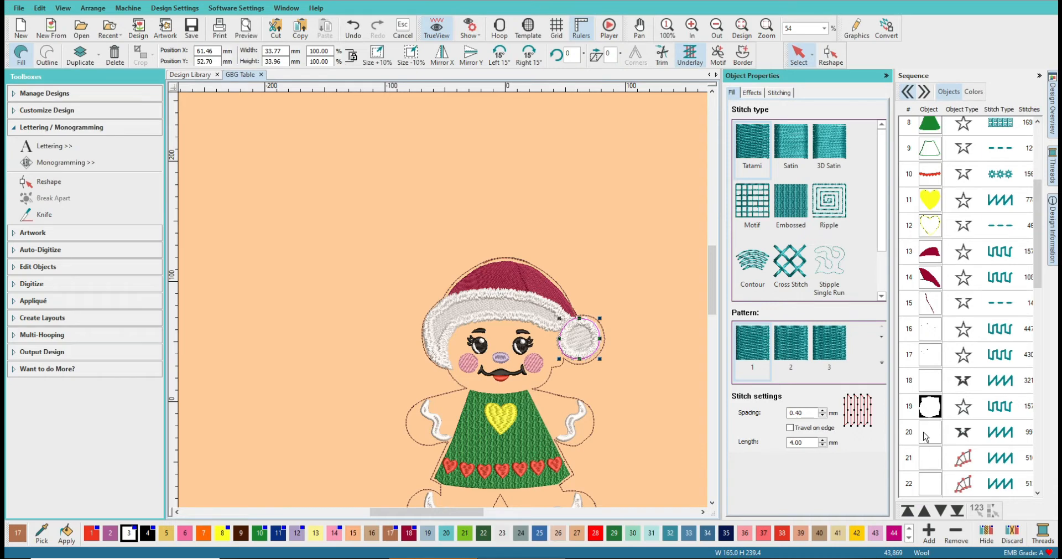
Set the satin width of the pompom's fur border to 7 mm and clear the selection
click(925, 382)
click(928, 410)
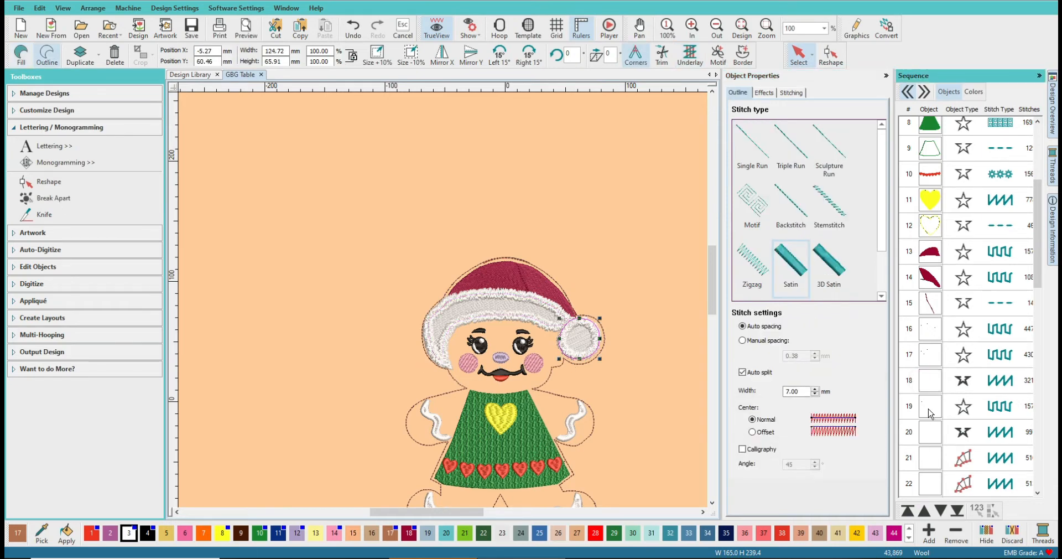
click(928, 436)
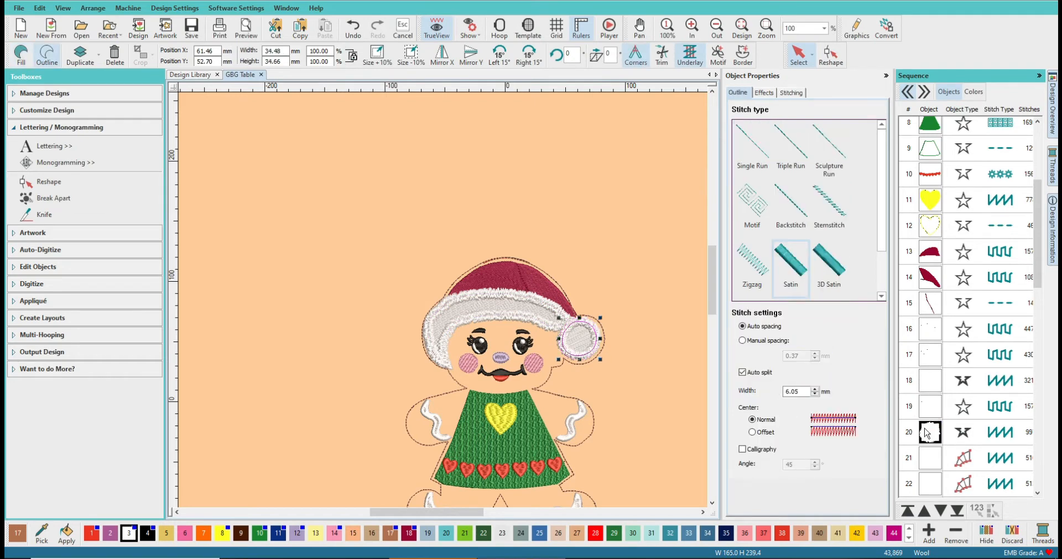
double_click(802, 392)
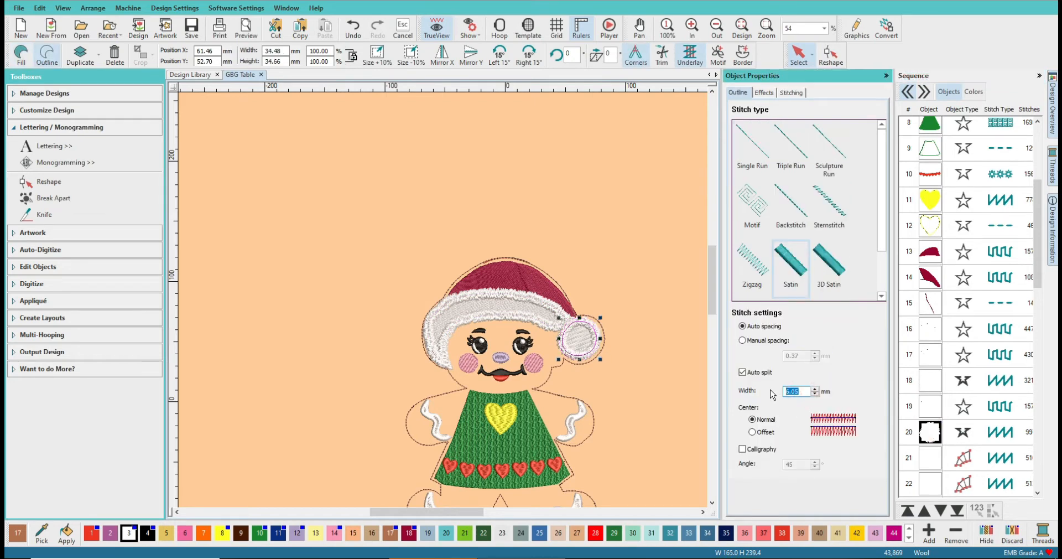
text(7)
key(Return)
click(662, 280)
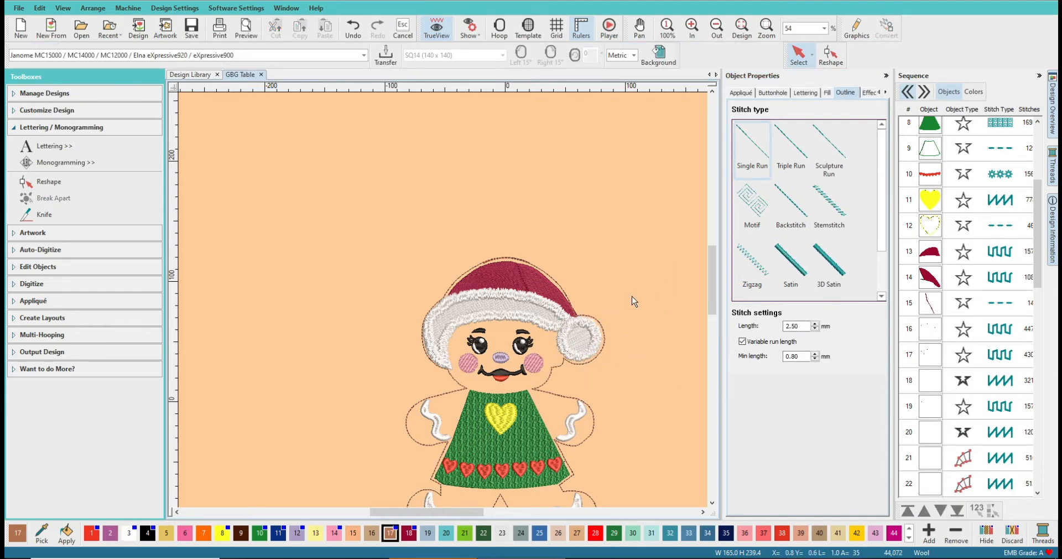
Save the modified gingerbread girl design
scroll(631, 296, down, 1)
drag(494, 510, 441, 509)
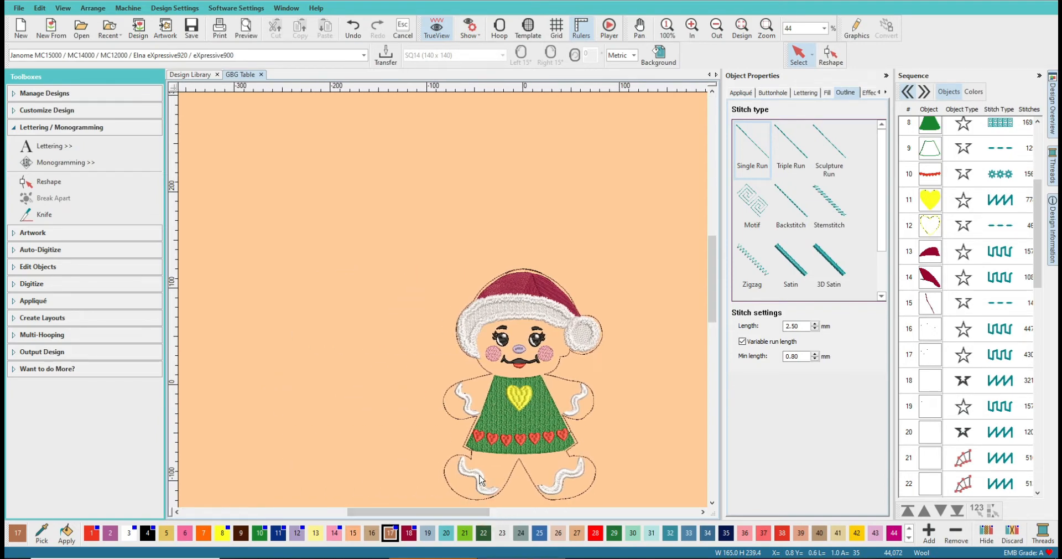
click(196, 29)
Set the Embossed fill spacing of the green dress to 0.70 mm and deselect it
scroll(598, 316, down, 1)
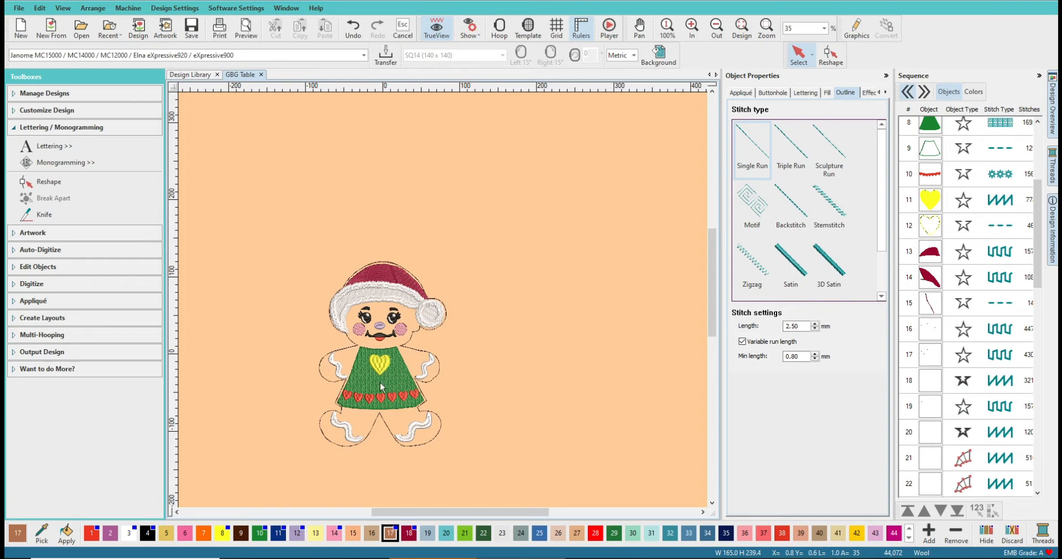
click(931, 130)
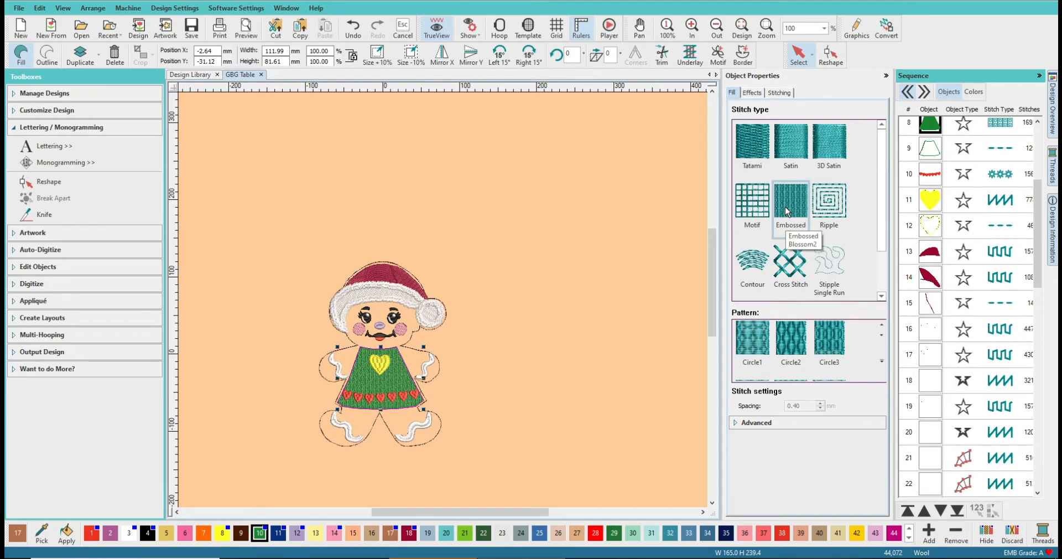
click(781, 93)
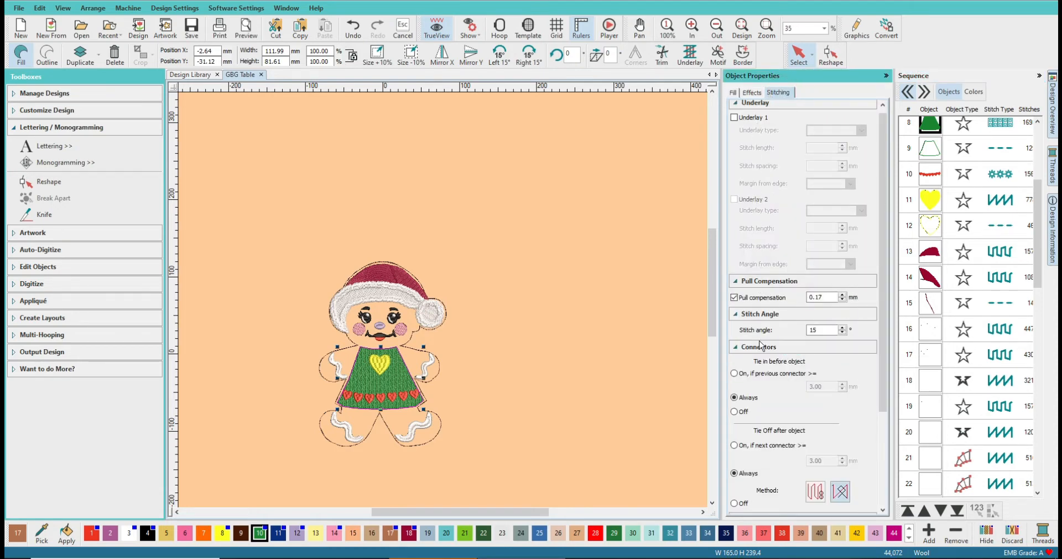
click(733, 93)
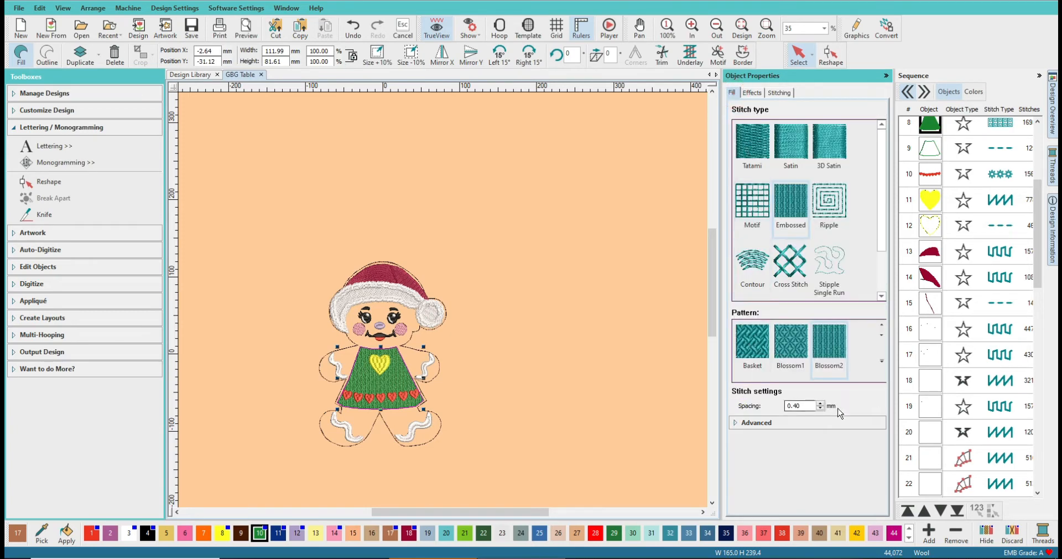
drag(803, 406, 794, 407)
key(Return)
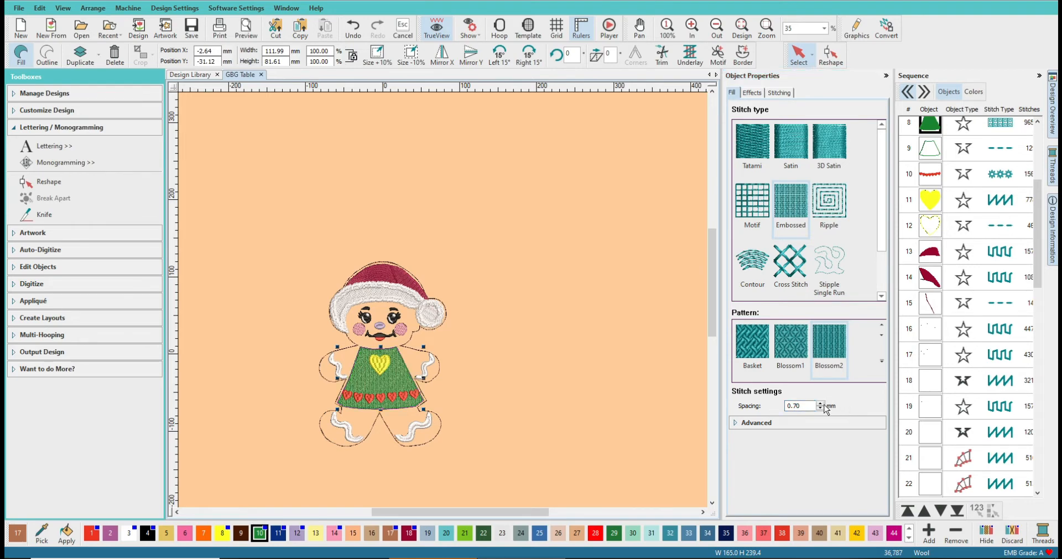
click(653, 404)
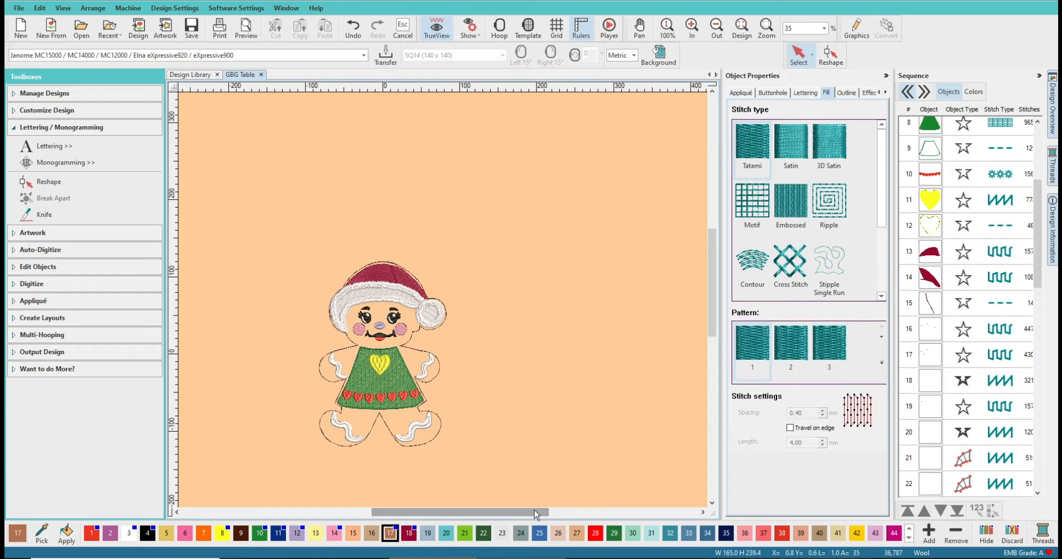
drag(534, 510, 502, 510)
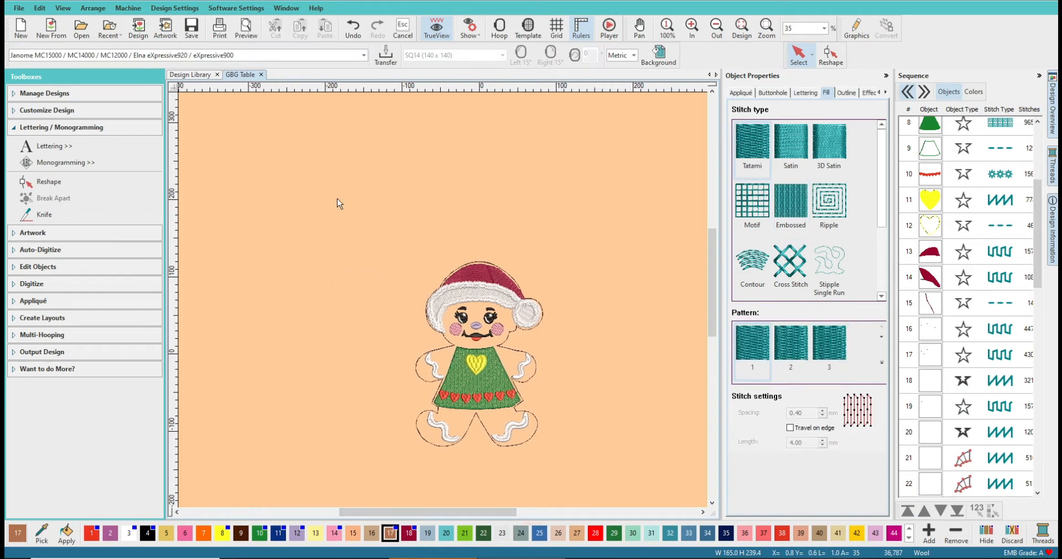
Locate the row of red hearts in the object sequence and check its motif outline and connector settings
key(0)
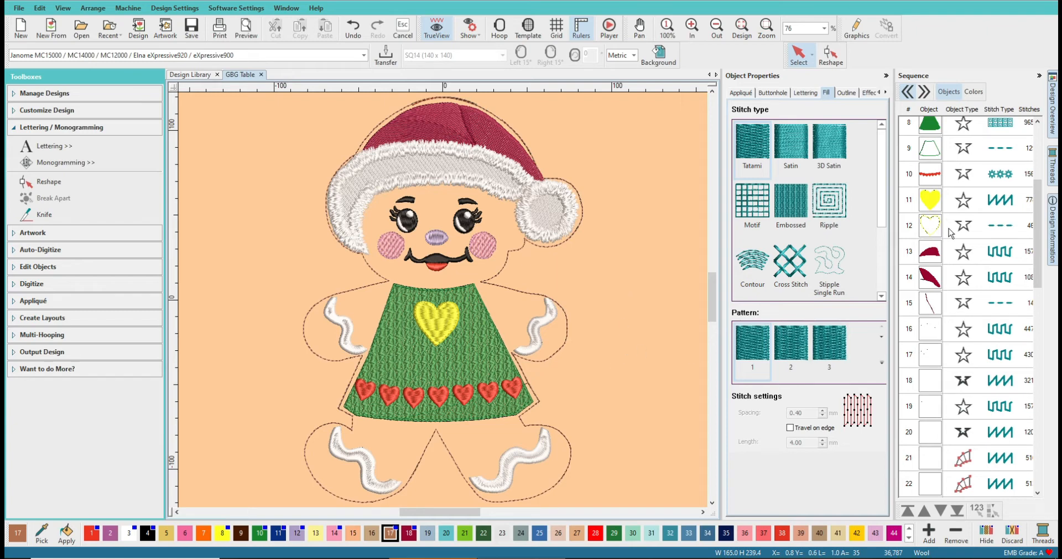
scroll(941, 265, down, 5)
scroll(941, 280, down, 4)
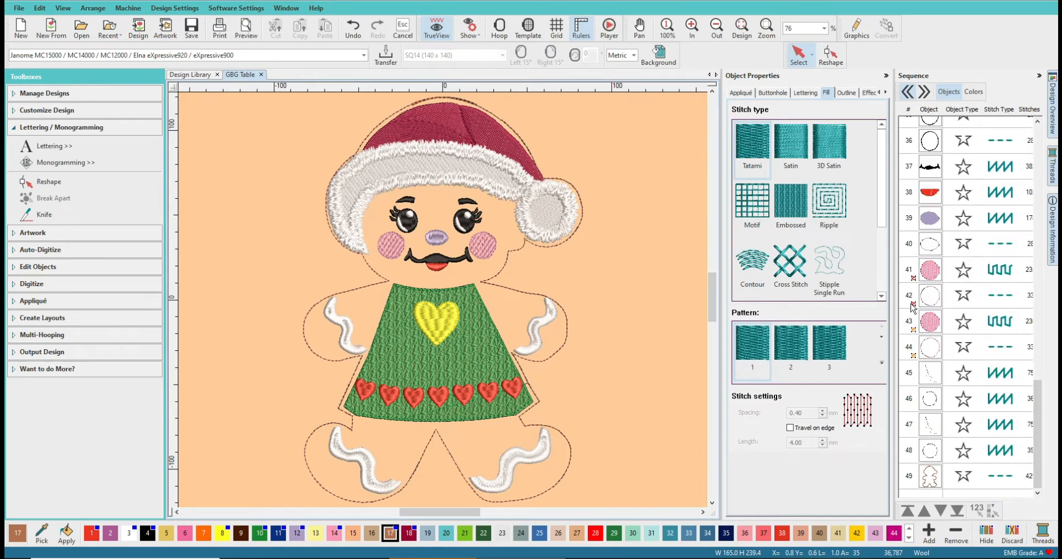
scroll(913, 308, up, 10)
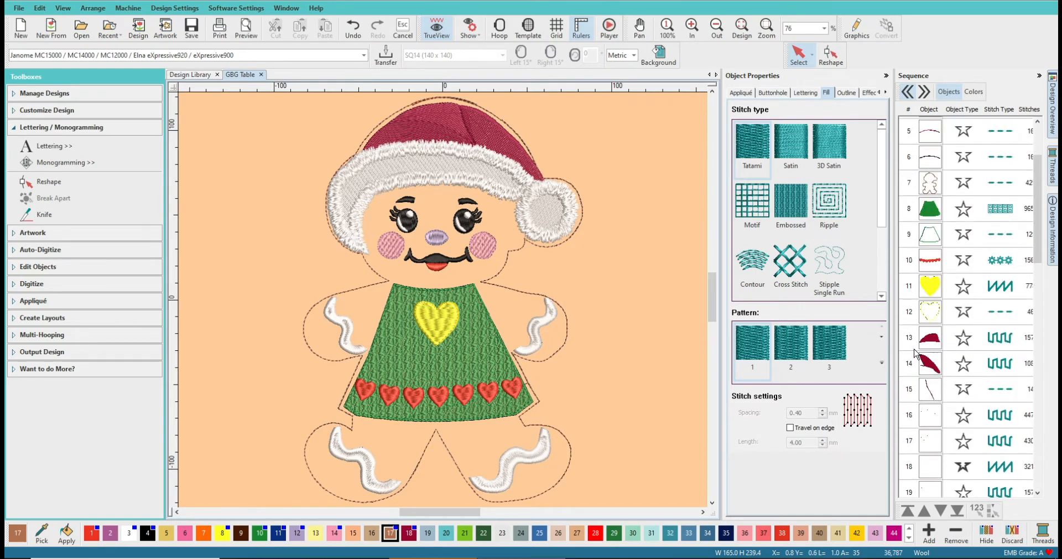
scroll(914, 352, up, 2)
click(931, 366)
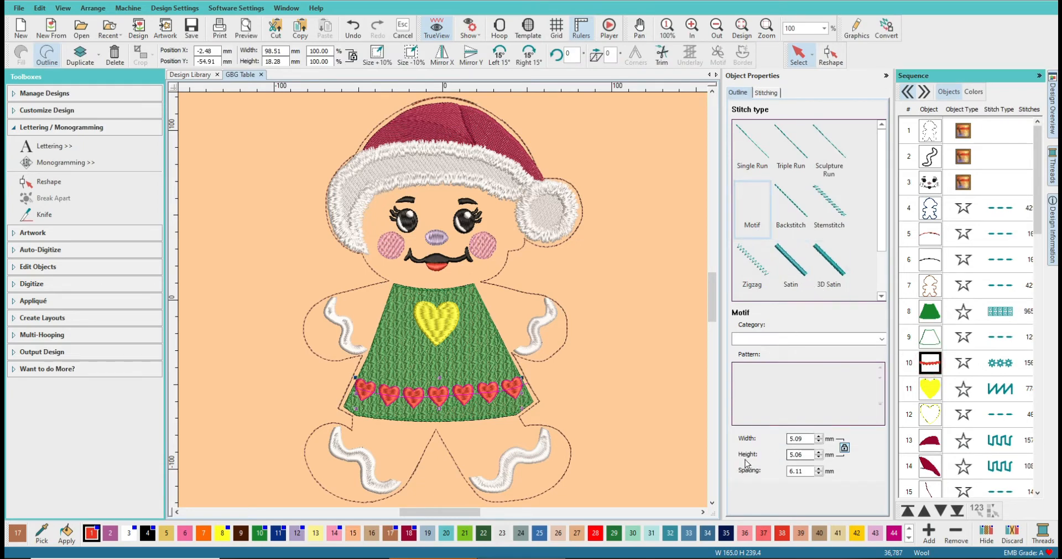
click(765, 93)
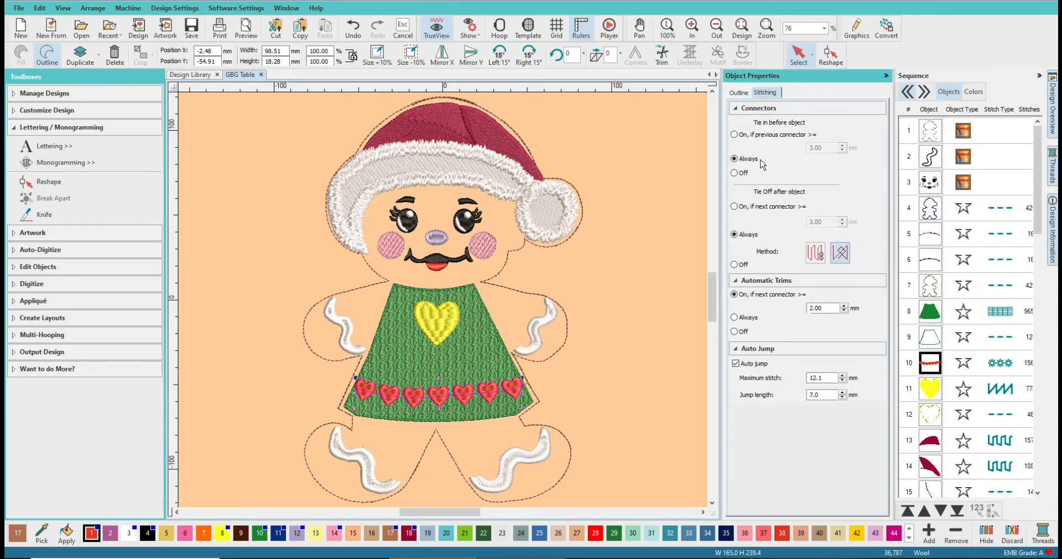
click(739, 93)
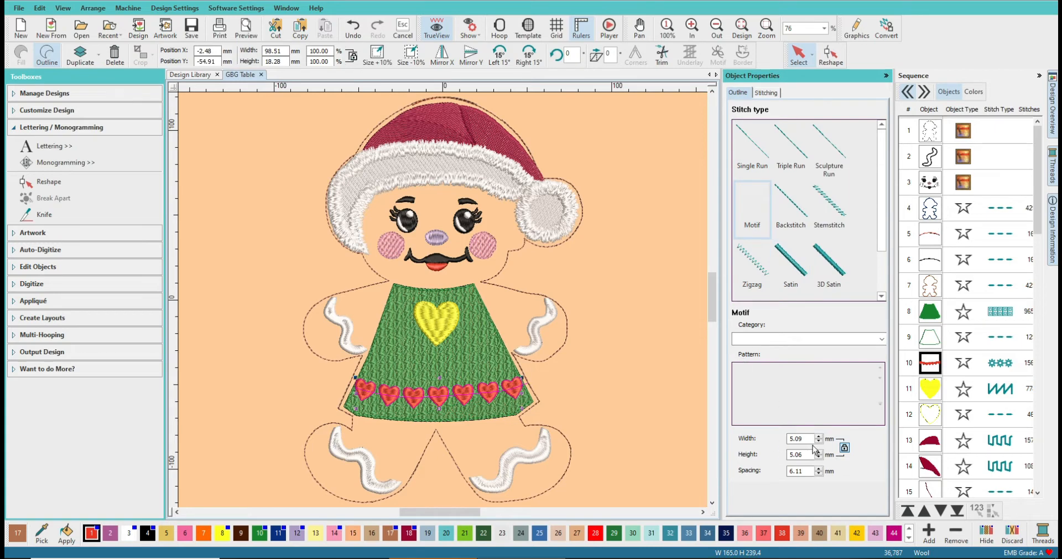
Try a motif spacing of 7 mm on the row of red hearts, undo it and deselect the row
double_click(798, 472)
text(7)
key(Return)
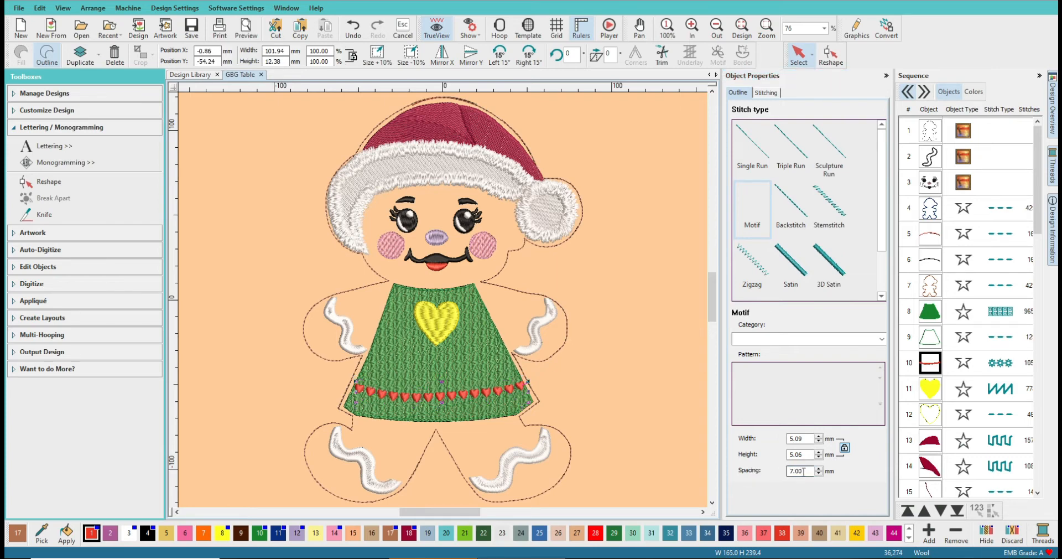
drag(803, 470, 771, 474)
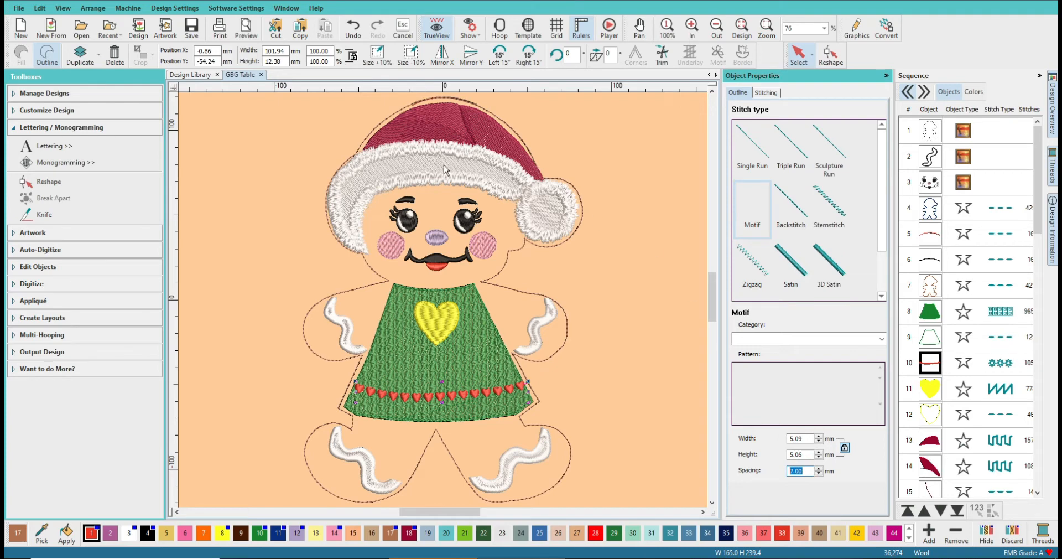
click(353, 28)
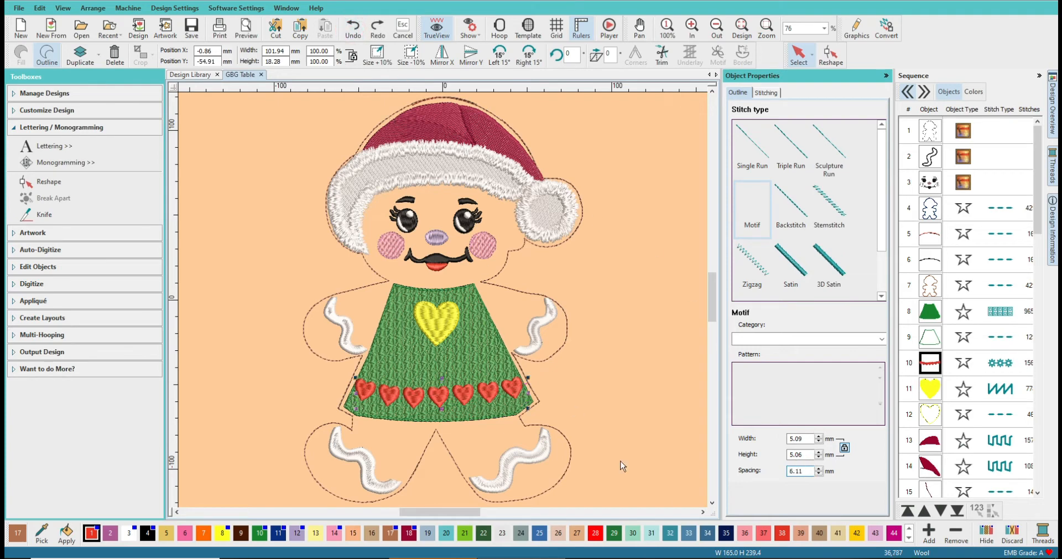
click(612, 271)
Widen the manual satin spacing of the yellow heart on the dress and deselect it
click(446, 326)
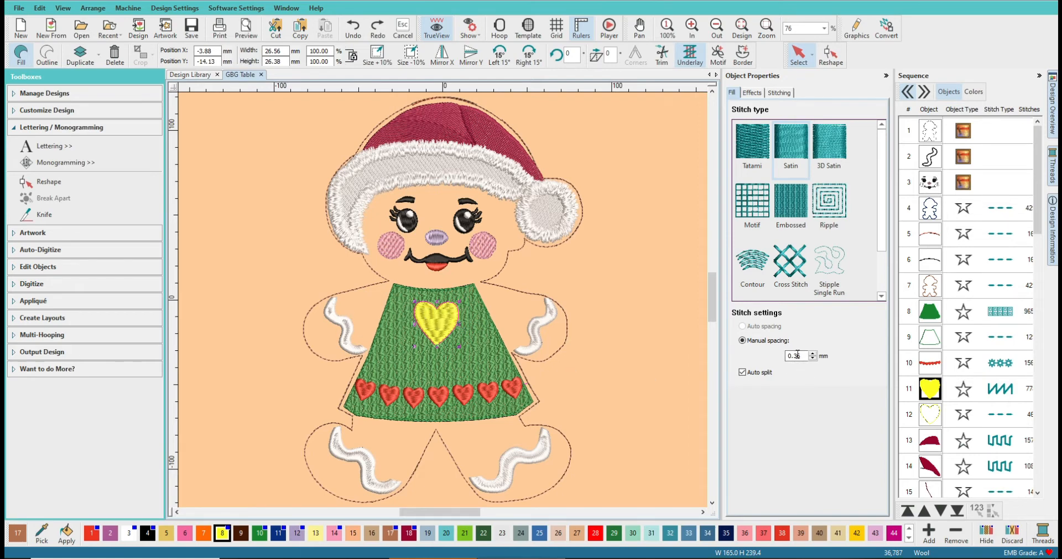
drag(801, 357, 793, 358)
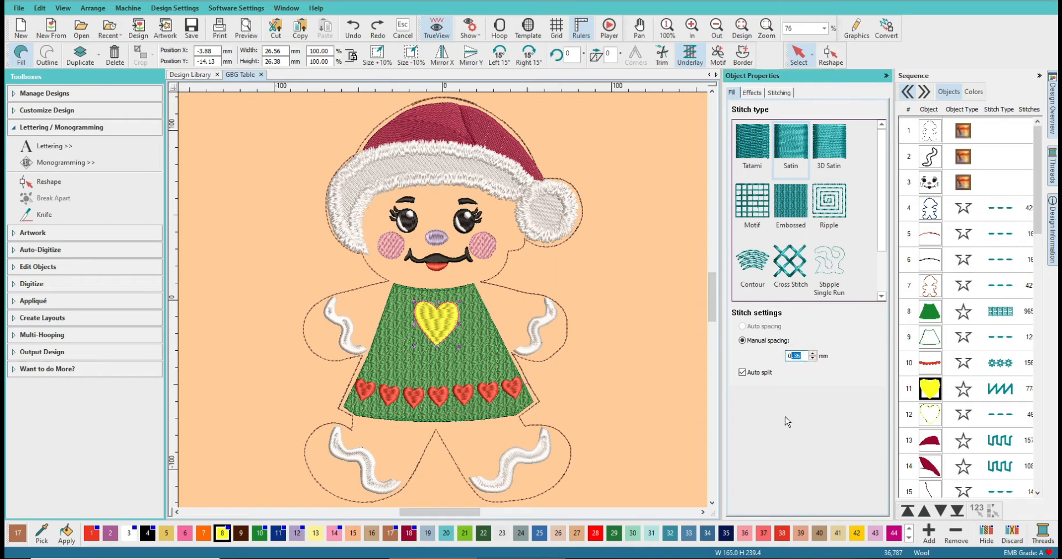
text(.)
key(Return)
click(665, 330)
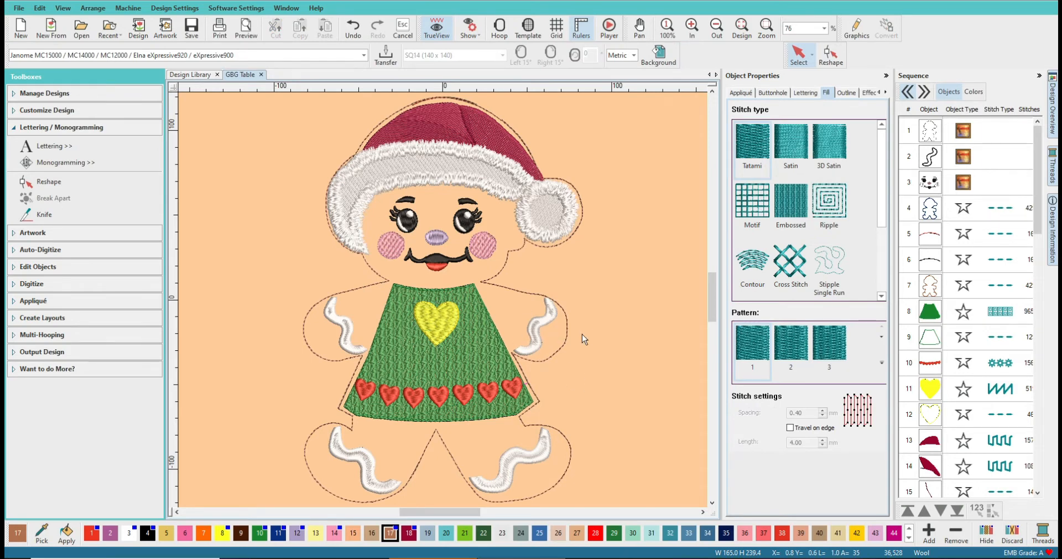
Turn off the underlay of the white icing on the right arm and set its manual satin spacing to 0.70 mm
scroll(571, 340, down, 1)
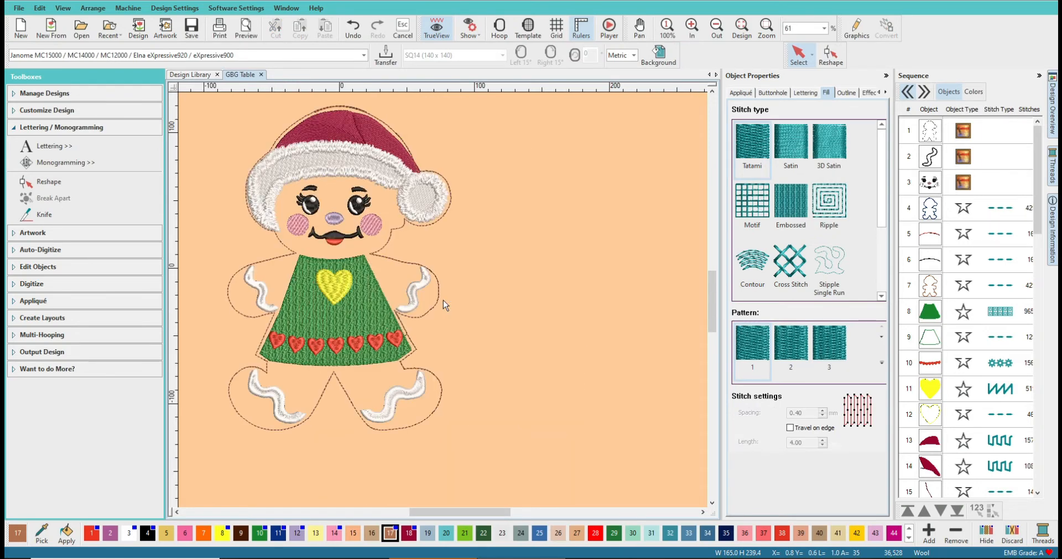
click(413, 293)
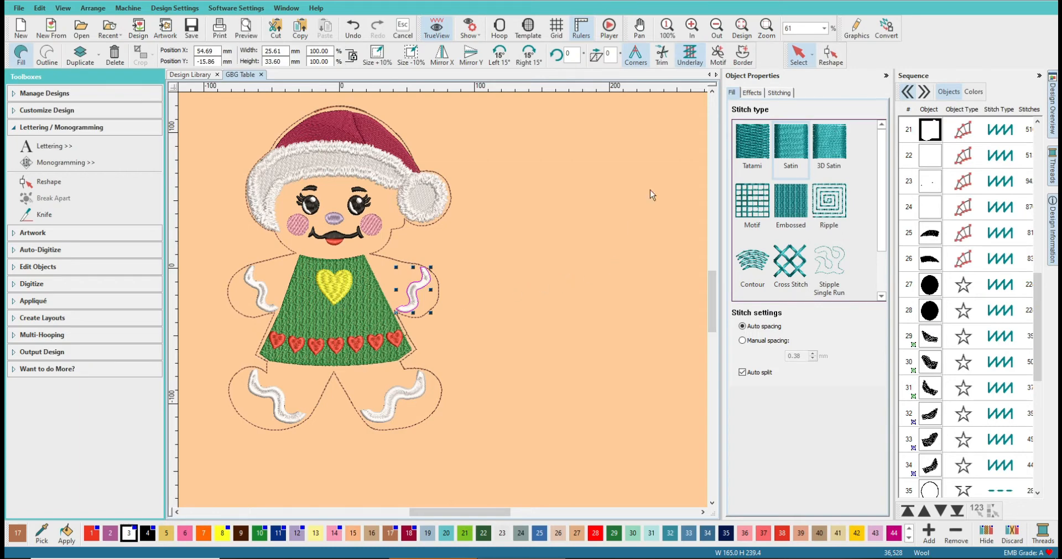
click(778, 92)
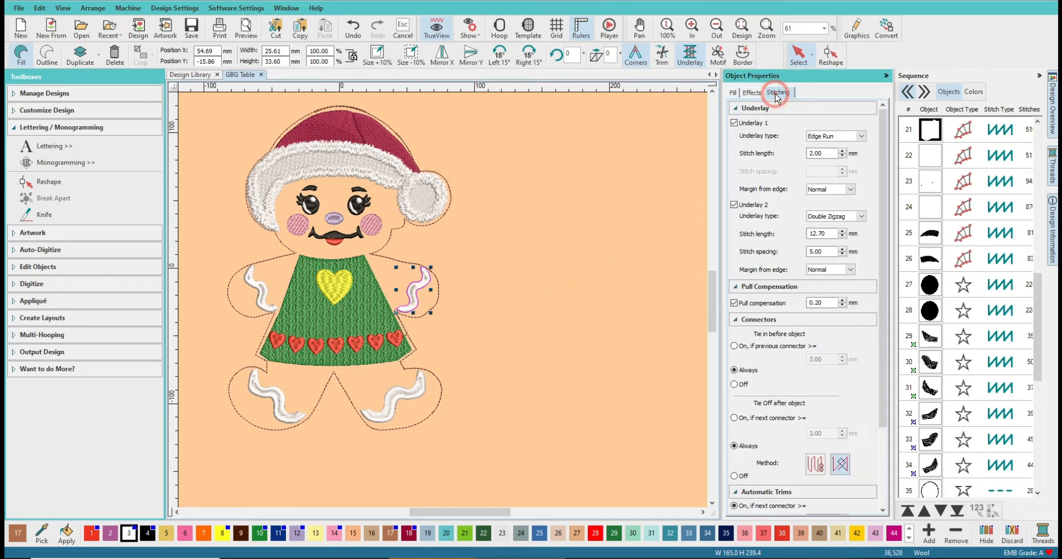
click(742, 126)
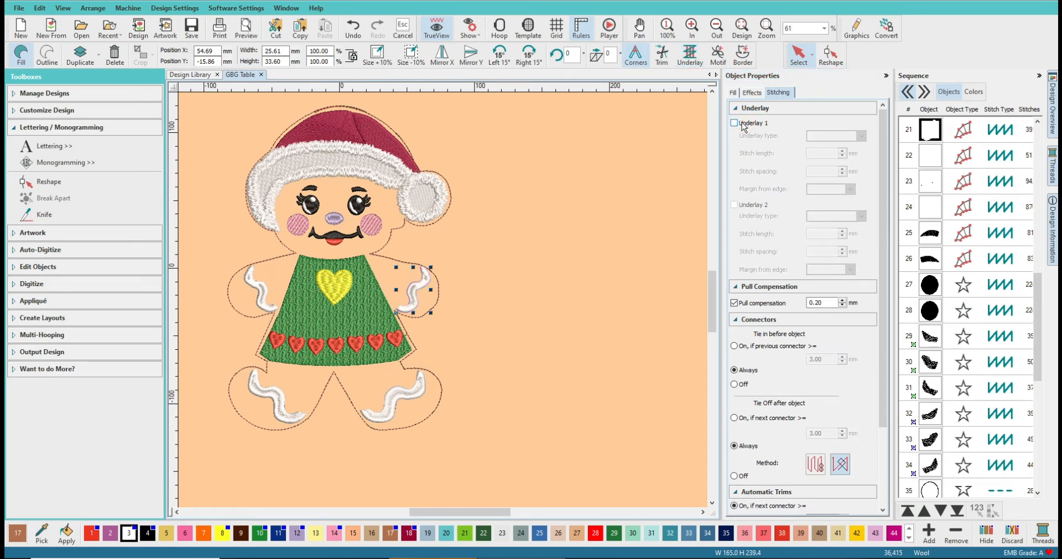
click(733, 93)
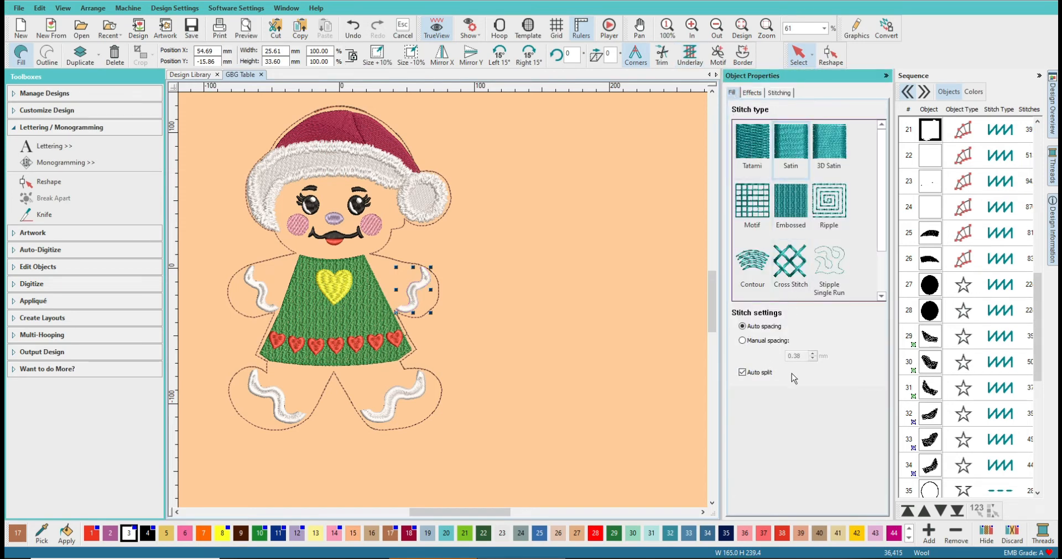
click(752, 344)
double_click(797, 355)
click(651, 337)
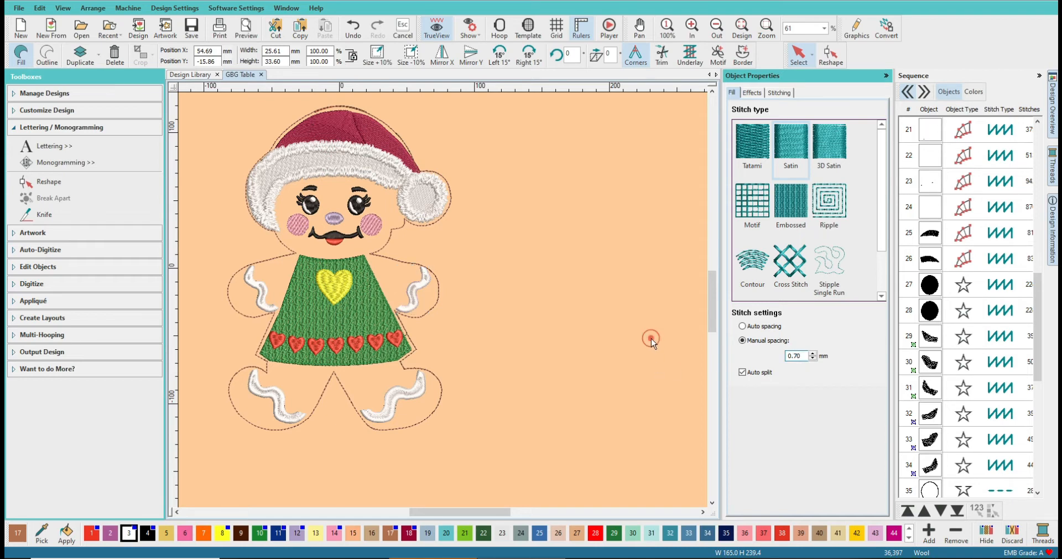
Remove the underlay from the left arm's white icing and give its satin fill a manual spacing of 0.70 mm
click(266, 285)
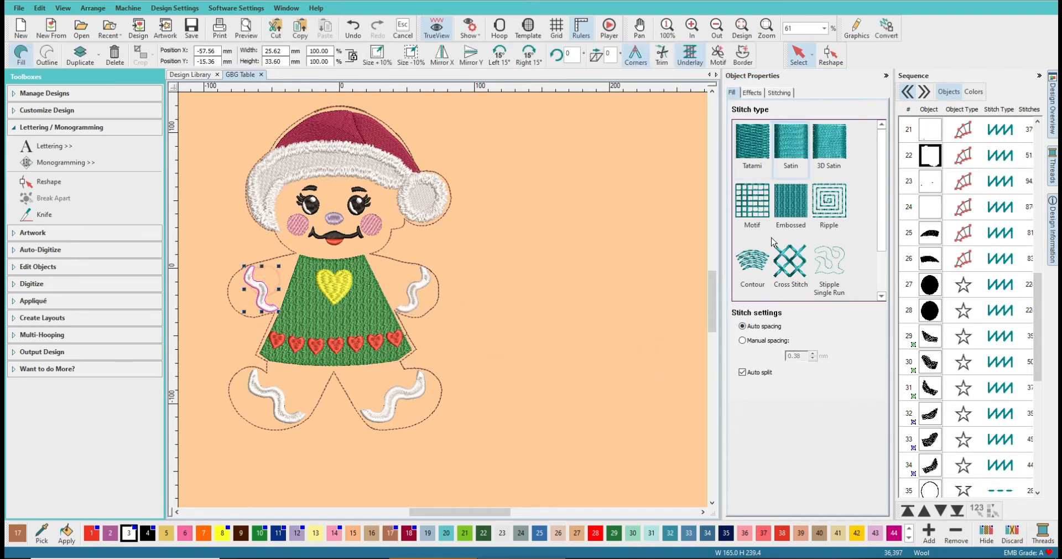
click(781, 93)
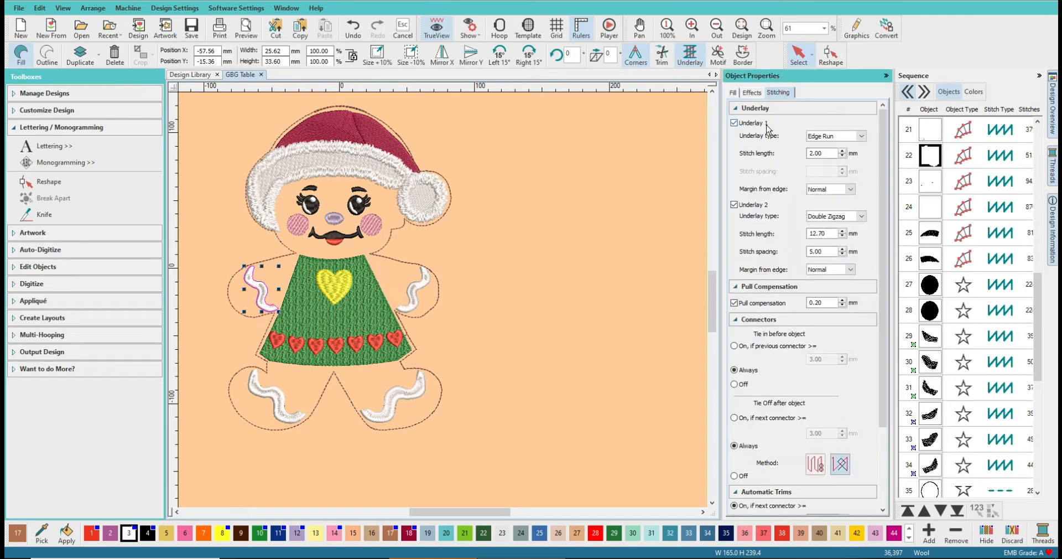
click(731, 92)
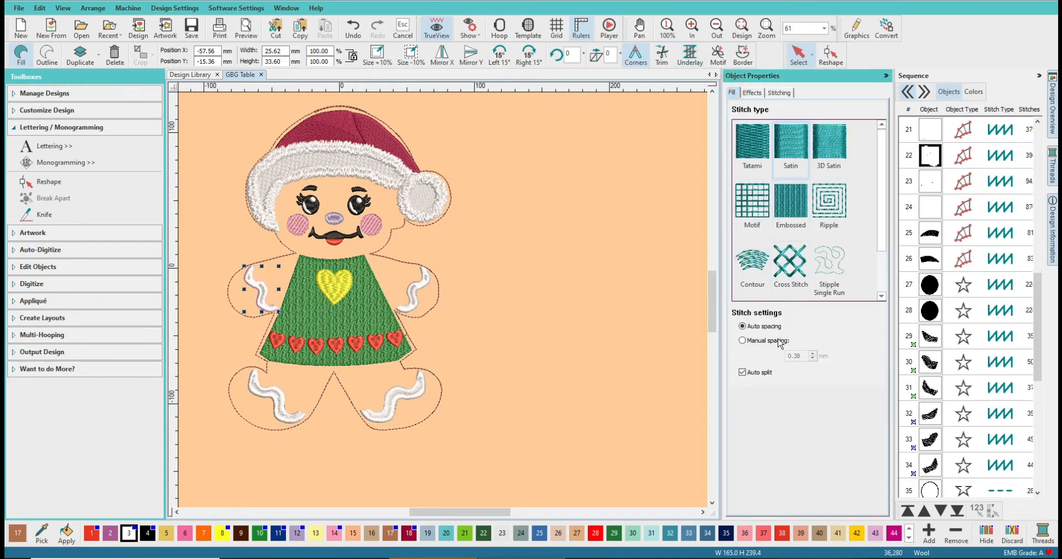
click(761, 340)
drag(800, 356, 793, 355)
text(70)
click(607, 354)
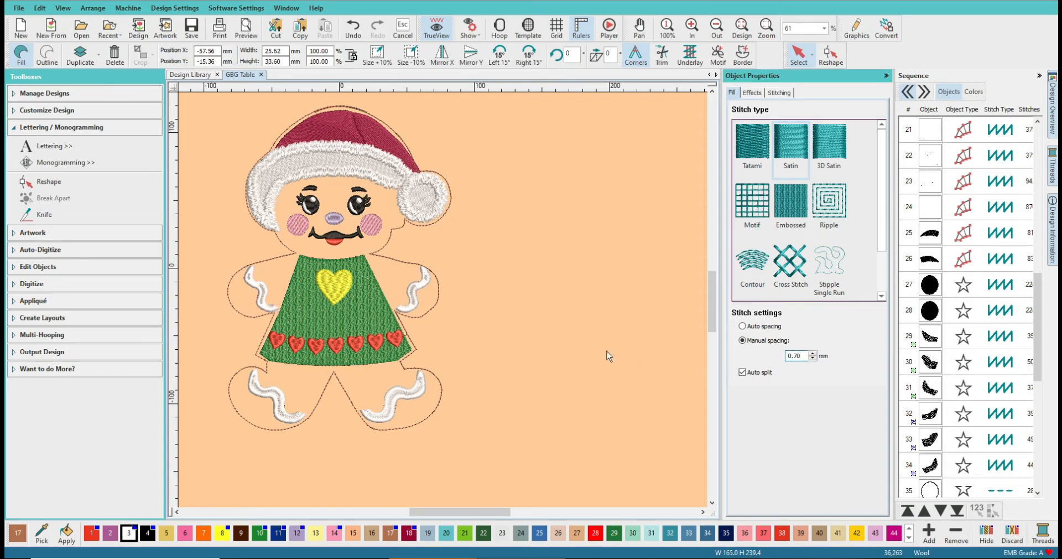
Turn off the underlay of the right foot's white icing and set its manual satin spacing to 0.70 mm
click(393, 399)
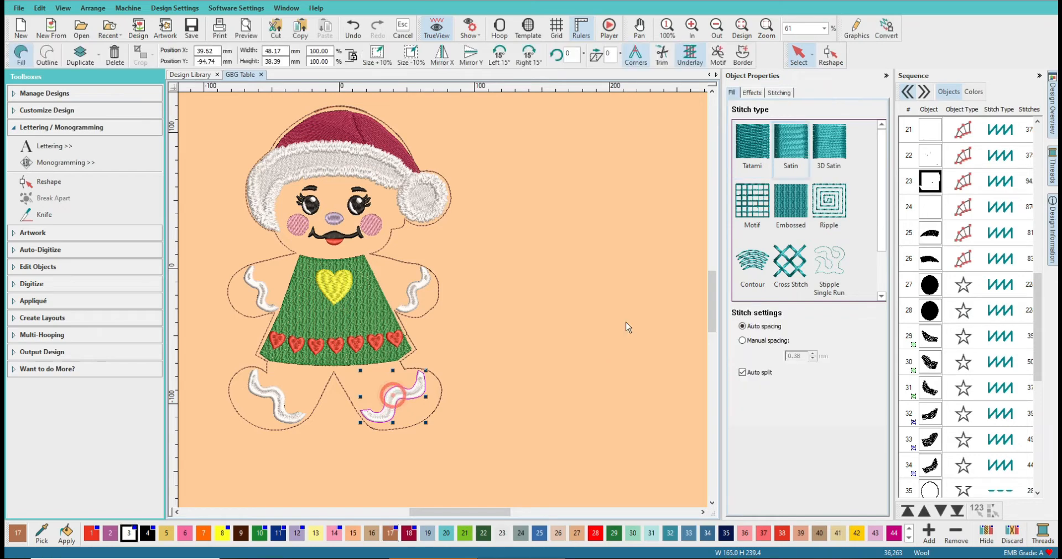
click(781, 95)
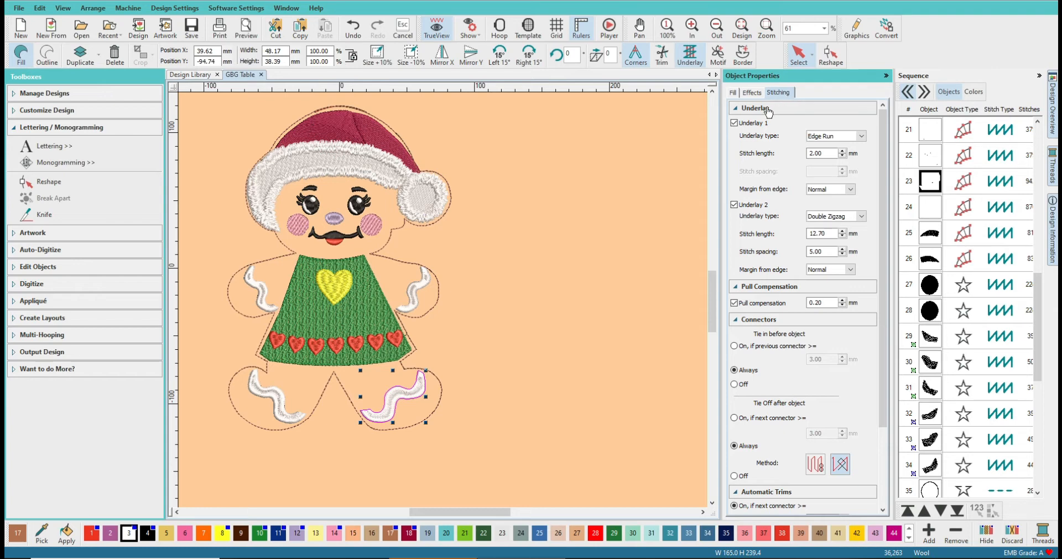
click(751, 123)
click(732, 93)
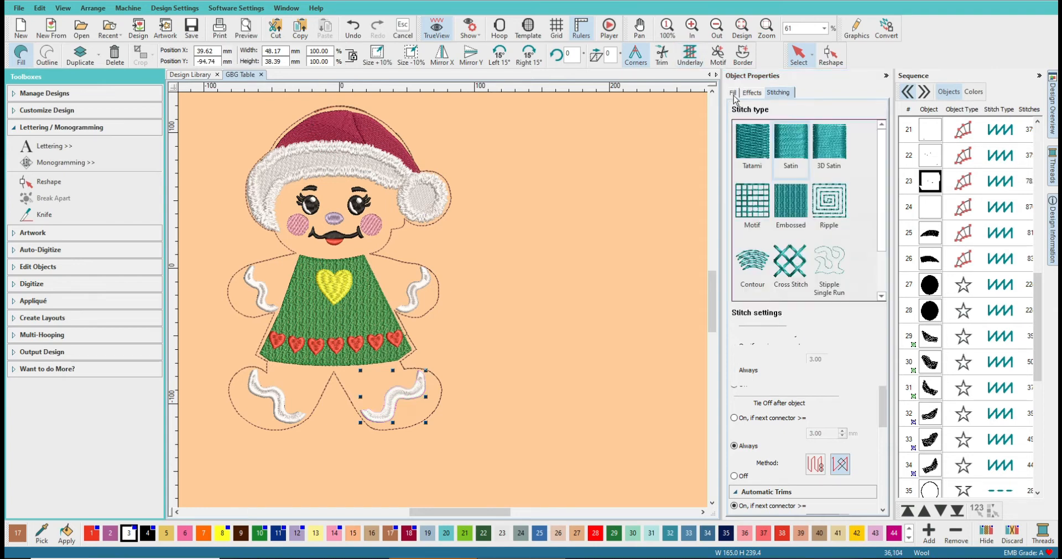
click(761, 342)
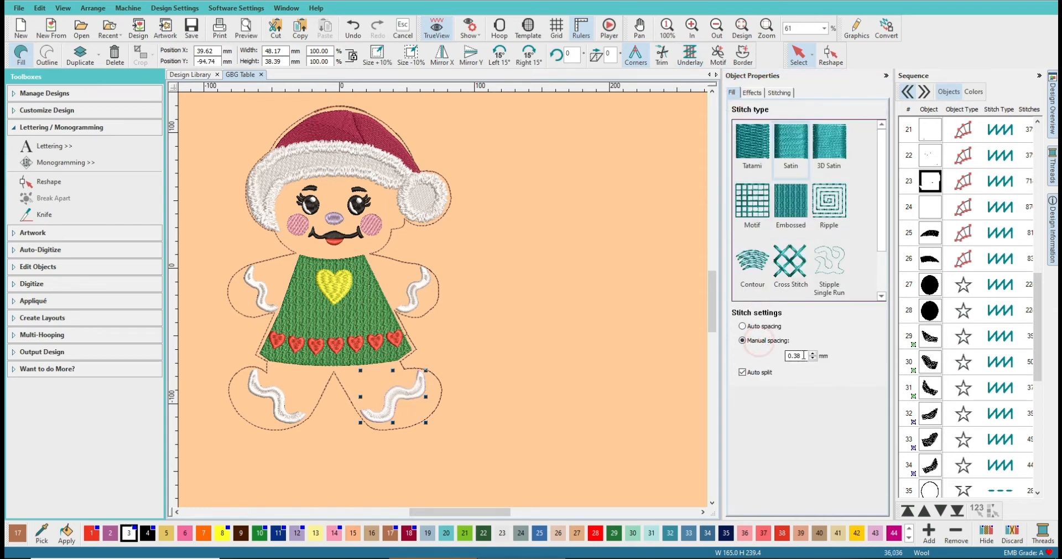
click(796, 355)
double_click(796, 355)
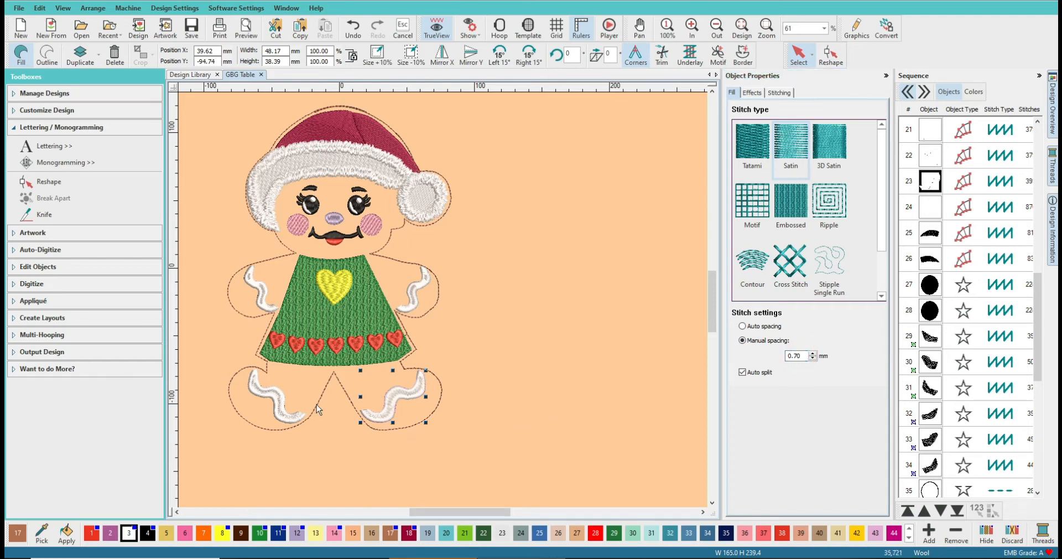
Remove the underlay from the left foot's icing, set its manual satin spacing to 0.70 mm and clear the selection
click(278, 399)
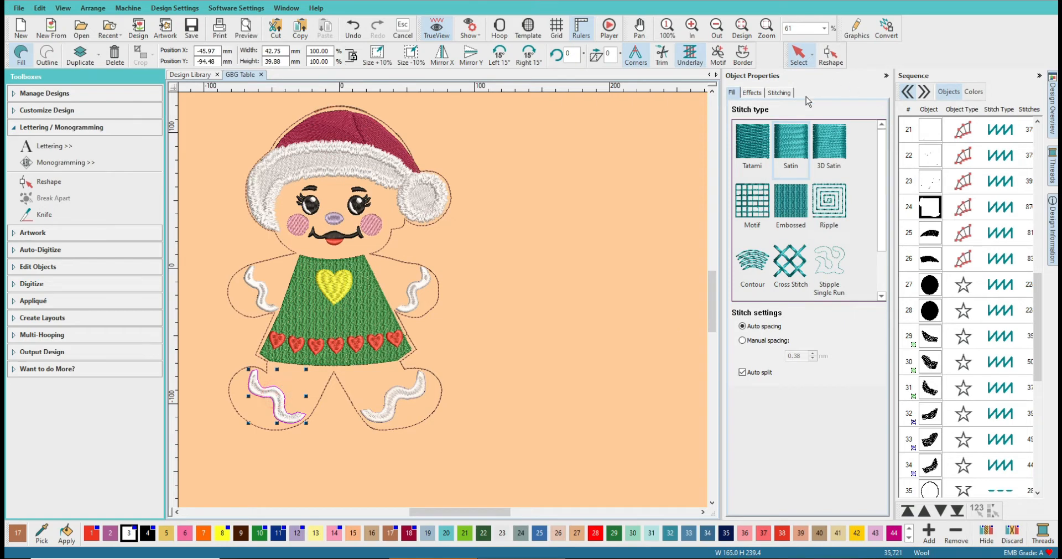
click(779, 92)
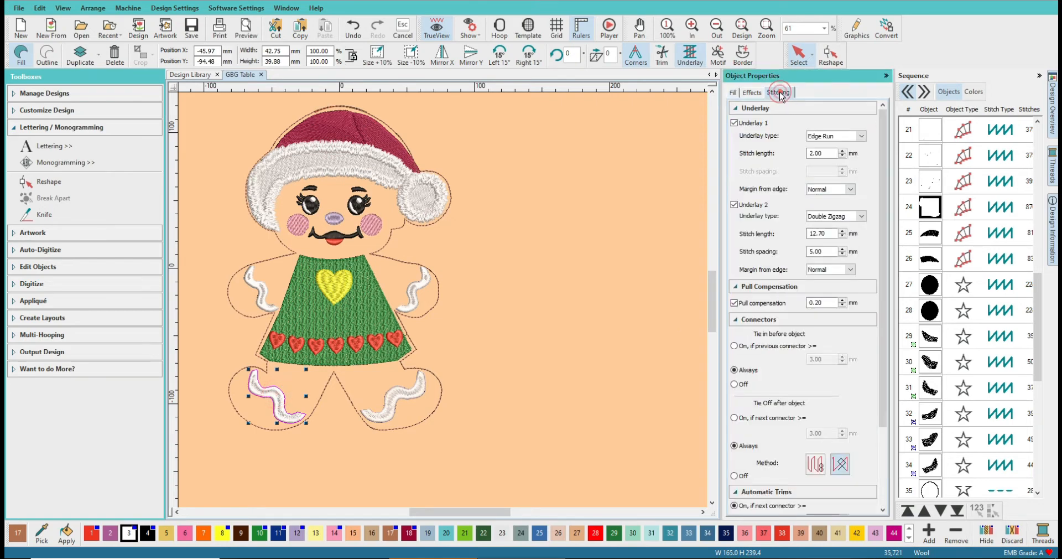
click(732, 92)
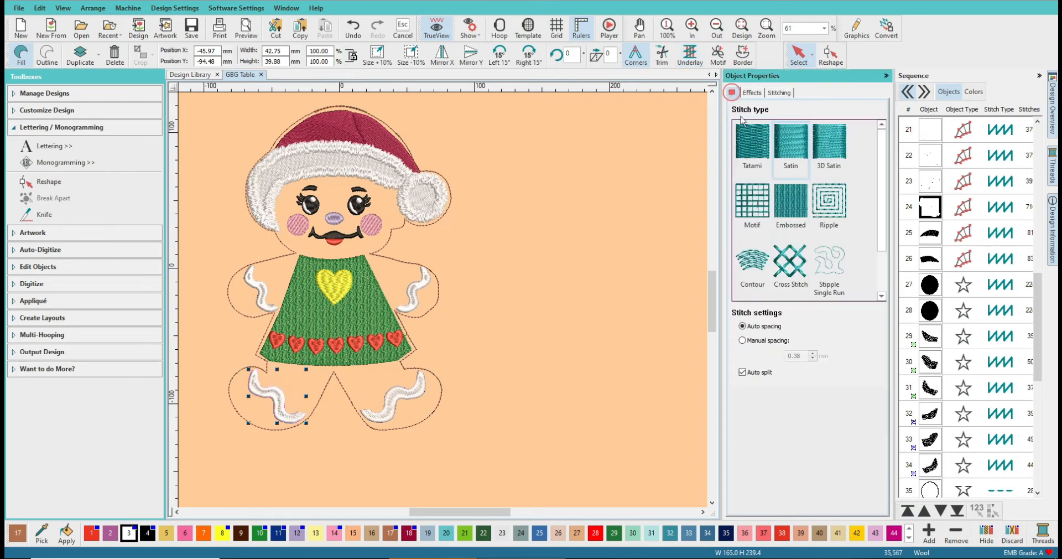
click(772, 340)
drag(805, 355, 794, 356)
key(Return)
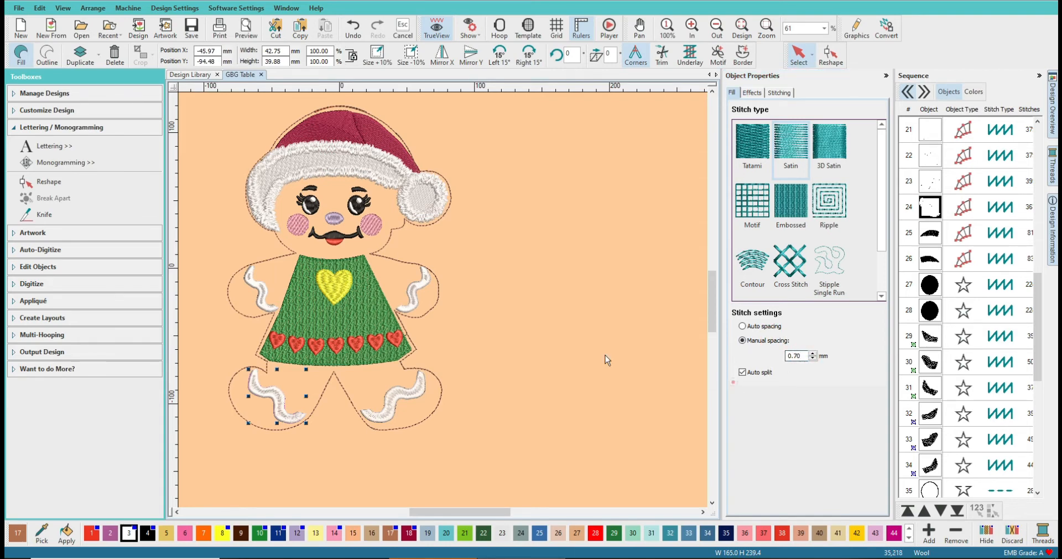
click(539, 347)
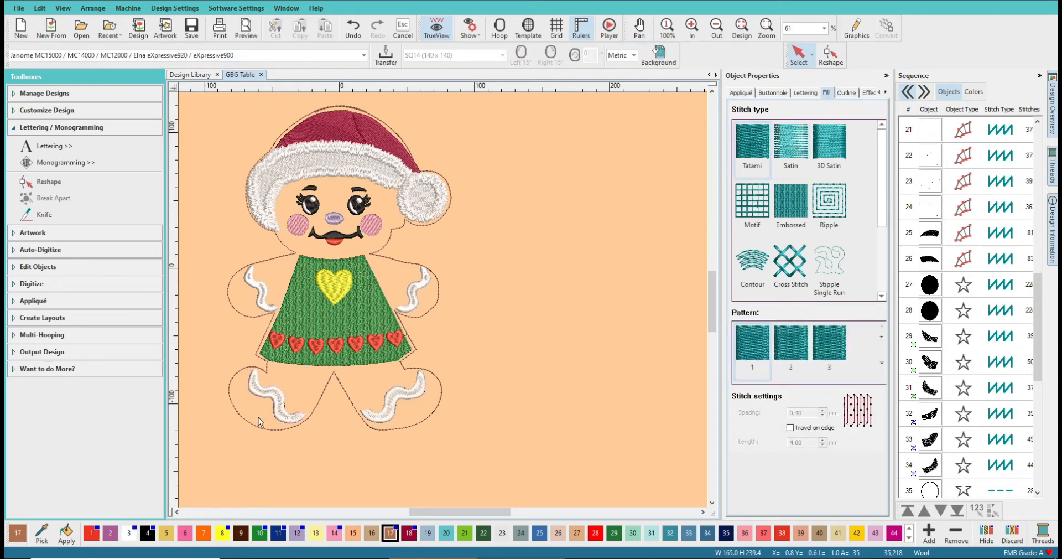
Examine the satin stitch coverage of the icing on the left foot up close
scroll(454, 321, up, 2)
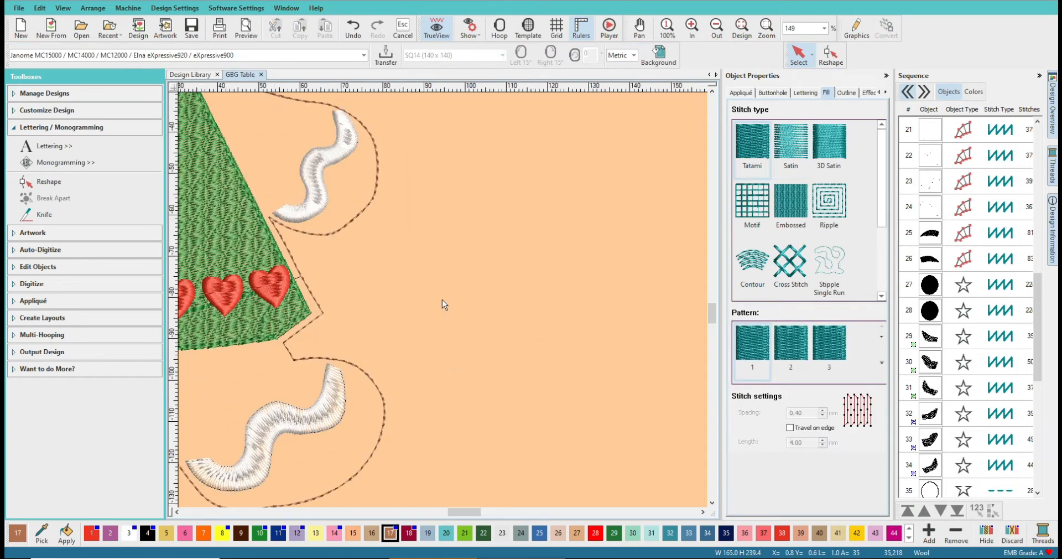
scroll(445, 309, up, 2)
drag(470, 514, 422, 513)
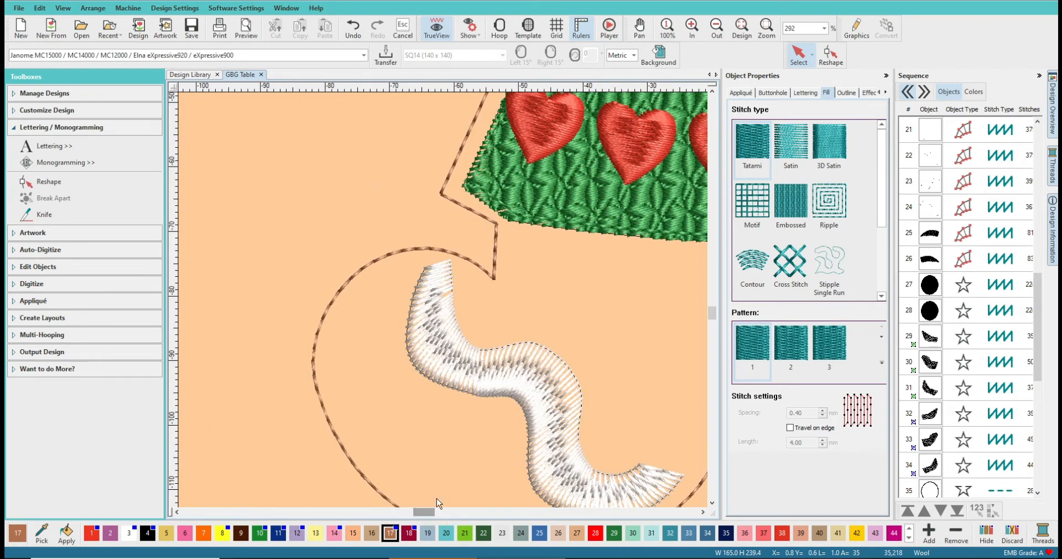
scroll(441, 297, up, 2)
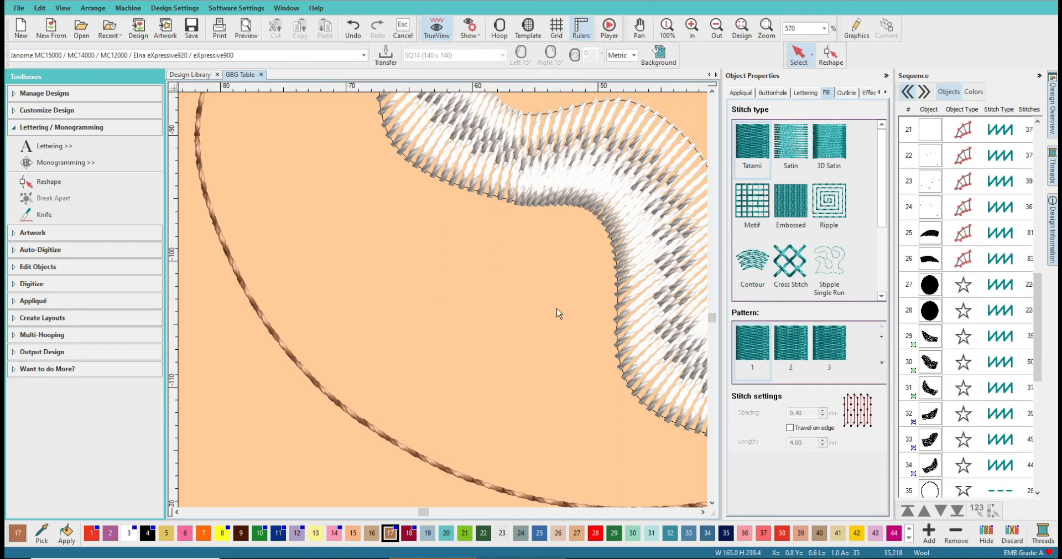
Examine the whole gingerbread girl at 100% and inspect the icing stitching on the left arm up close
scroll(556, 312, down, 5)
scroll(436, 300, down, 2)
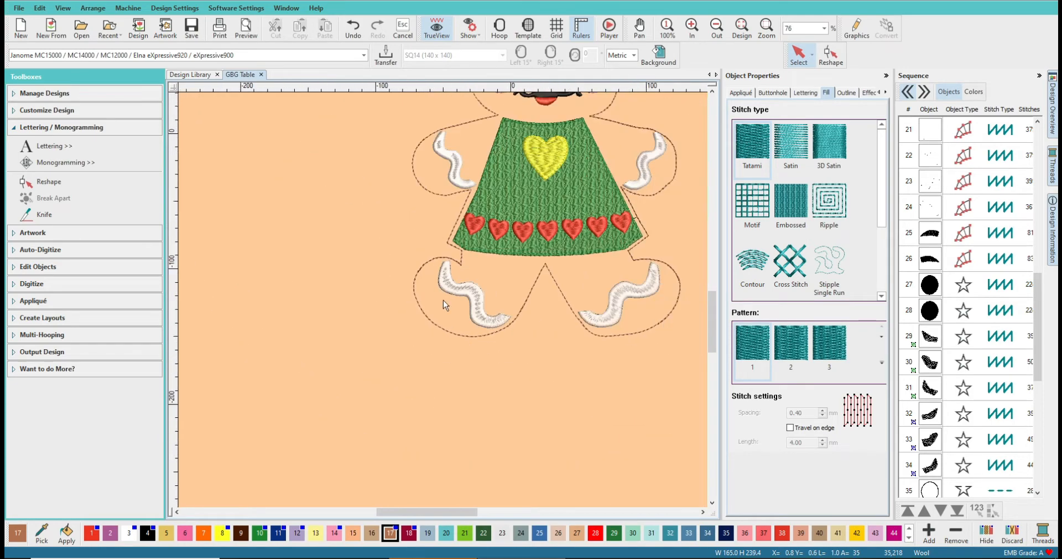
scroll(442, 302, down, 2)
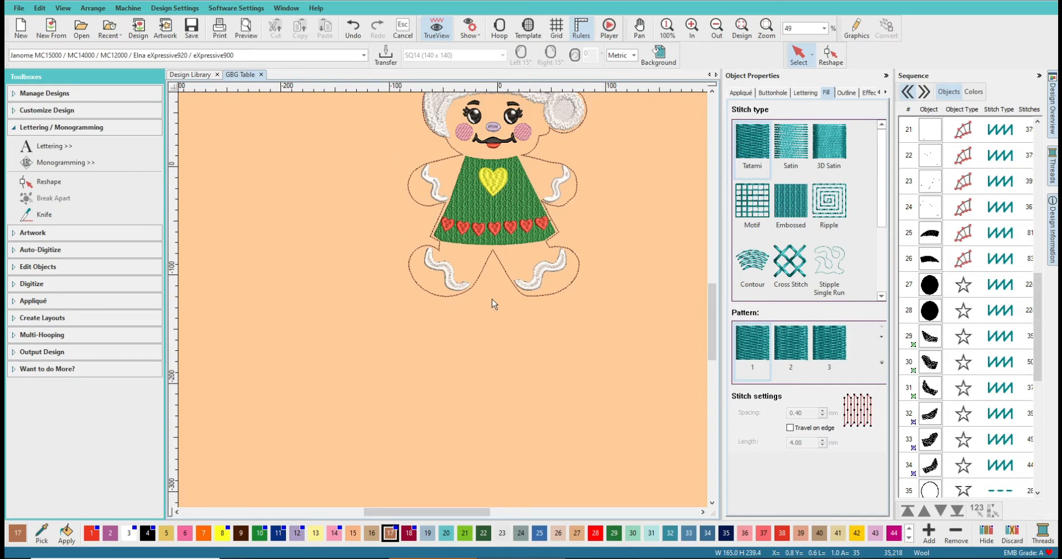
drag(709, 295, 710, 270)
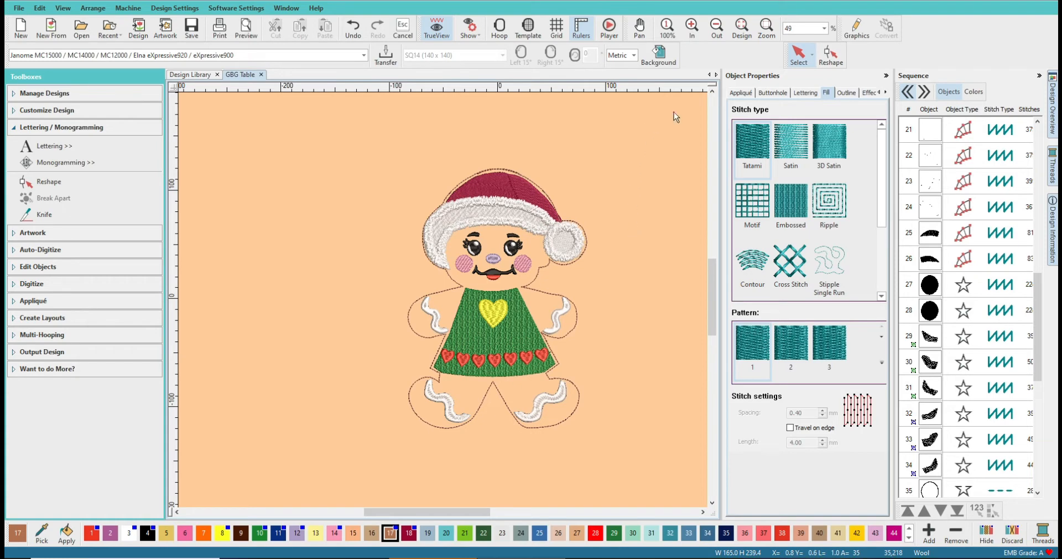
click(824, 28)
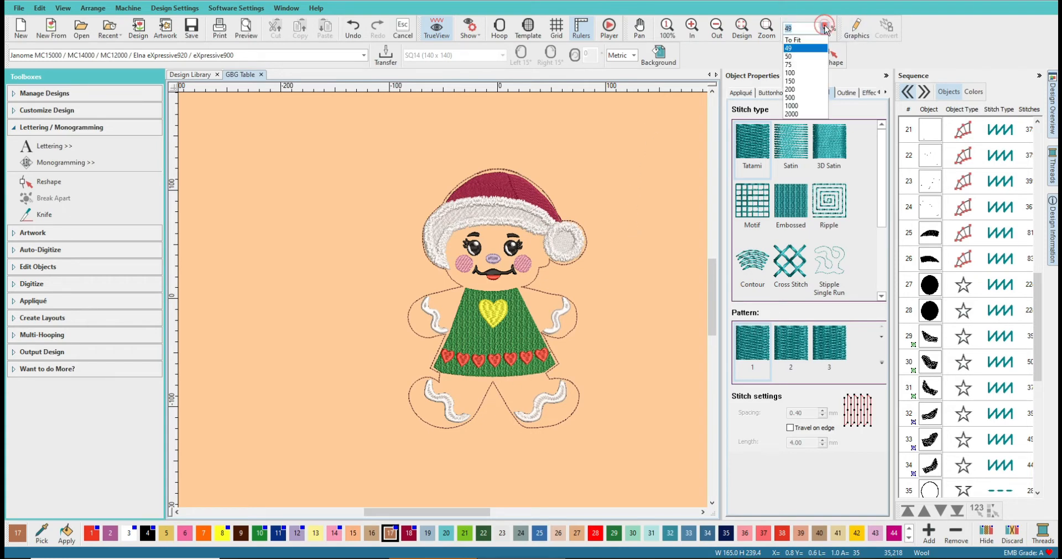
click(802, 73)
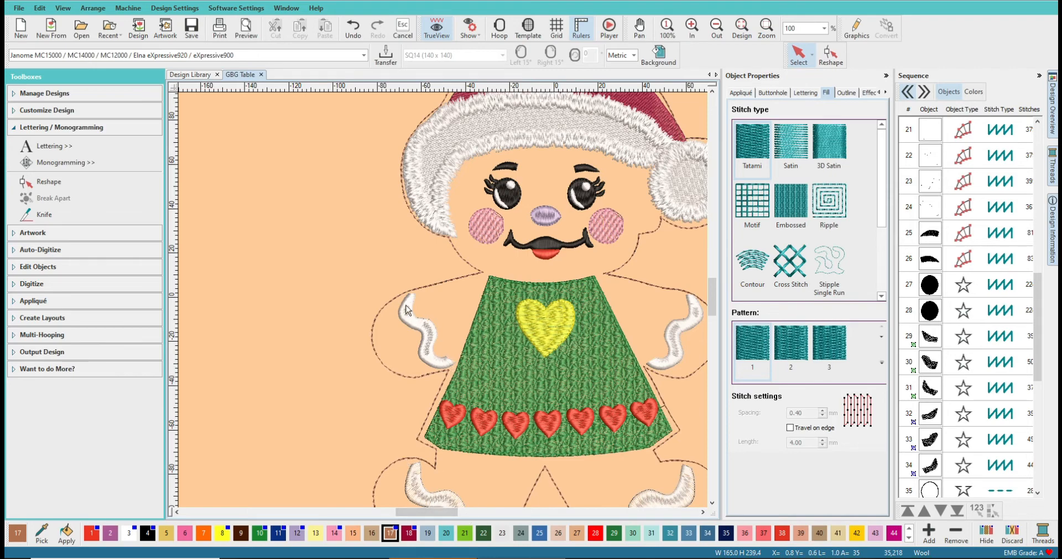
scroll(443, 299, up, 10)
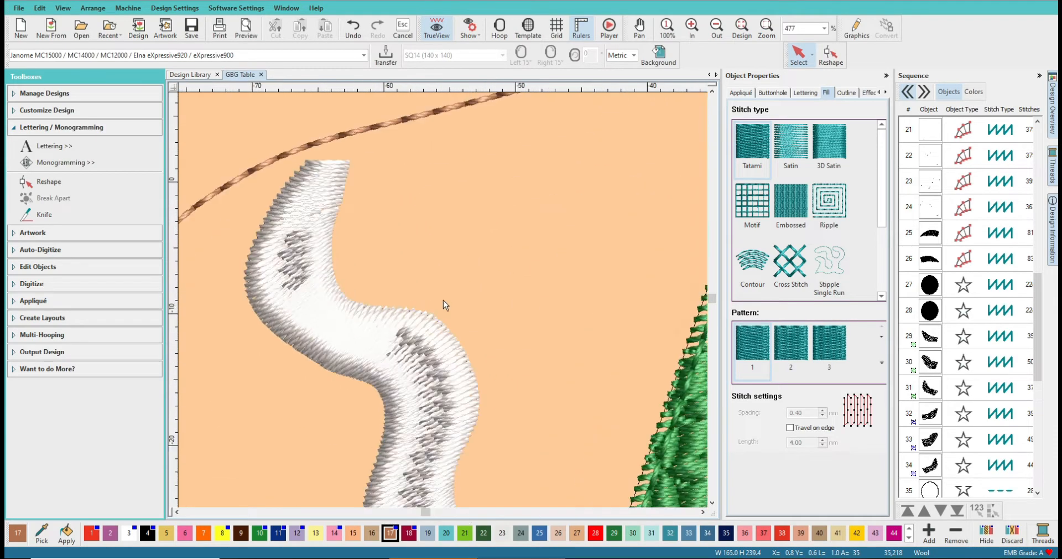
scroll(443, 300, down, 5)
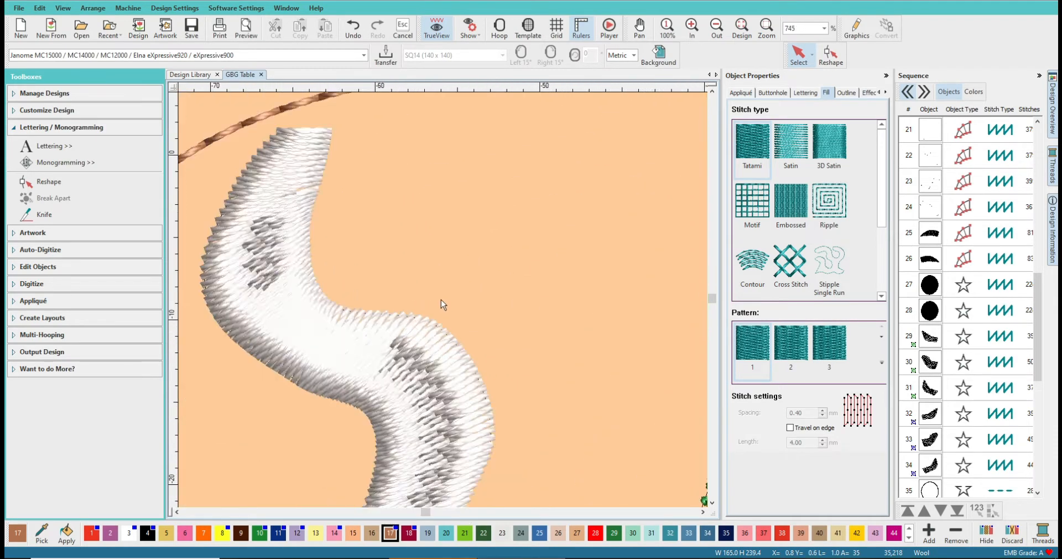
scroll(443, 299, down, 4)
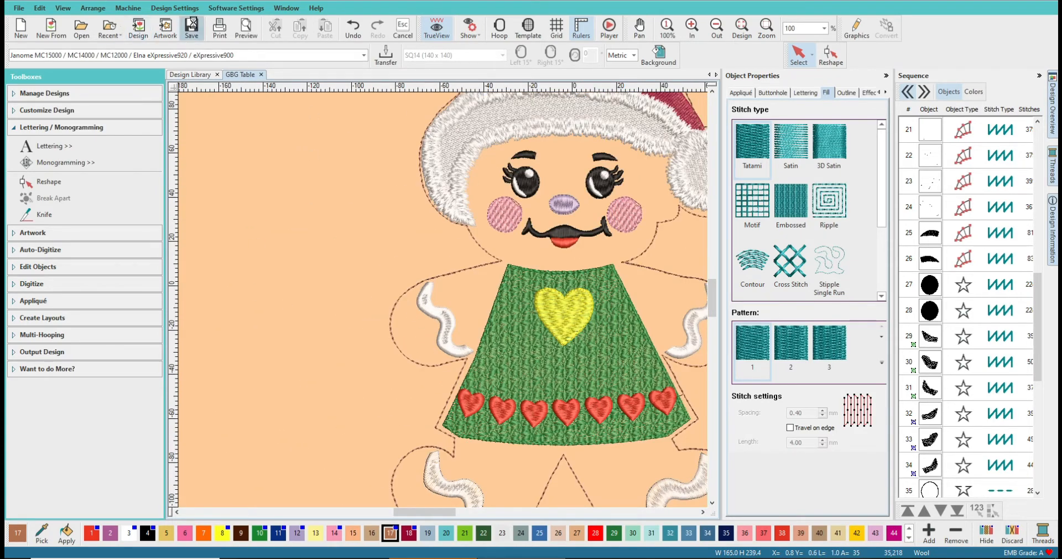
scroll(433, 298, down, 2)
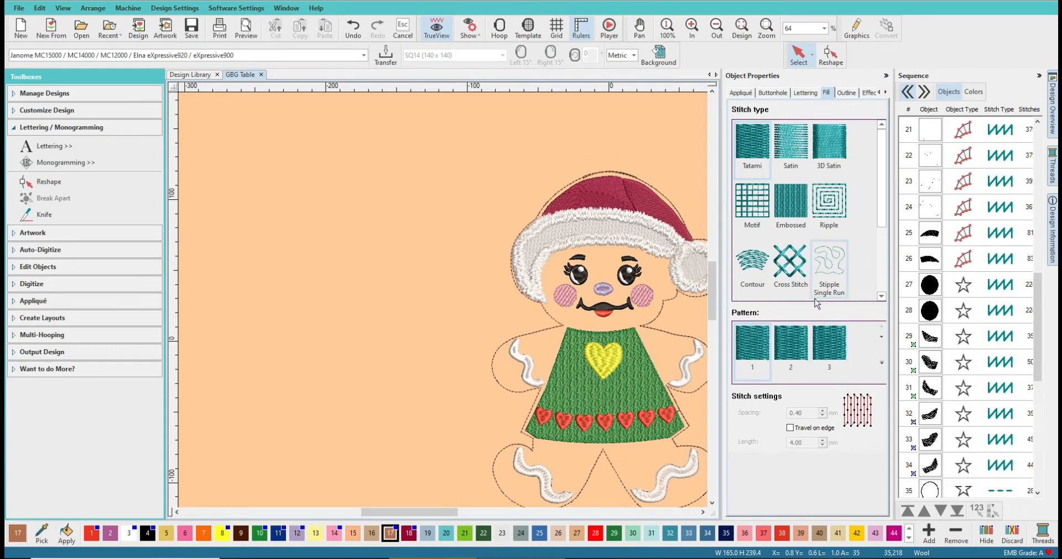
Change the final brown body outline at the end of the stitch sequence to Triple Run, save the design and clear the selection
drag(1037, 329, 1017, 125)
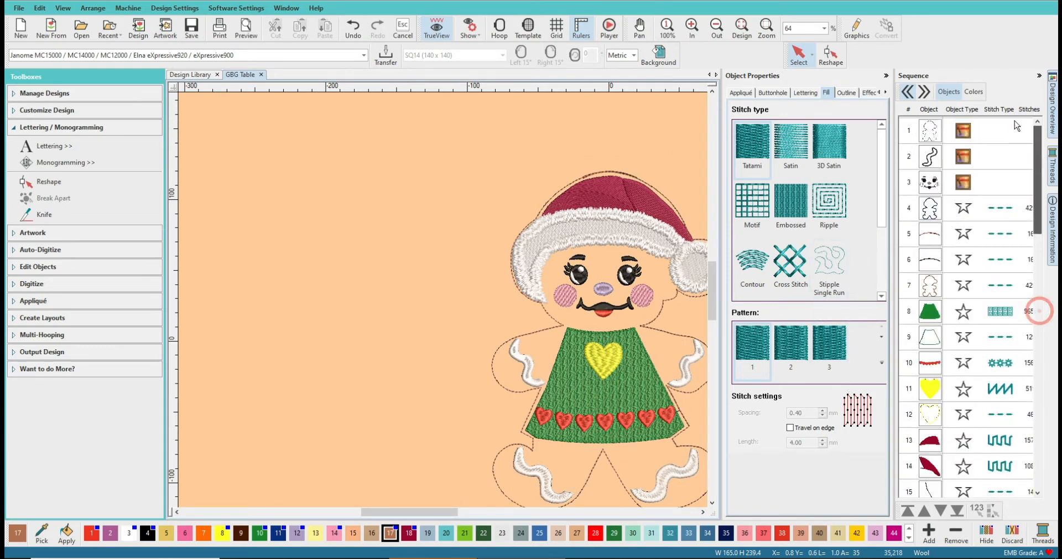
click(929, 206)
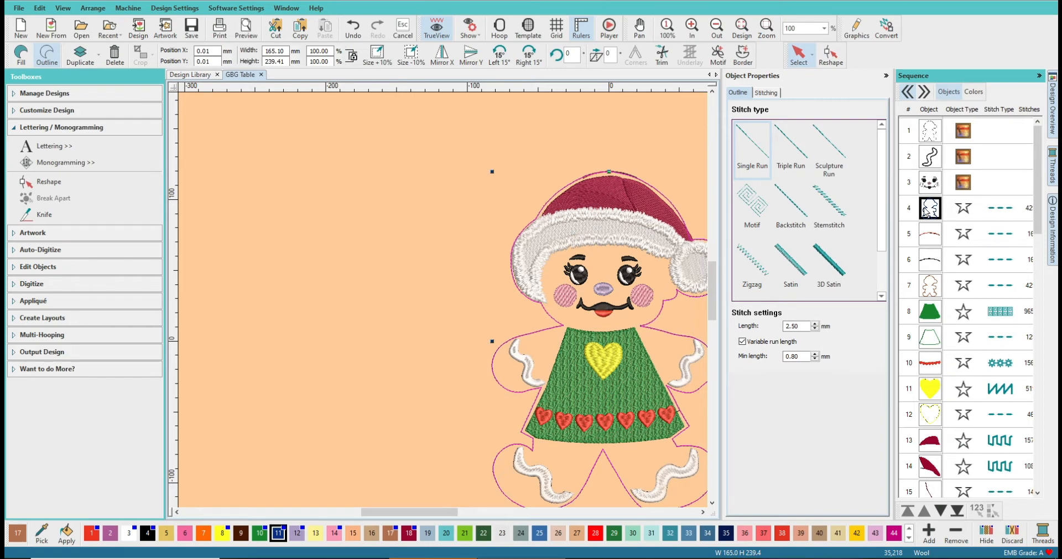
scroll(928, 250, down, 2)
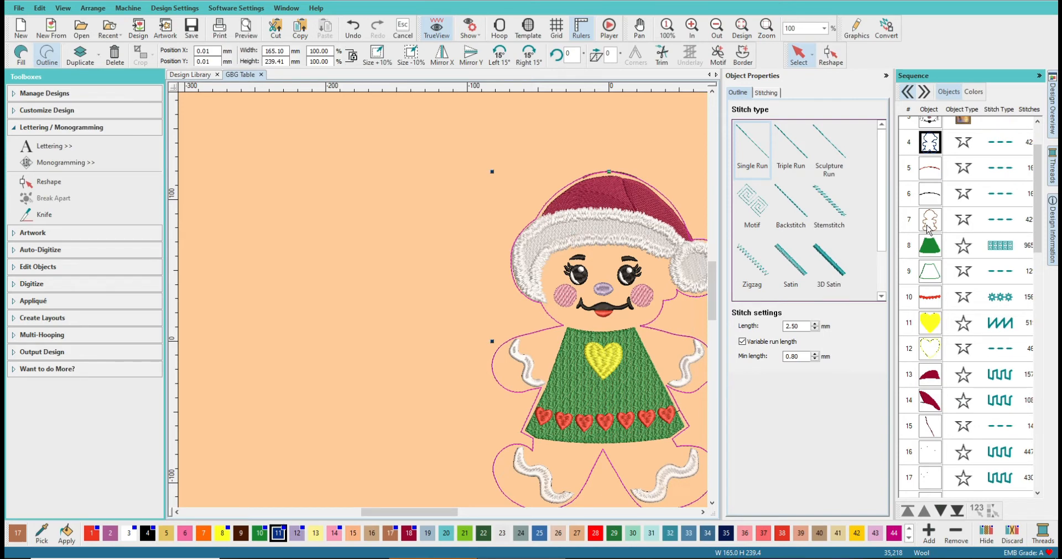
scroll(928, 227, down, 15)
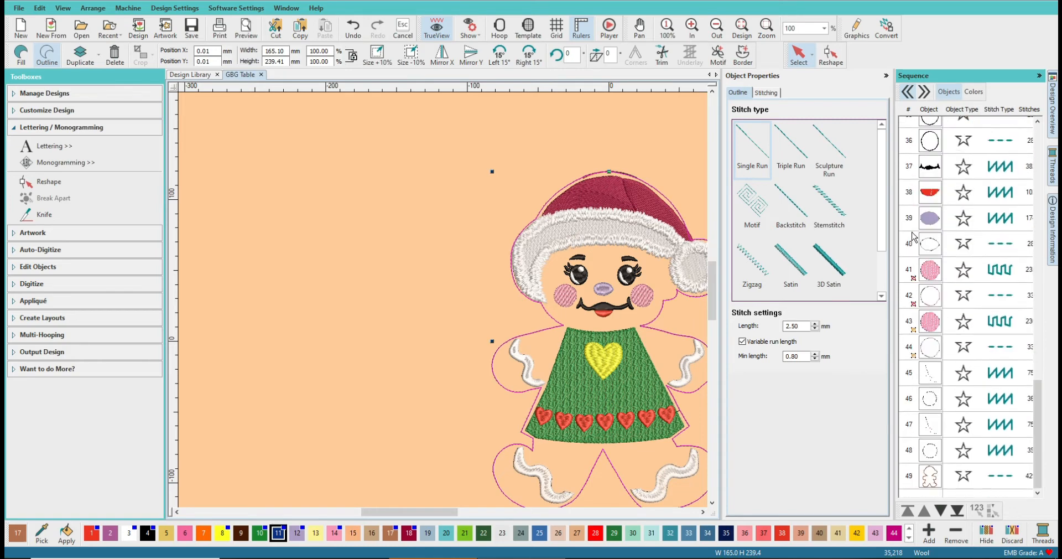
click(929, 477)
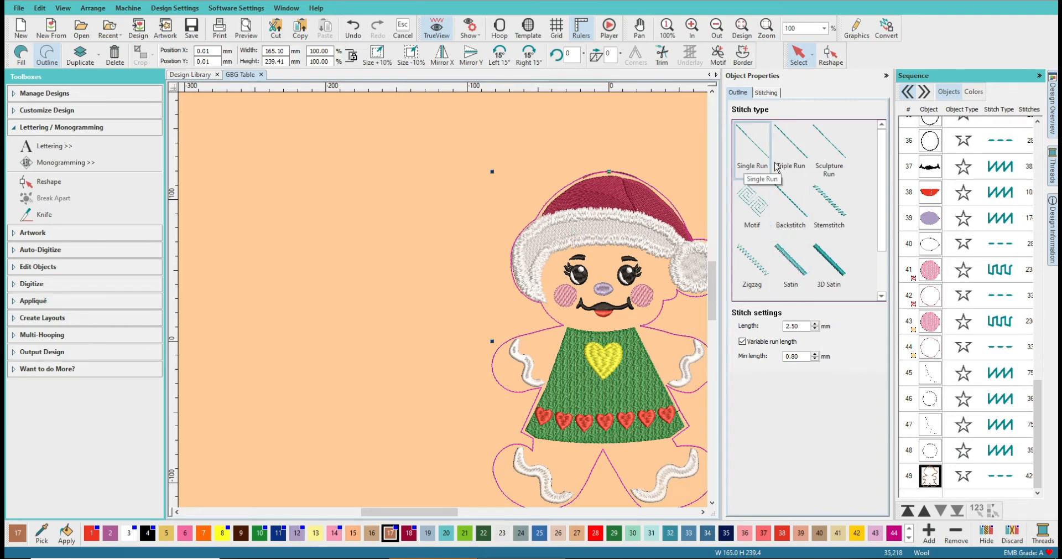
click(798, 152)
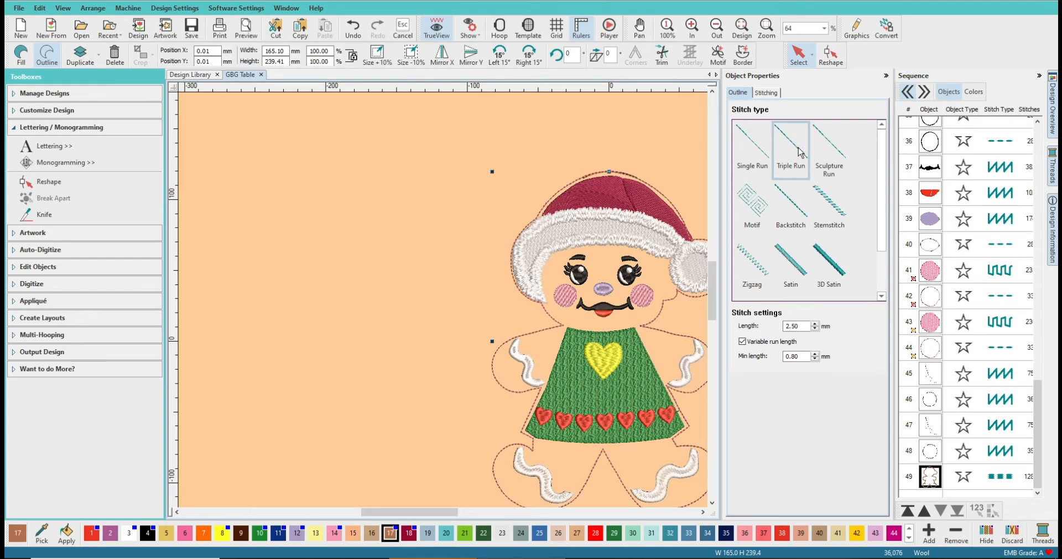
click(191, 27)
click(265, 253)
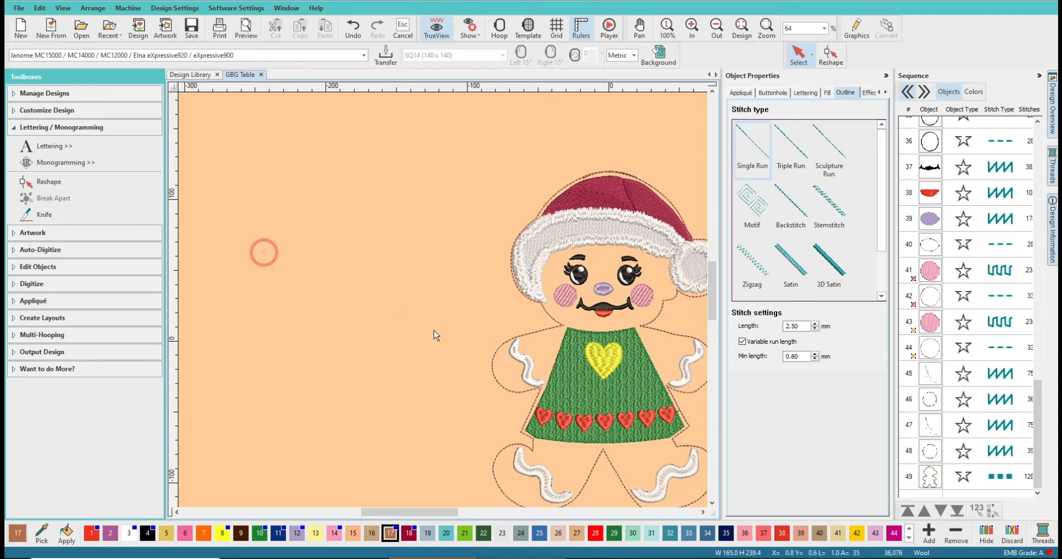
Duplicate the brown single-run body outline that stitches just before the green dress
drag(428, 512, 467, 518)
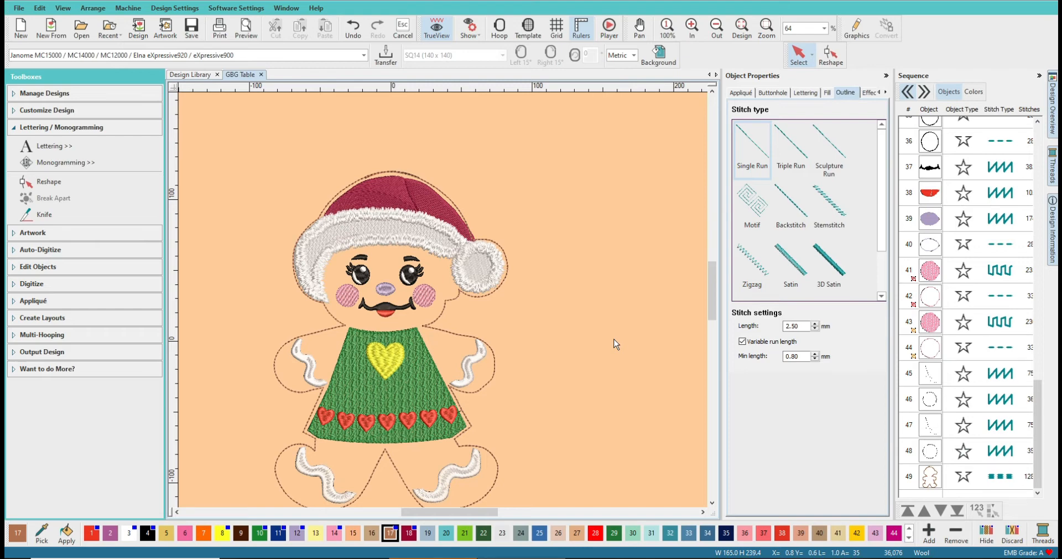
scroll(916, 284, up, 6)
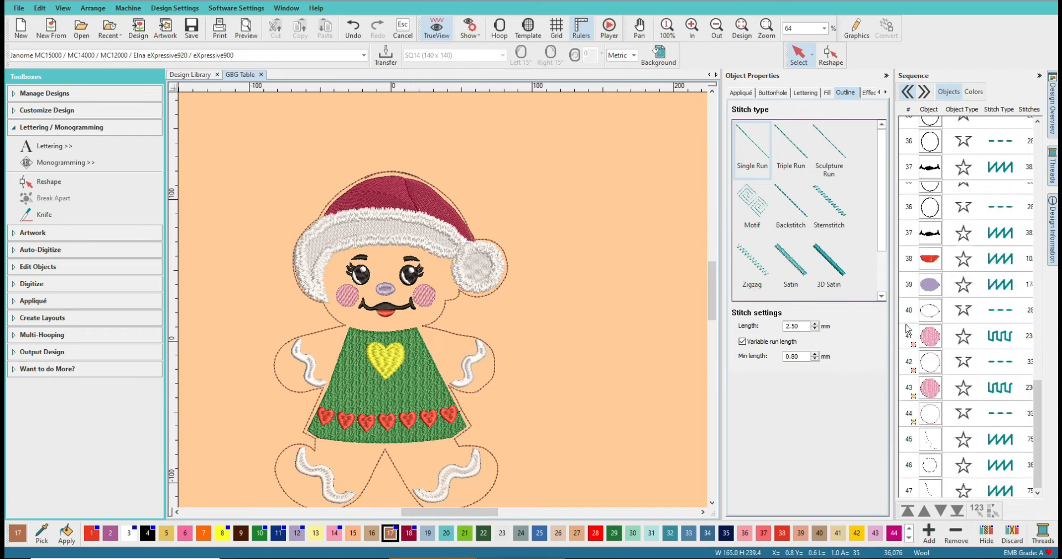
scroll(918, 279, up, 6)
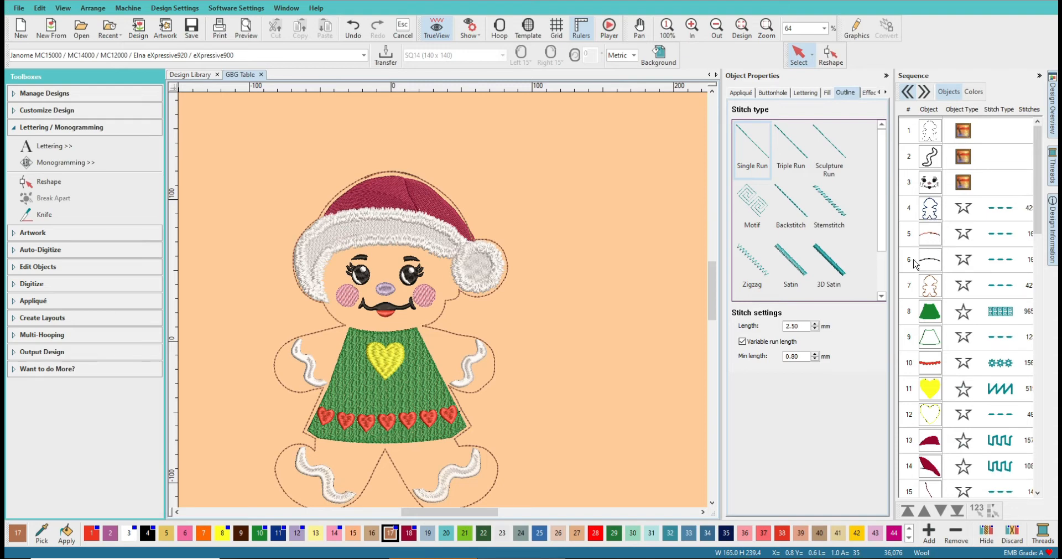
right_click(932, 285)
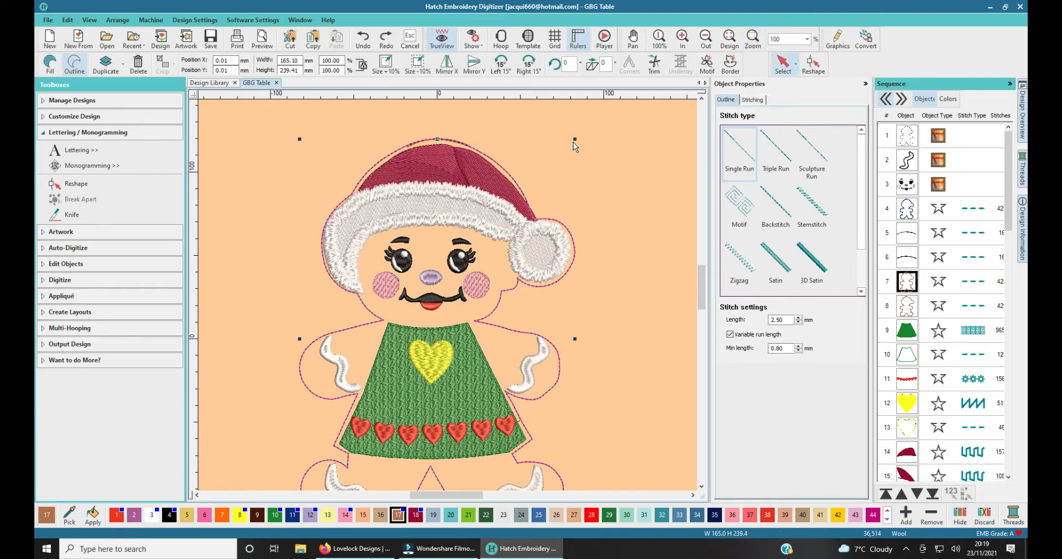
right_click(906, 285)
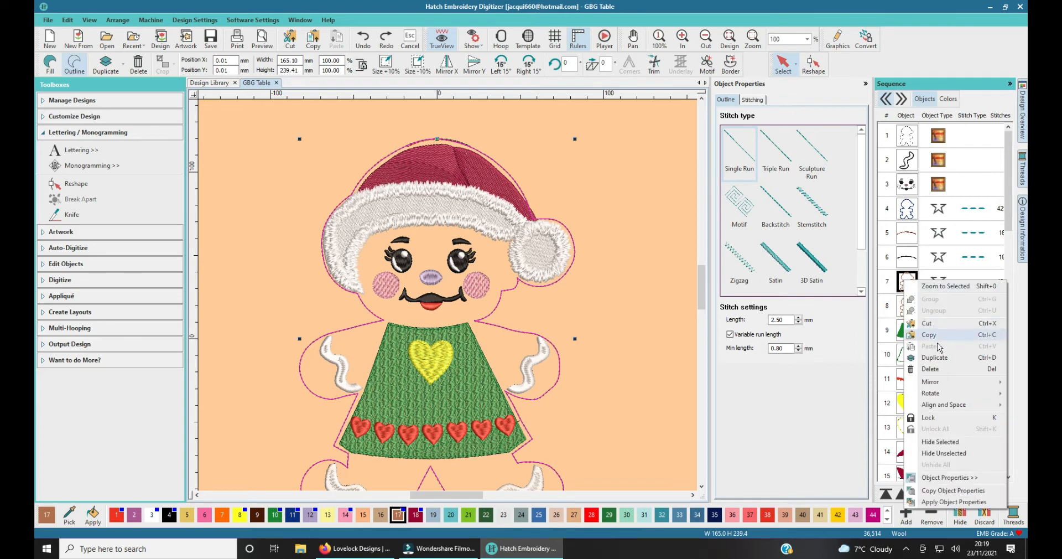
click(901, 285)
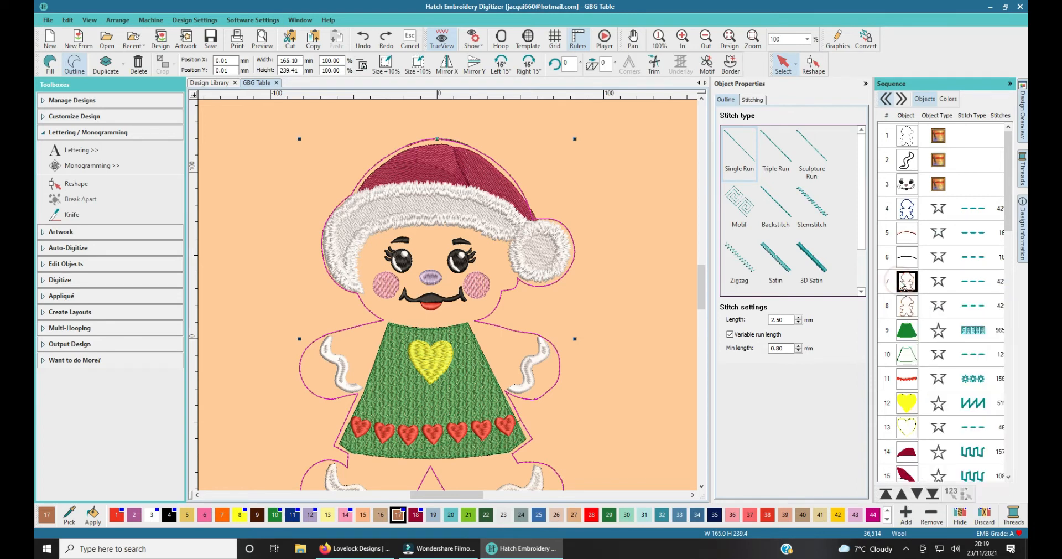
Create a single-run object outline and a 6 mm outward offset without holes from the duplicated body outline, and undo them
click(907, 308)
click(908, 281)
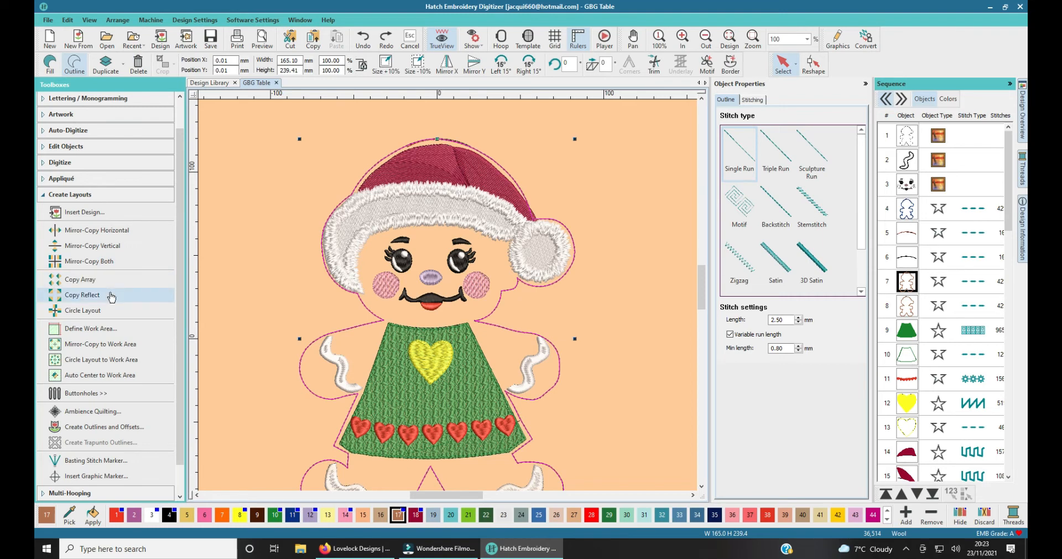
click(84, 428)
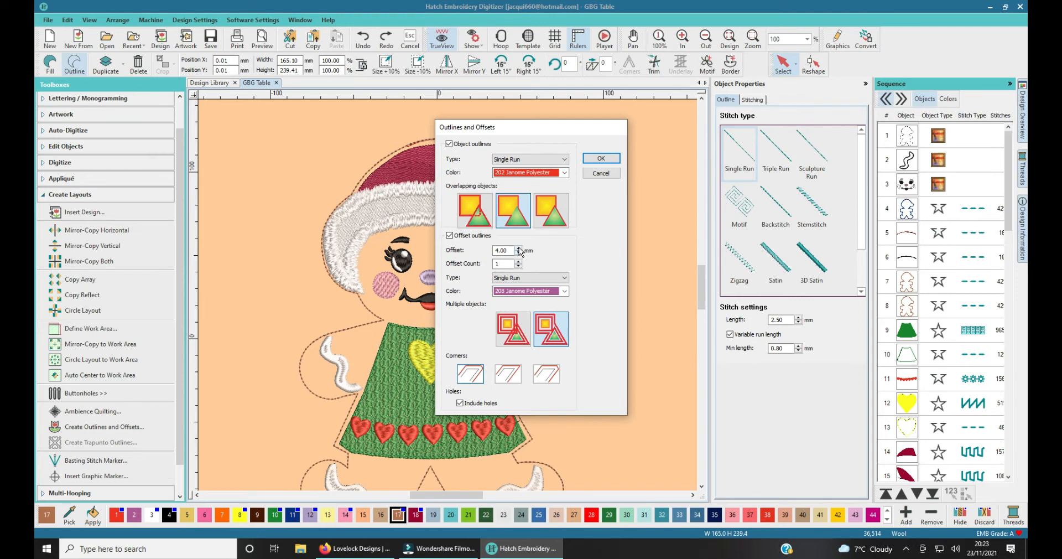
click(518, 248)
click(518, 247)
click(518, 248)
click(518, 249)
click(518, 248)
click(518, 249)
click(518, 248)
click(518, 248)
click(518, 248)
click(518, 248)
click(518, 248)
click(518, 248)
click(519, 248)
click(507, 250)
drag(508, 250, 486, 250)
text(6)
click(470, 405)
click(600, 159)
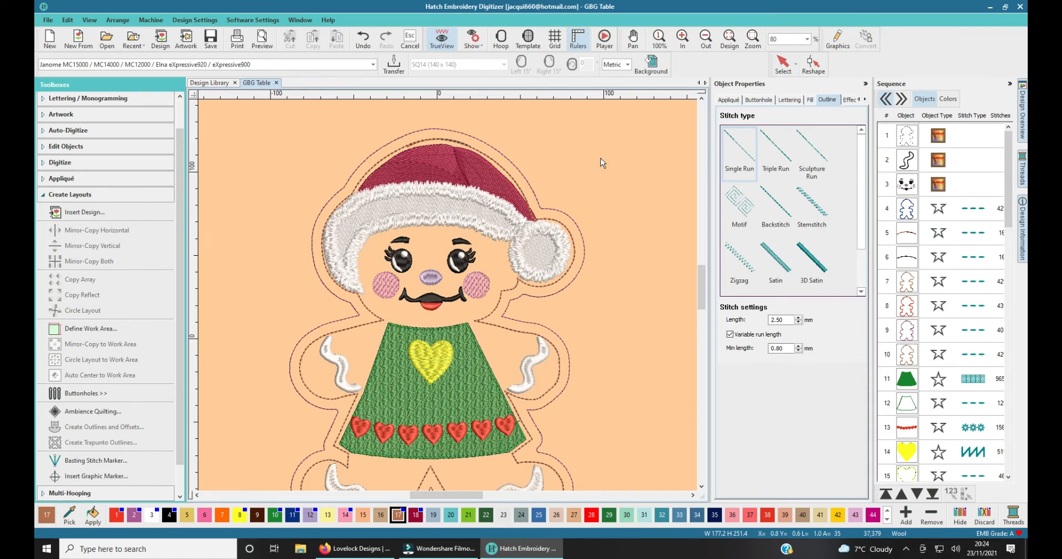
click(363, 43)
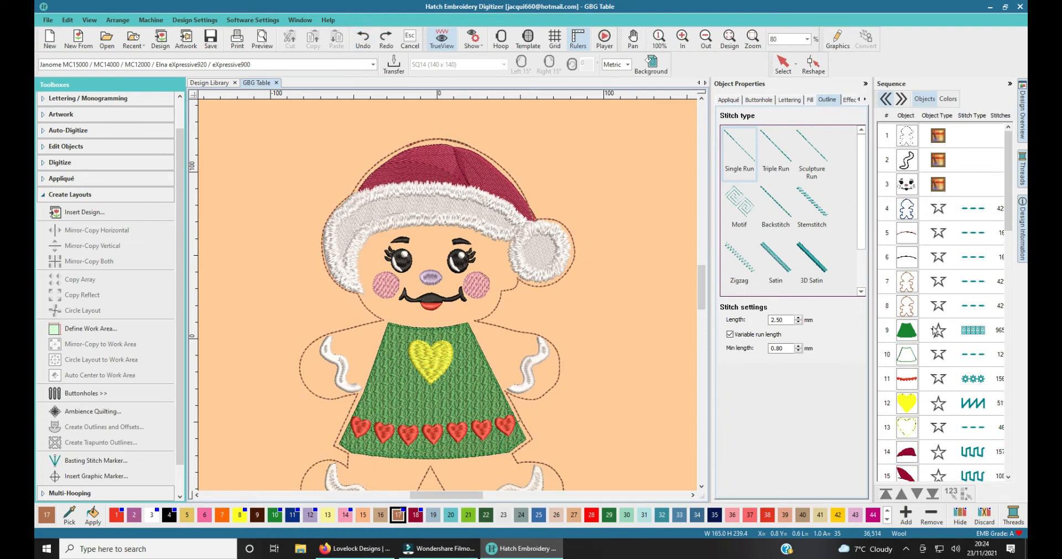
Create a single-run object outline and an offset outline 6 mm inward from the duplicated brown body outline, without holes
scroll(934, 331, down, 3)
scroll(913, 365, up, 3)
click(906, 282)
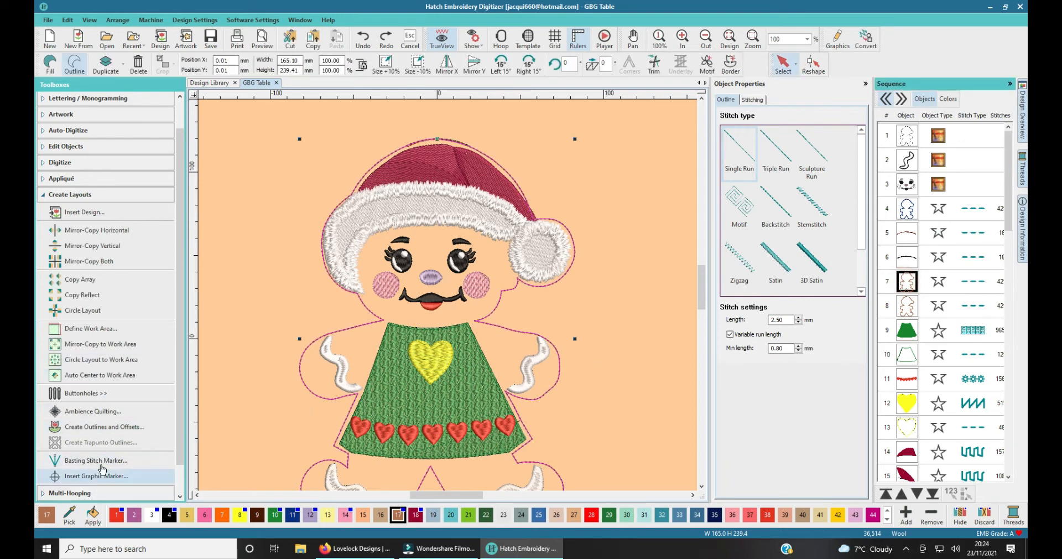
click(118, 427)
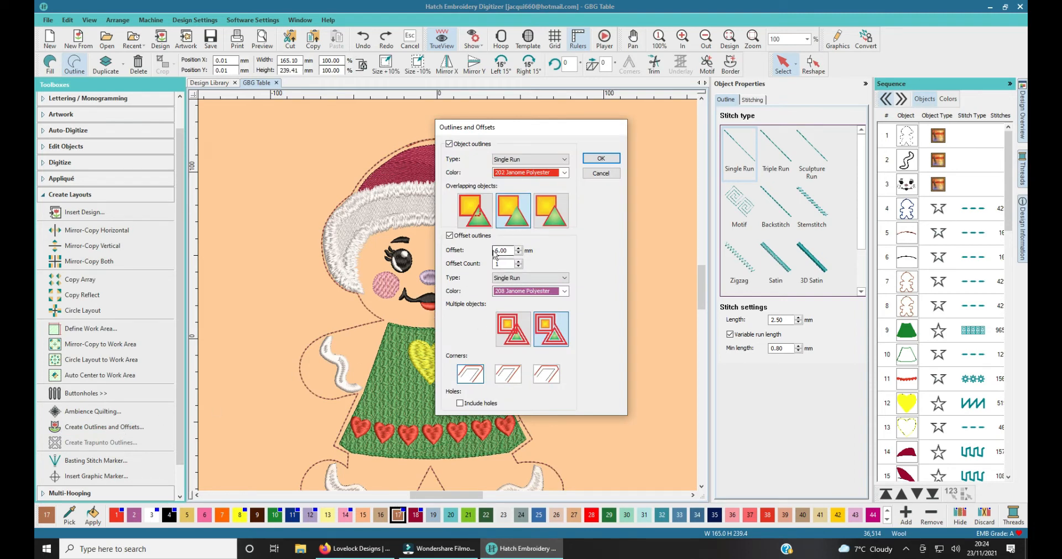
click(495, 251)
text(1)
click(612, 158)
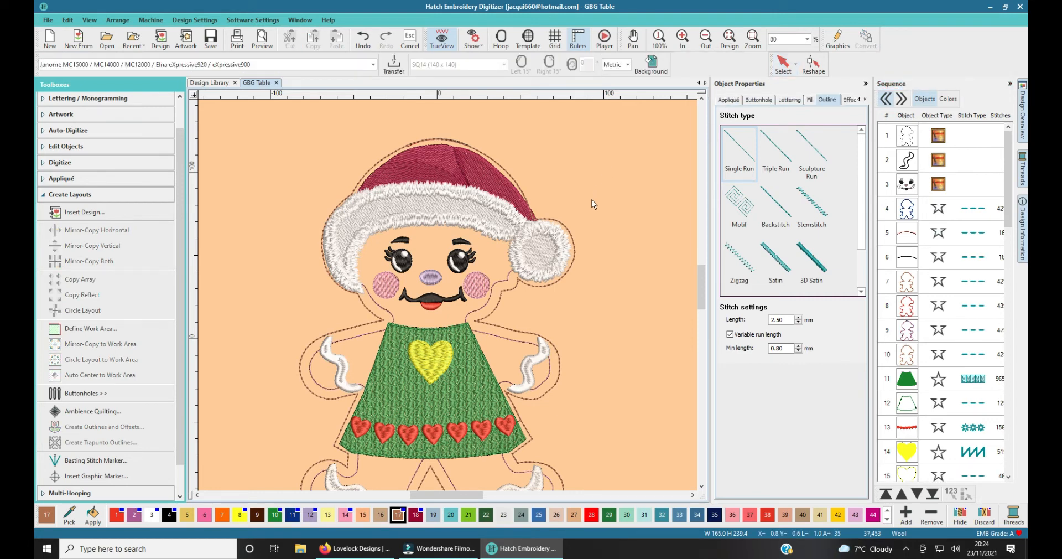
Delete the brown single-run body outline directly before the new red outline in the stitch sequence
scroll(586, 270, down, 1)
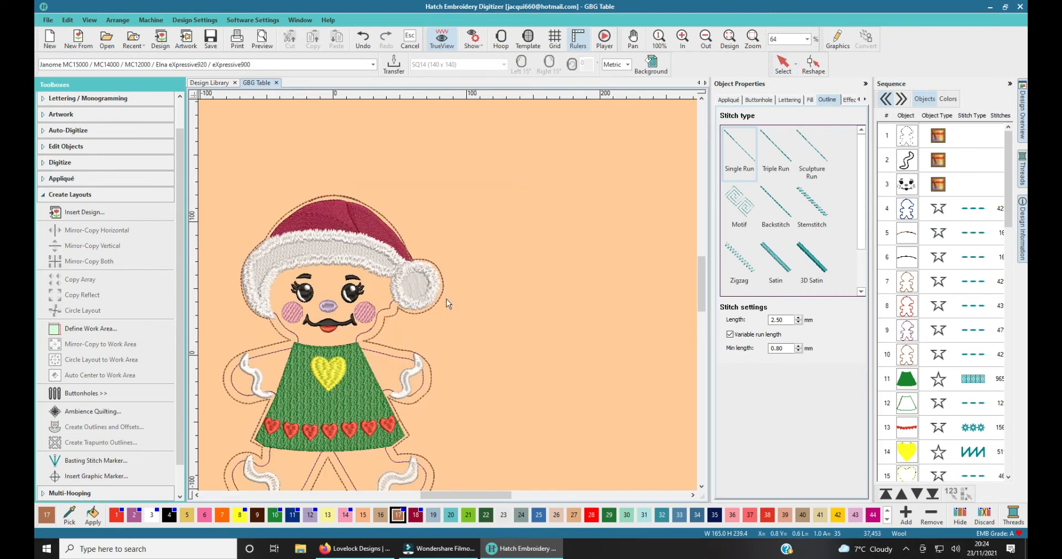
scroll(448, 296, up, 2)
scroll(448, 299, up, 1)
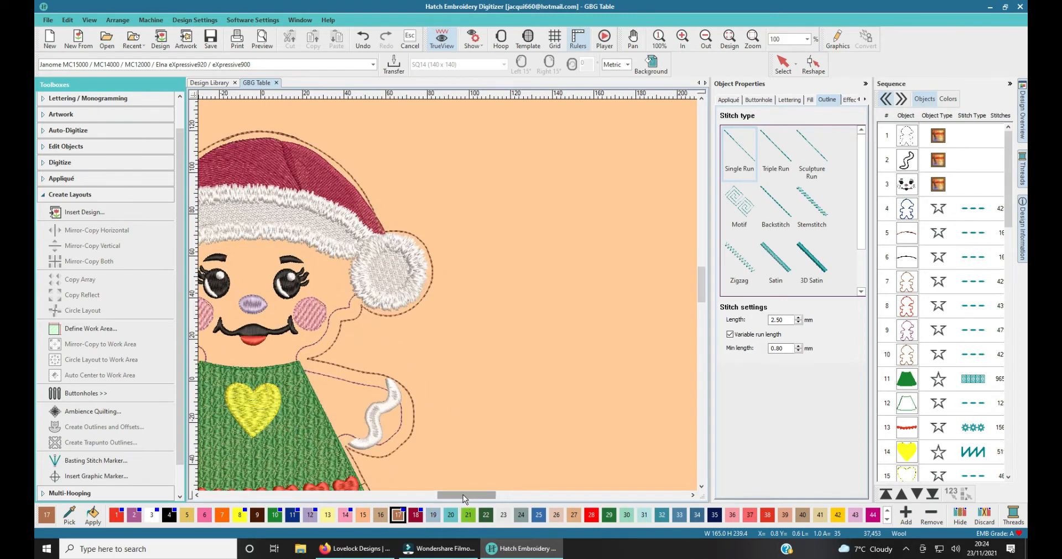
drag(463, 494, 430, 494)
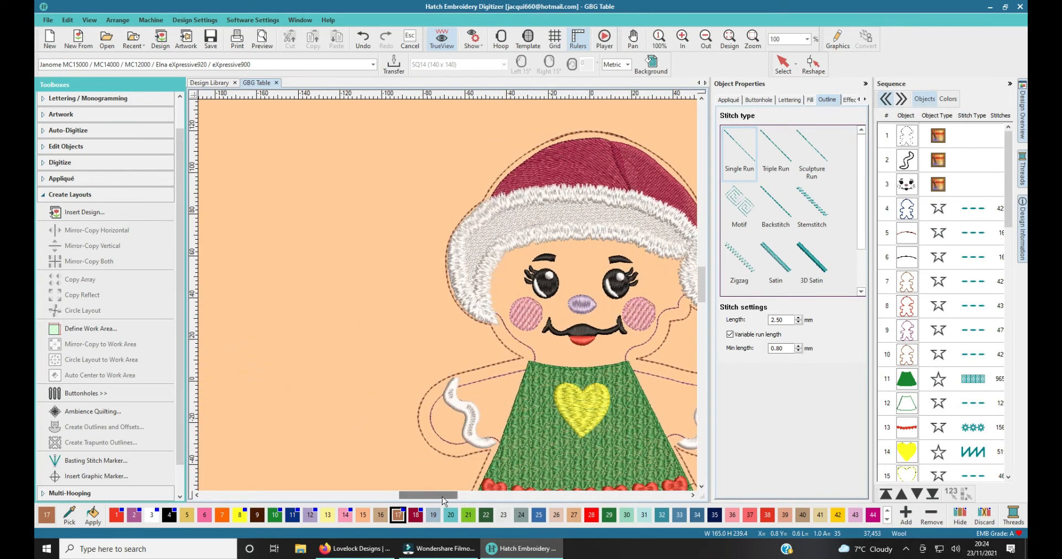
click(907, 288)
right_click(907, 287)
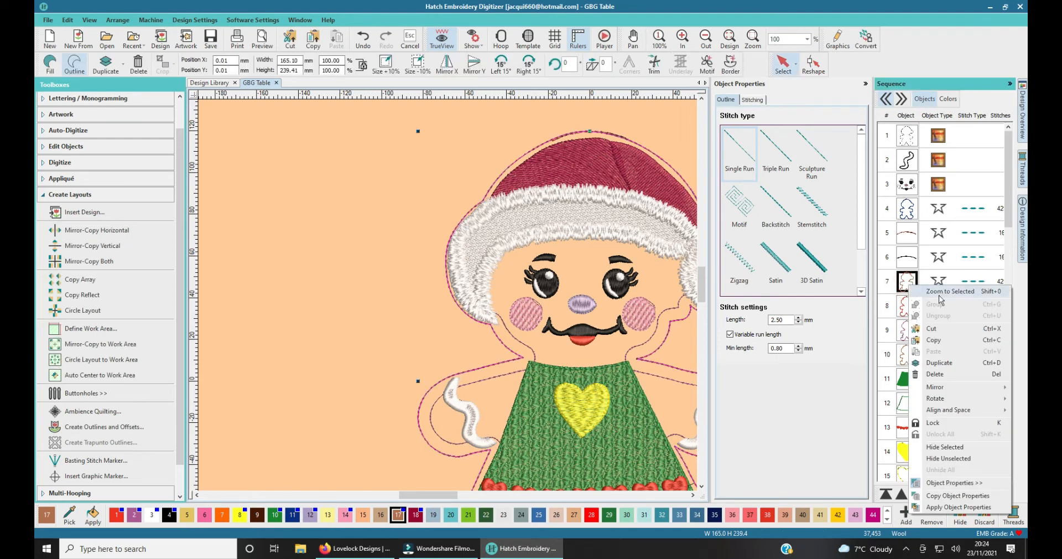
click(934, 374)
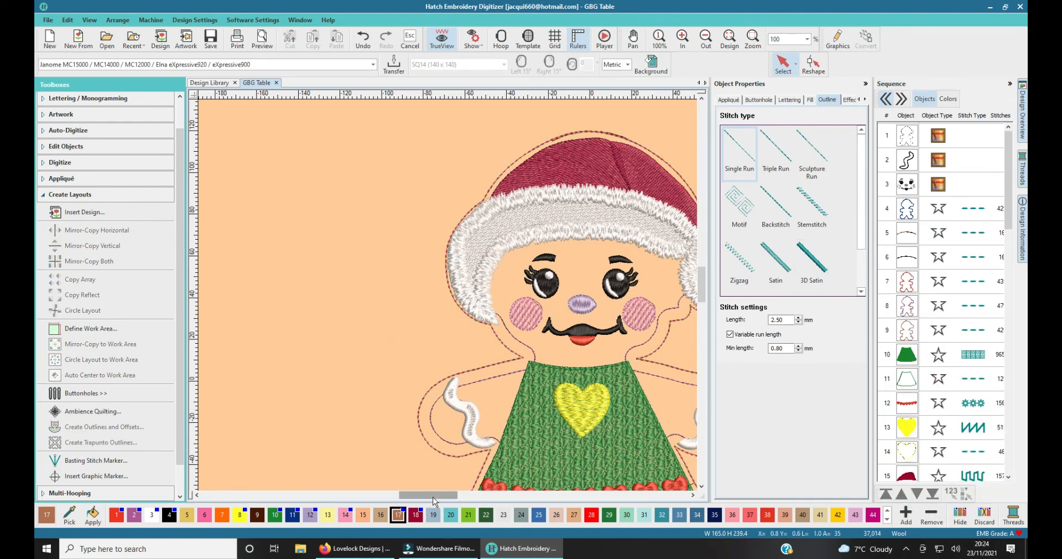
drag(432, 496, 464, 496)
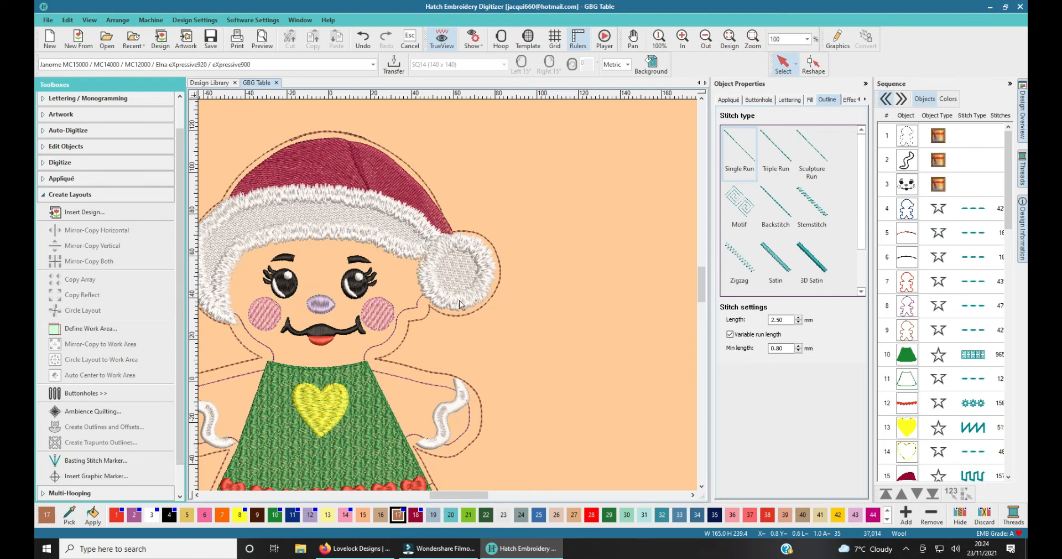
Compare the three single-run body outlines that stitch directly before the green dress to find out which ones overlap
scroll(325, 475, down, 1)
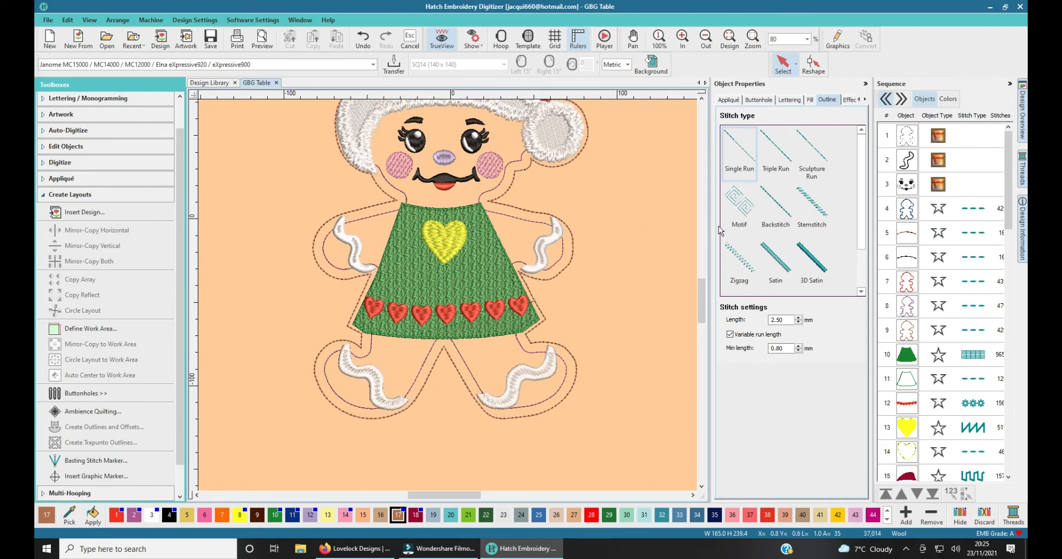
click(730, 334)
click(911, 311)
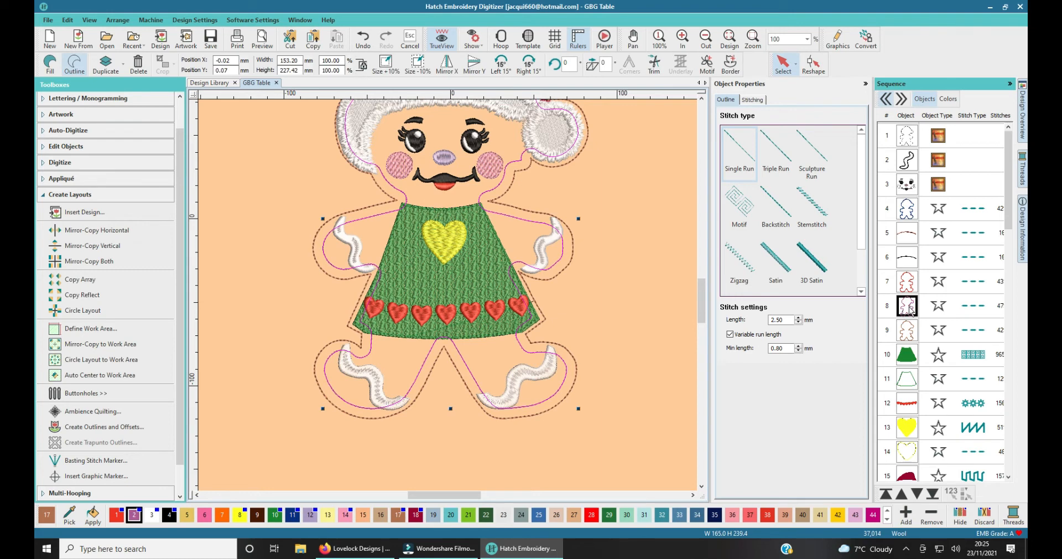
click(911, 331)
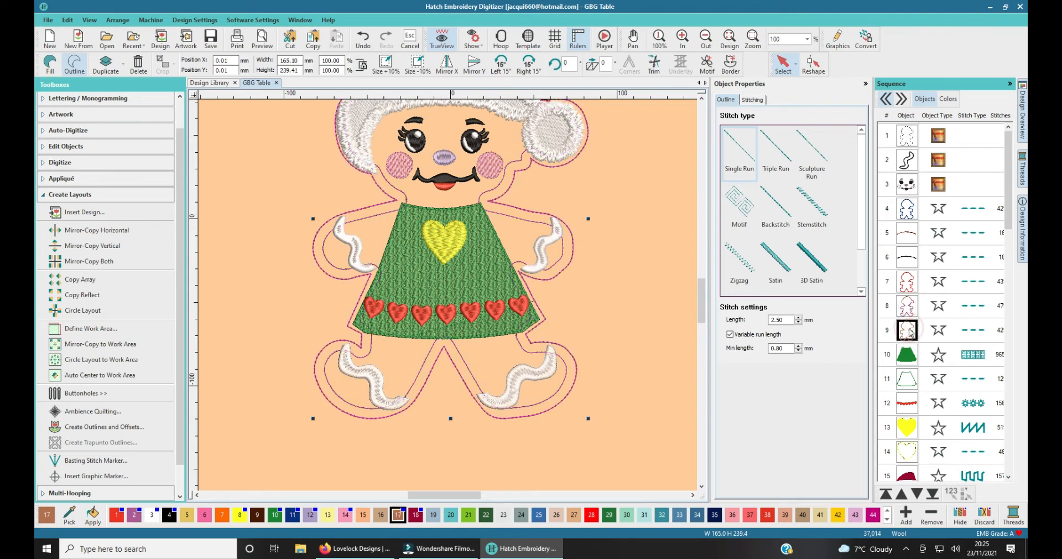
click(906, 308)
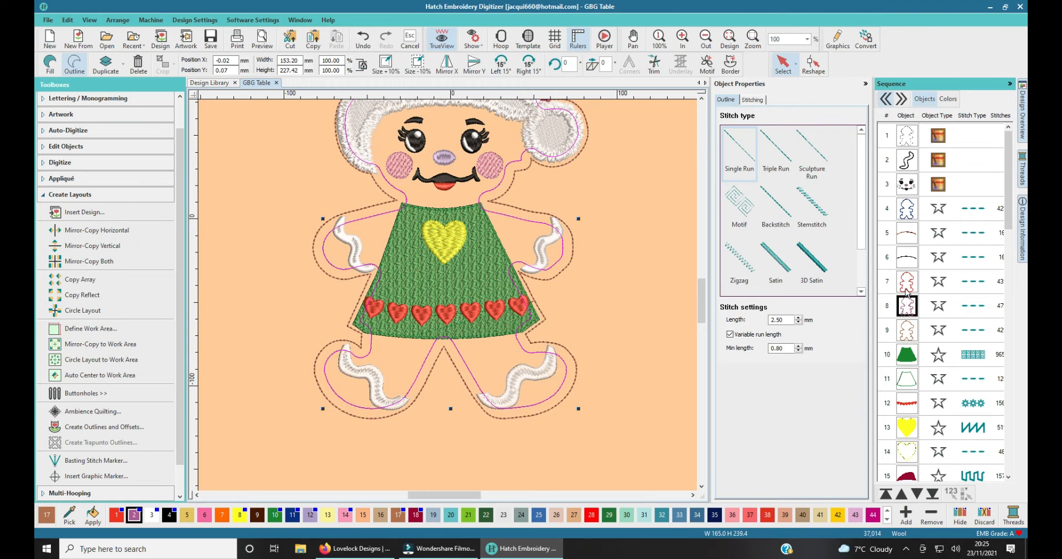
click(906, 286)
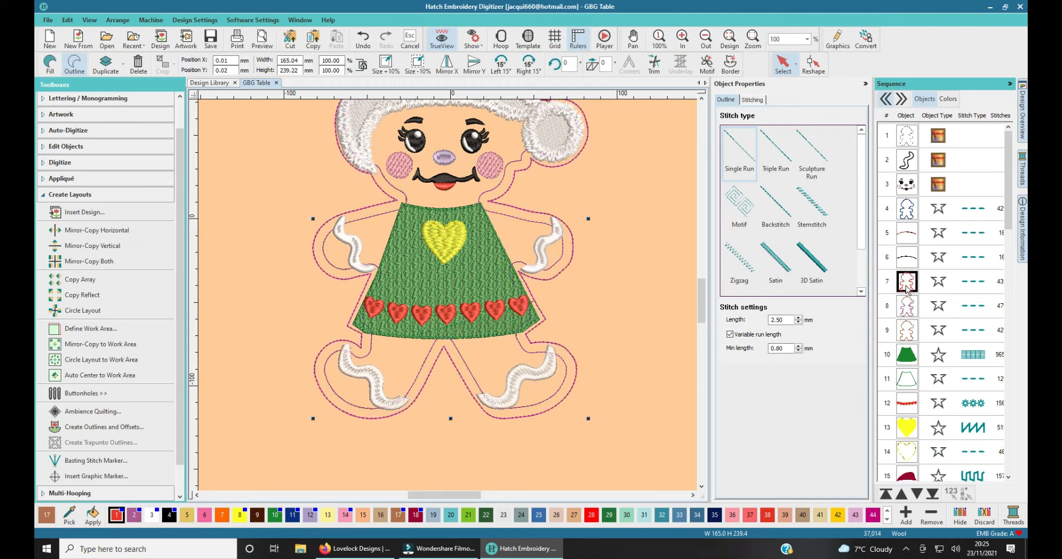
click(906, 285)
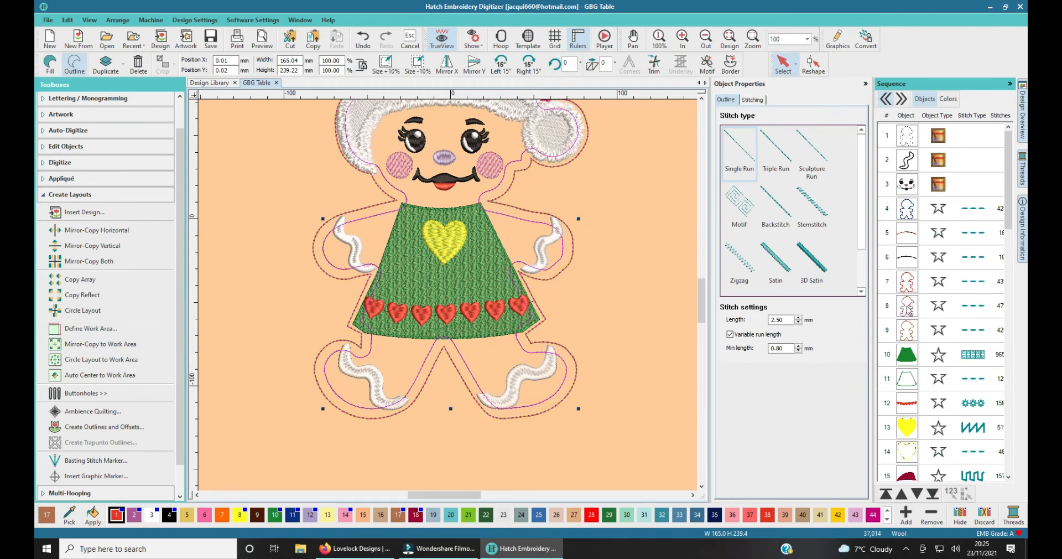
click(907, 310)
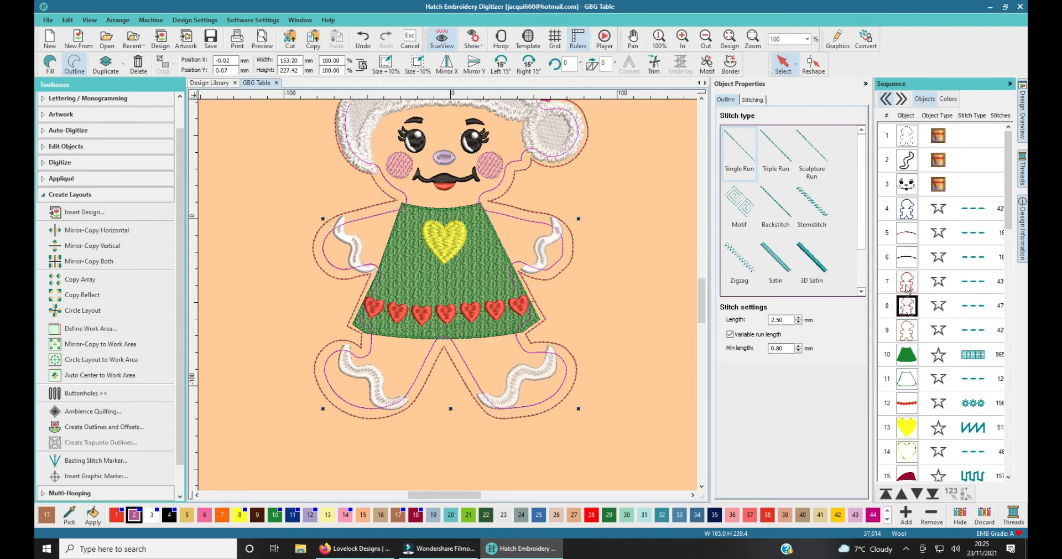
click(907, 286)
click(910, 309)
Delete the red full-size single-run body outline directly before the inner offset outline in the stitch sequence
click(907, 287)
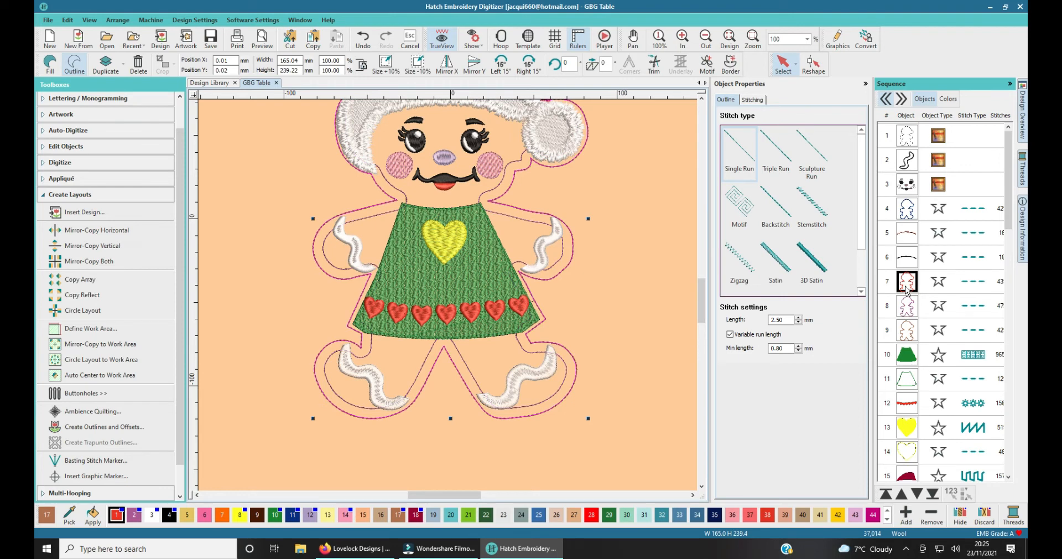
right_click(905, 286)
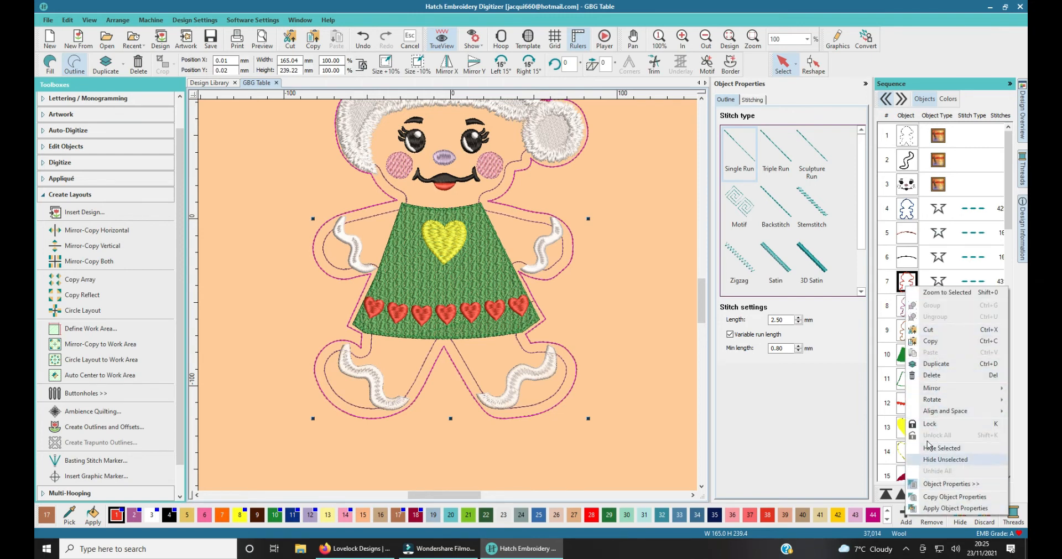
click(929, 375)
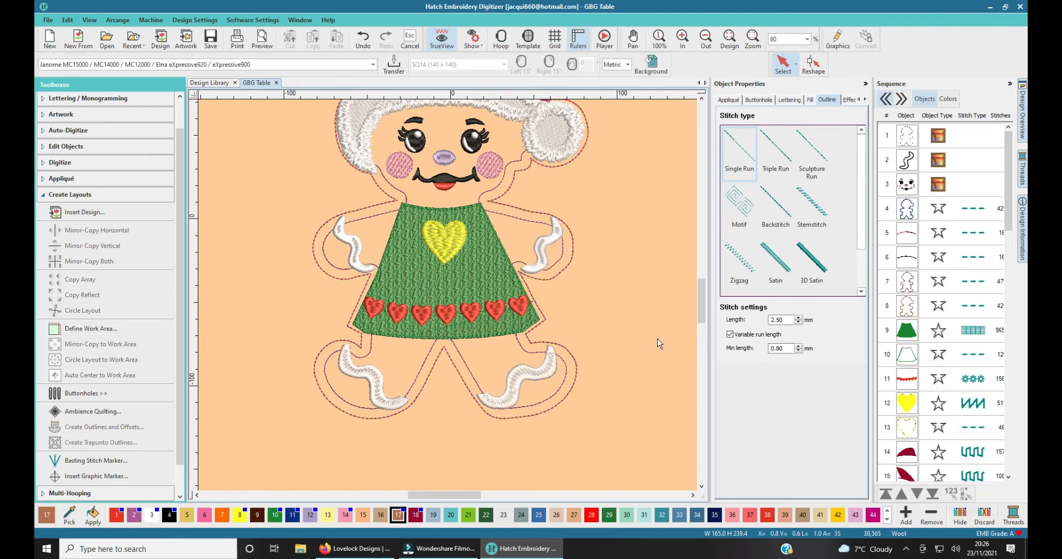
Check the inner offset outline and the brown outer body outline against the whole gingerbread girl, and save the design
click(910, 285)
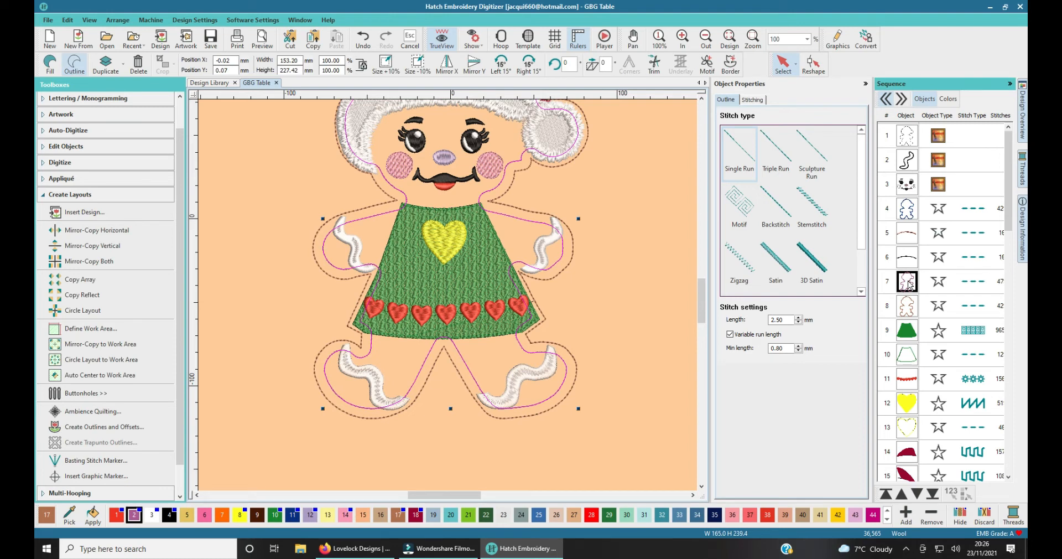
click(902, 305)
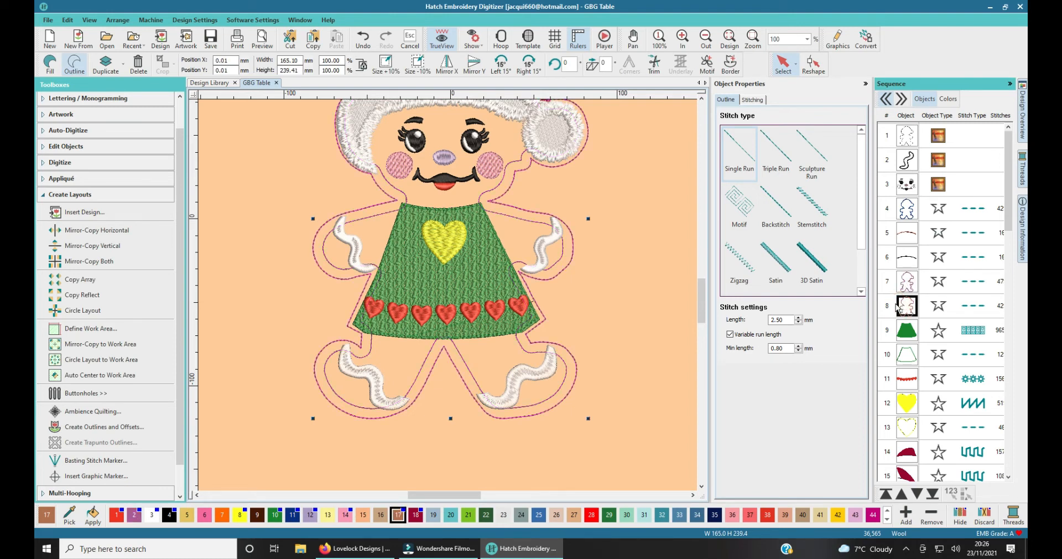
scroll(893, 304, down, 7)
scroll(891, 302, up, 7)
click(631, 216)
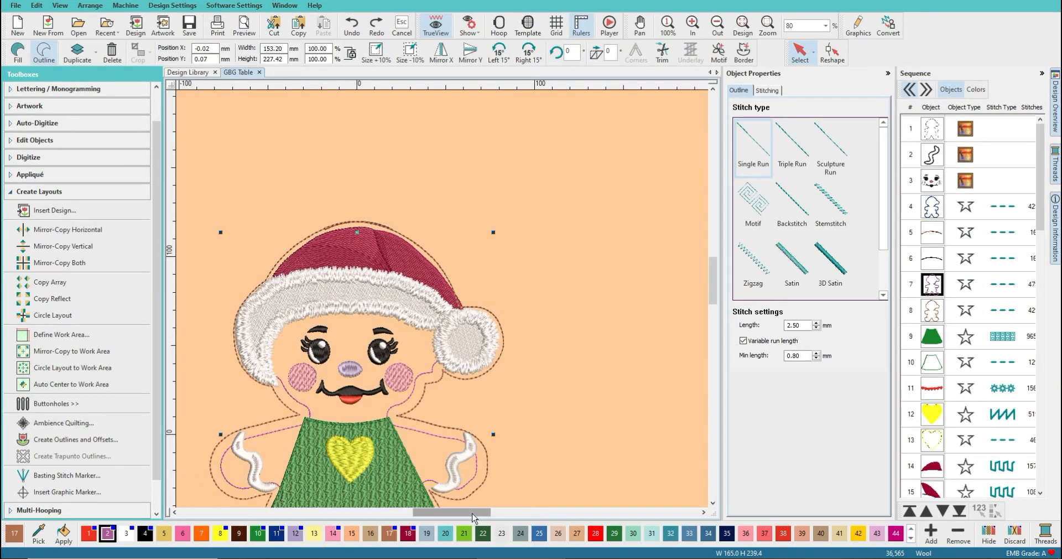
drag(473, 514, 444, 512)
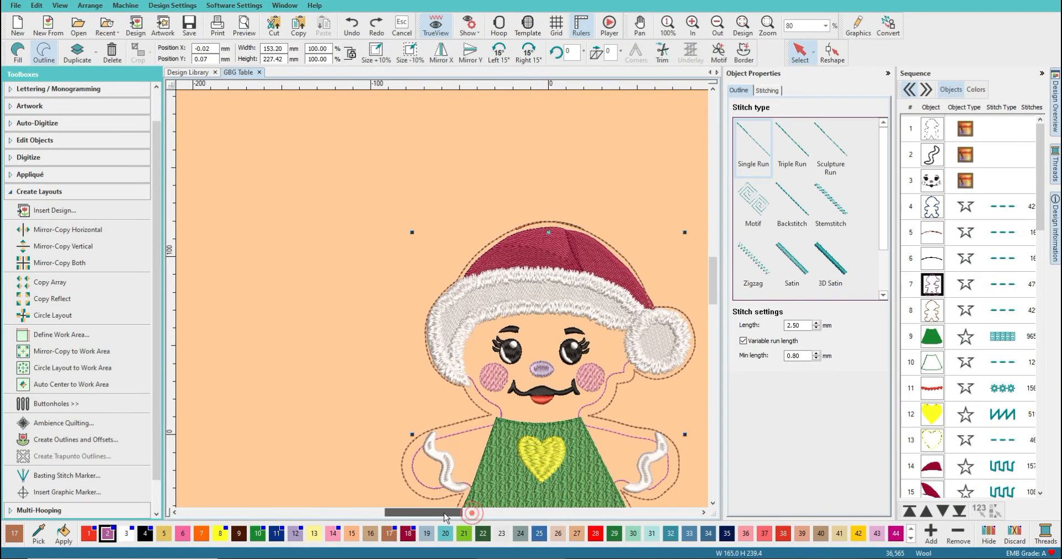
scroll(466, 432, down, 2)
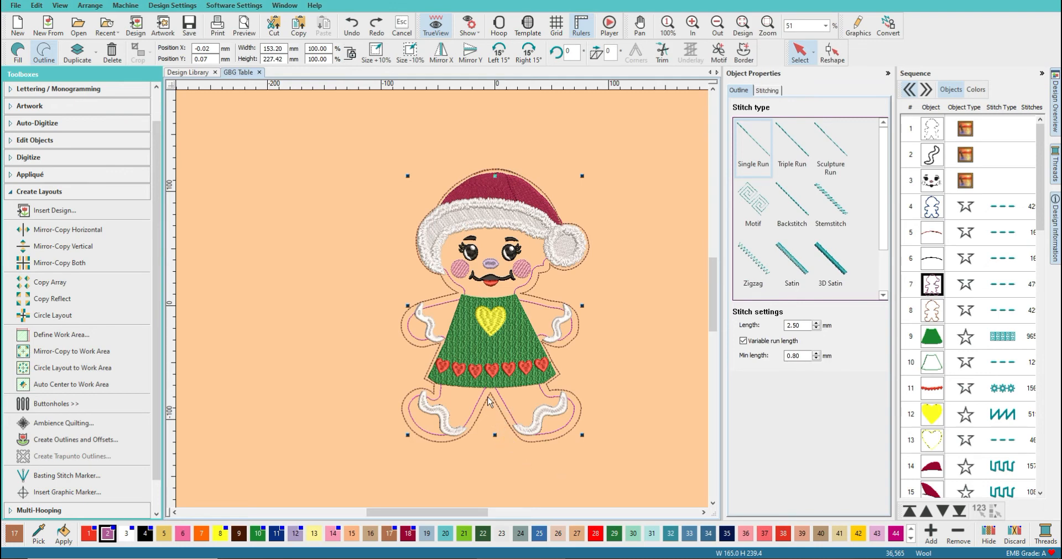
click(628, 313)
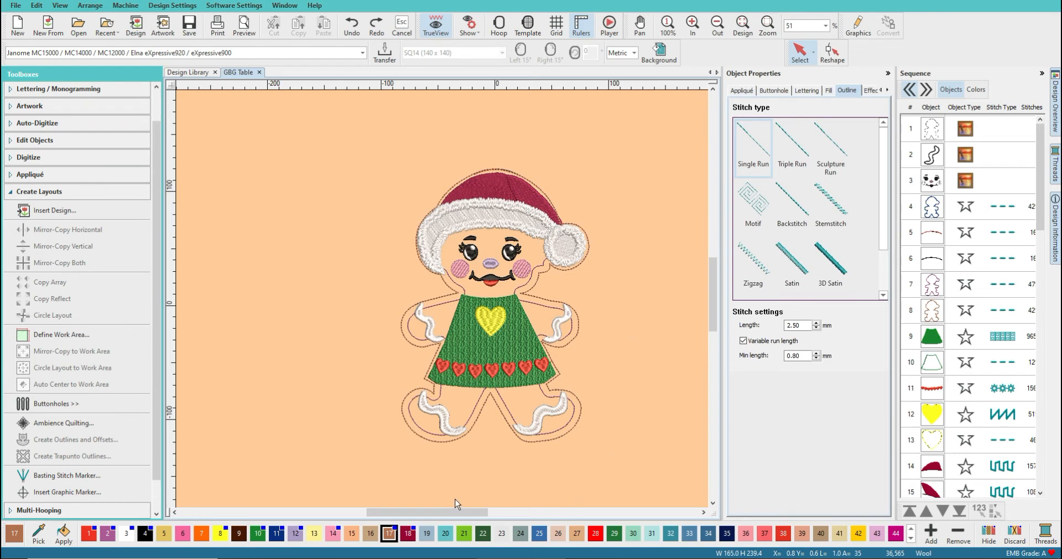
drag(443, 513, 462, 515)
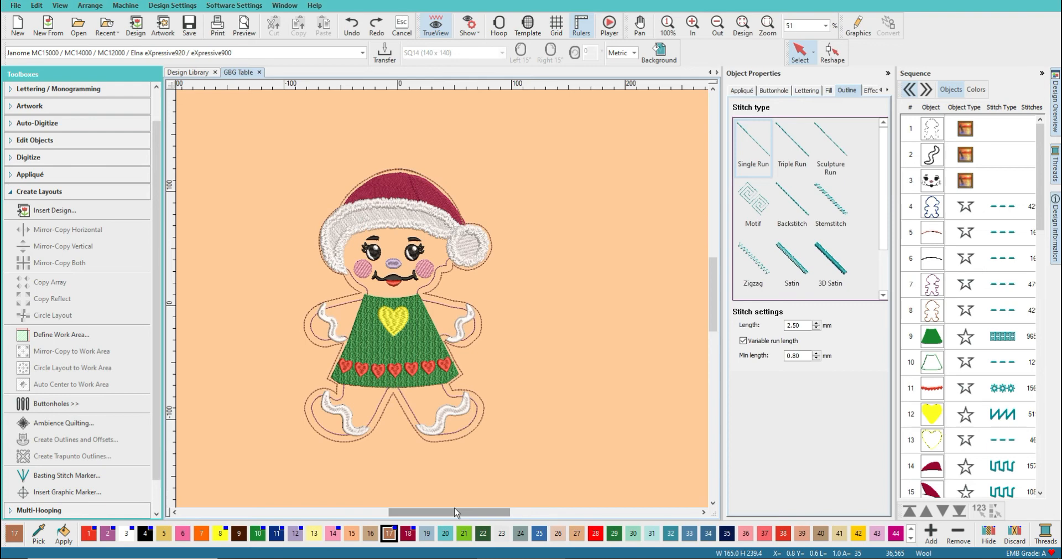
click(189, 26)
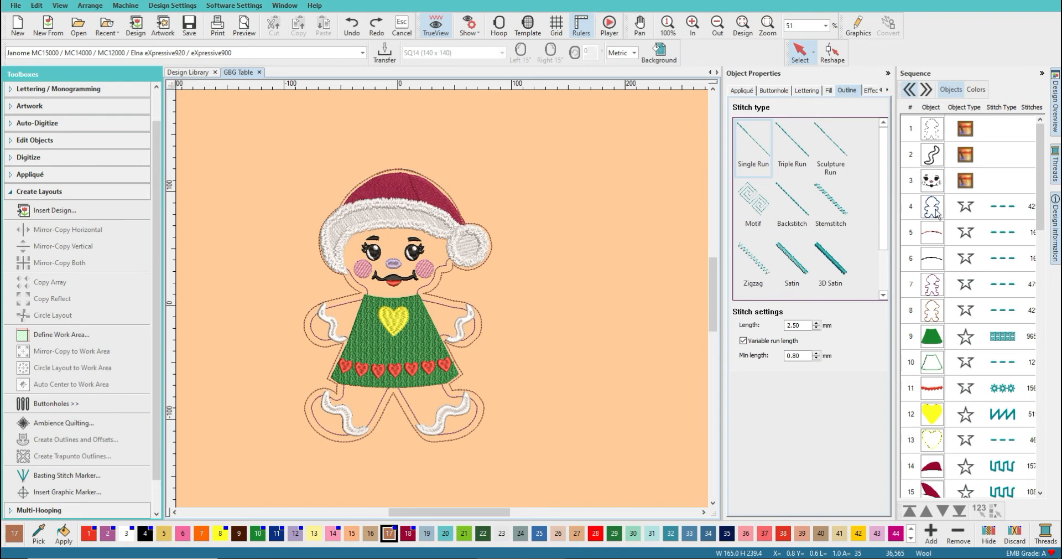
Copy the brown single-run body outline directly before the green dress into a new blank design and mirror it horizontally
click(934, 320)
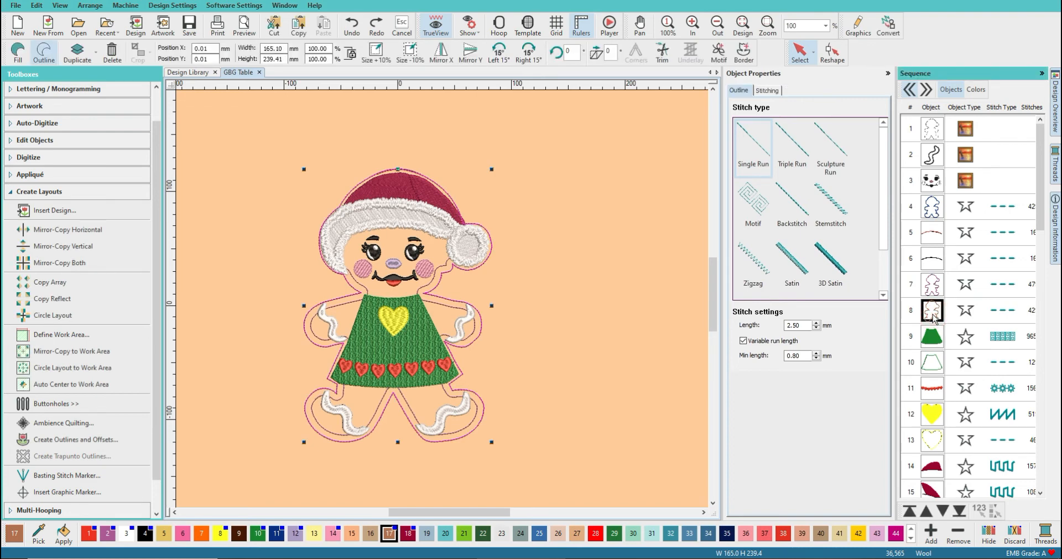
right_click(934, 316)
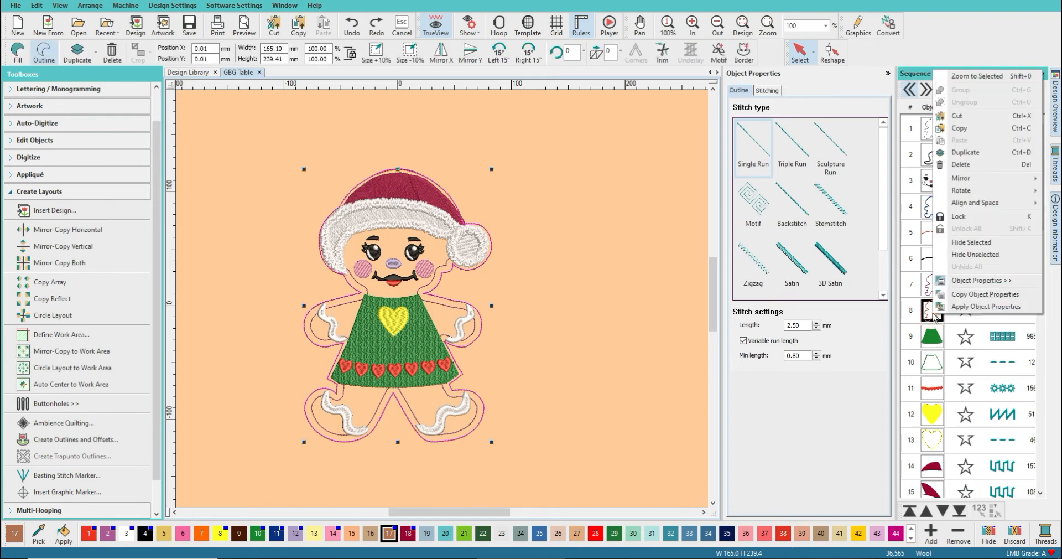
click(995, 128)
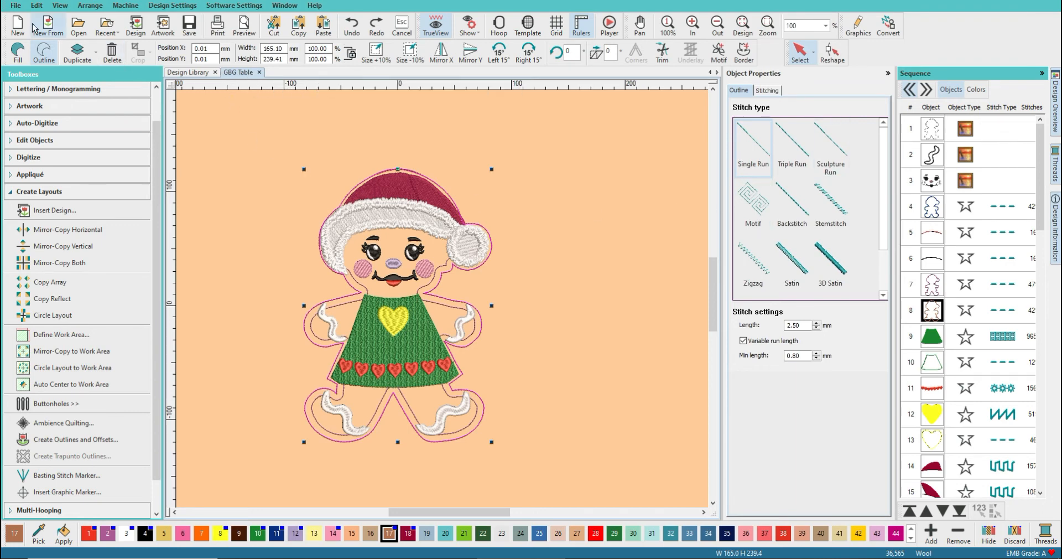
click(15, 27)
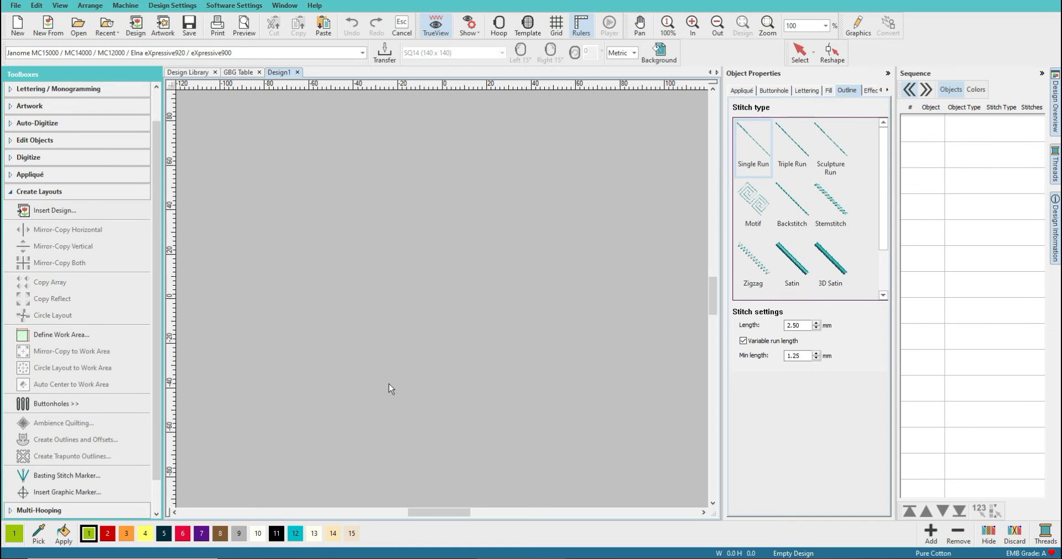
right_click(407, 221)
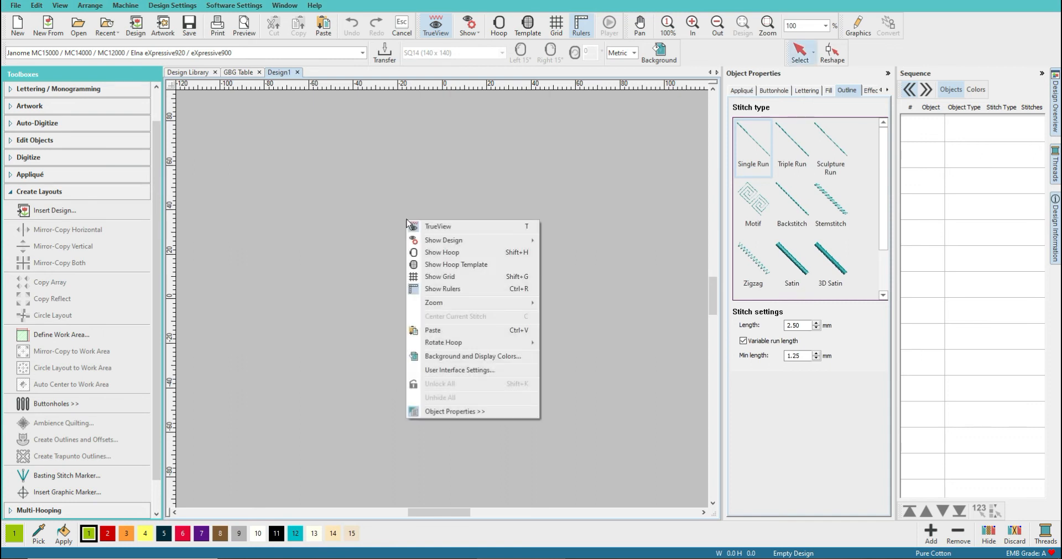
click(447, 331)
scroll(609, 336, down, 3)
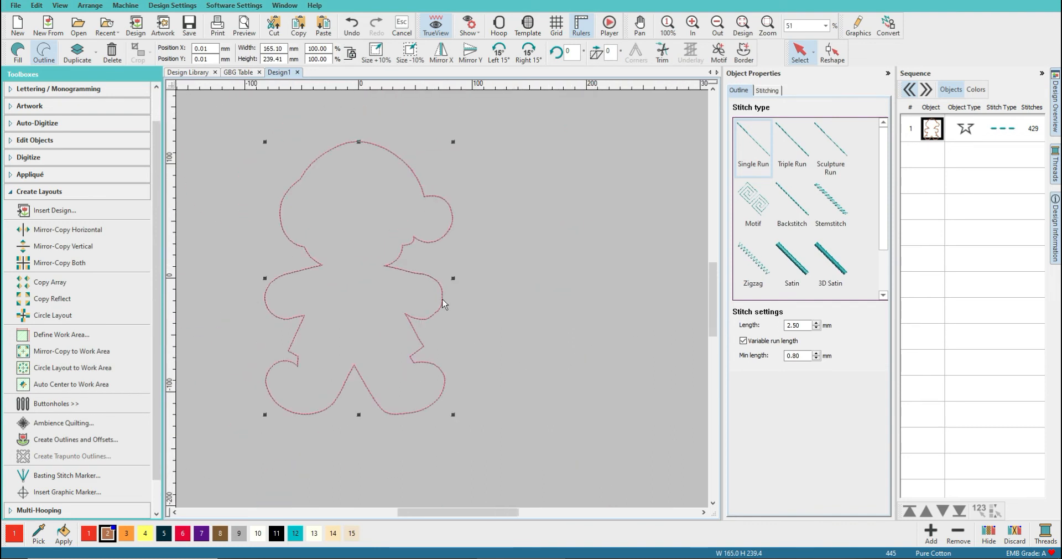
drag(449, 512, 420, 511)
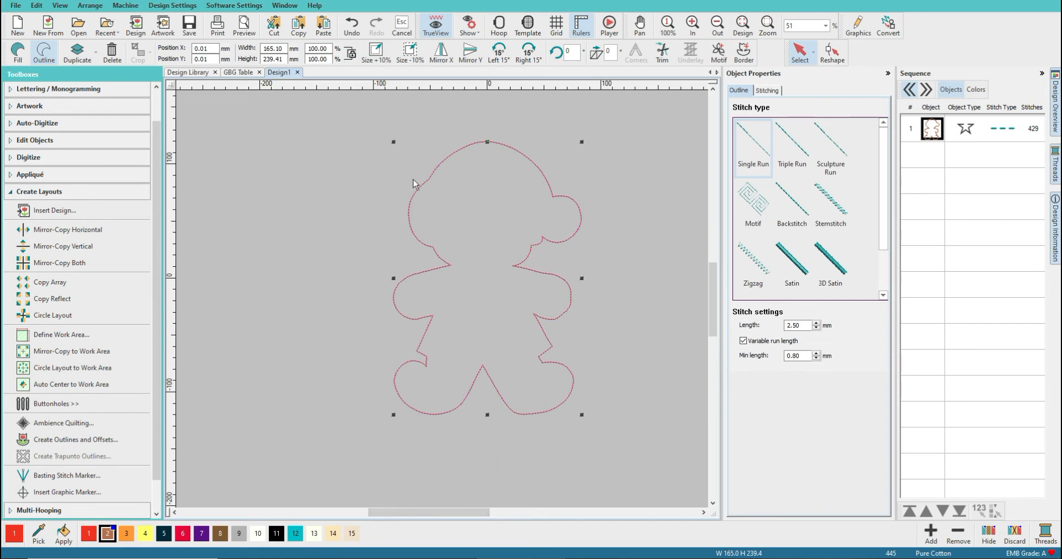
click(441, 54)
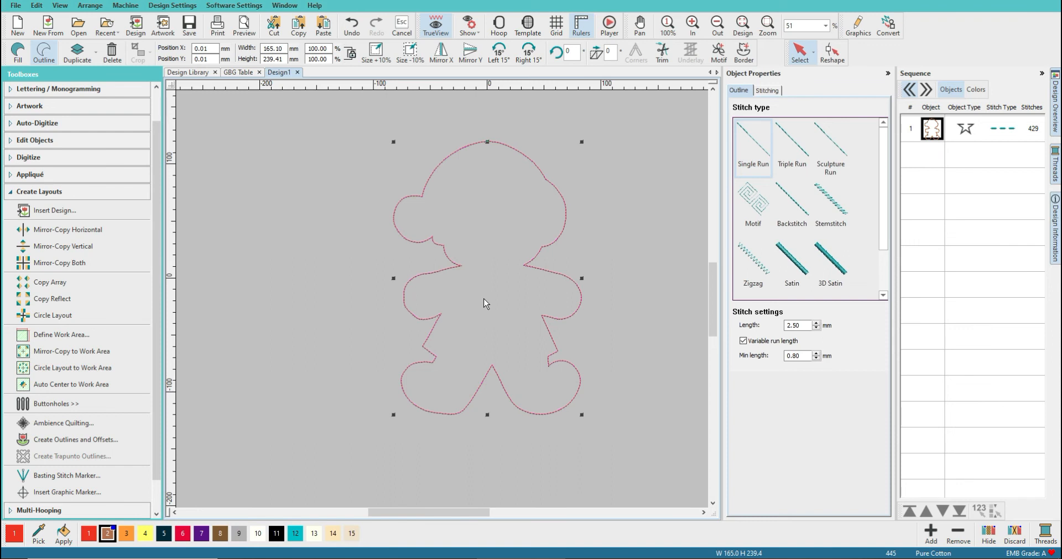
Save the mirrored outline design as GBG Table Back in the Gingerbread folder
click(187, 26)
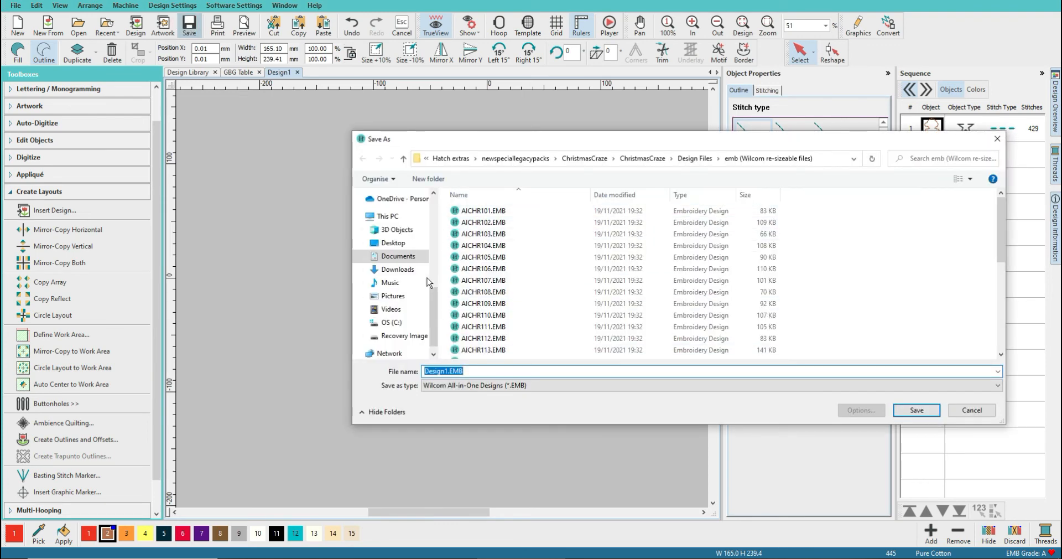
drag(434, 308, 418, 209)
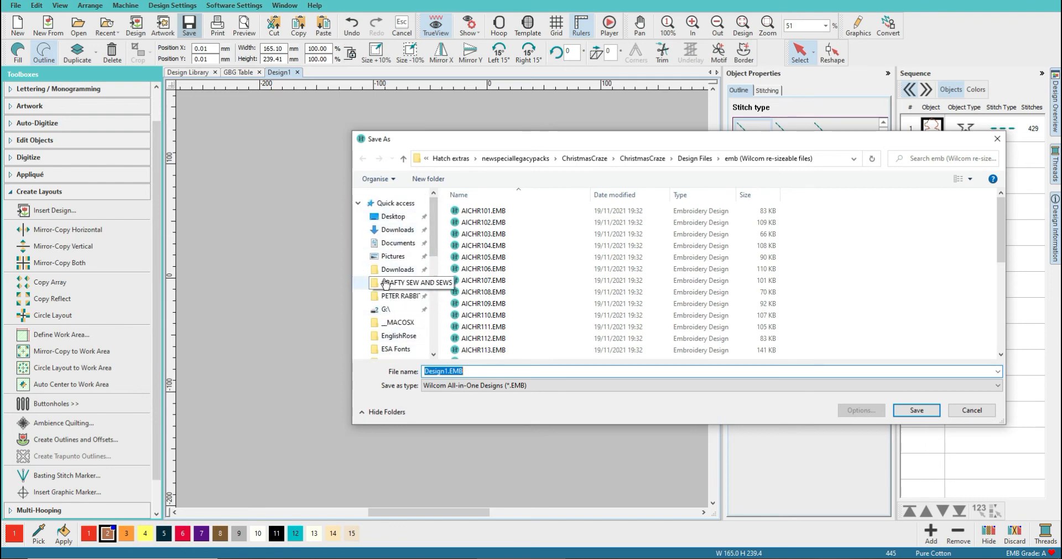
scroll(390, 293, down, 1)
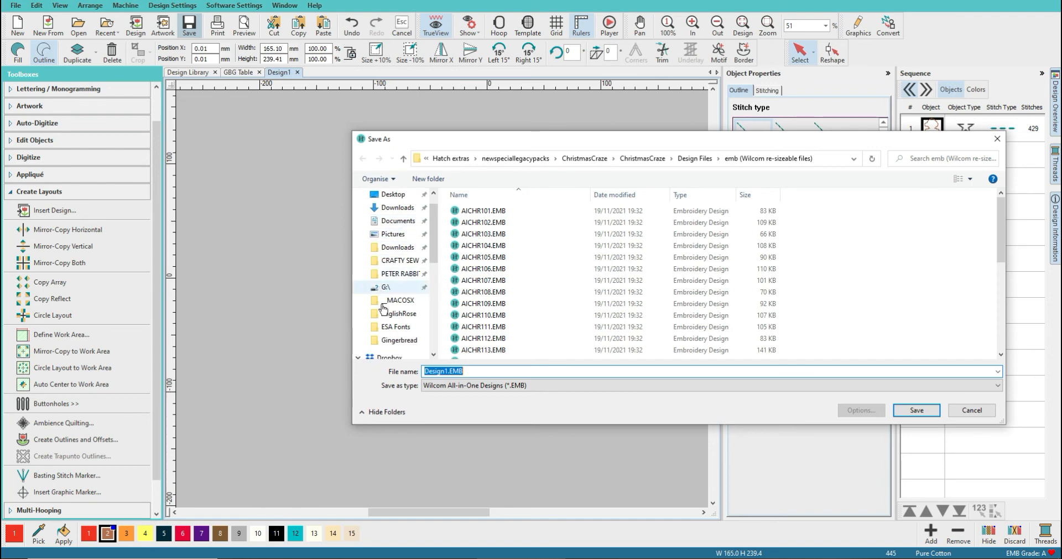
click(393, 341)
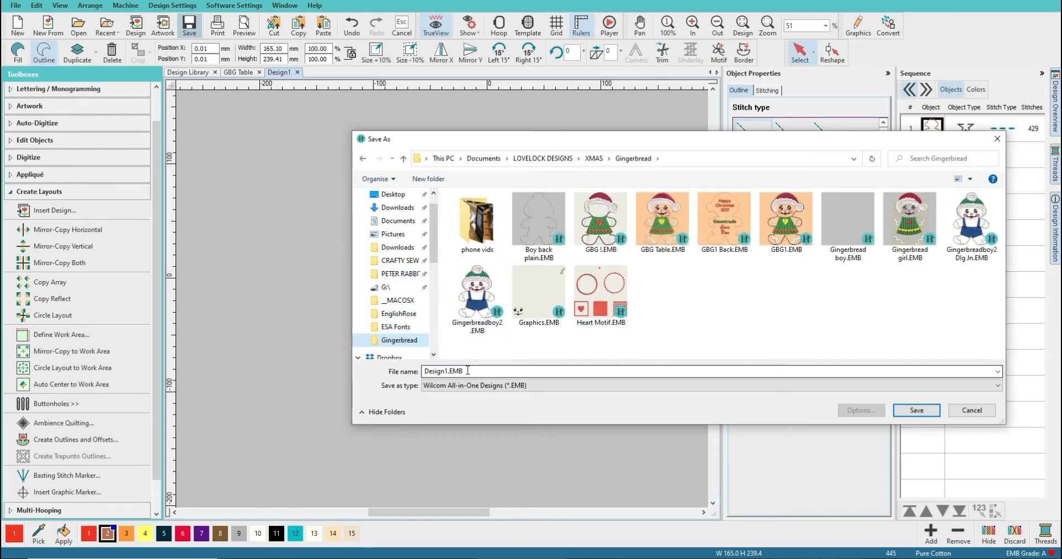
double_click(466, 371)
text(GBG)
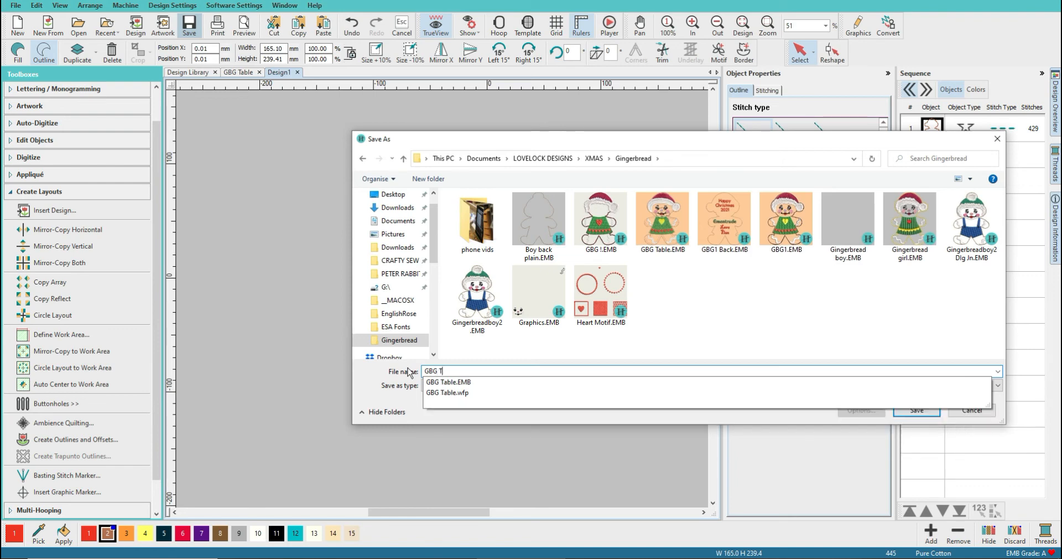
text( Table )
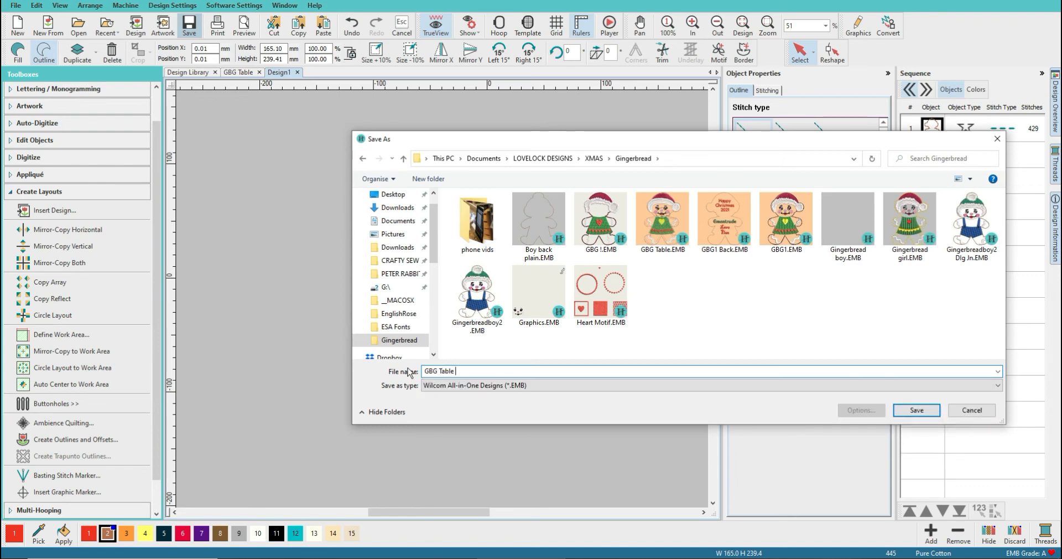
text(Back)
click(910, 412)
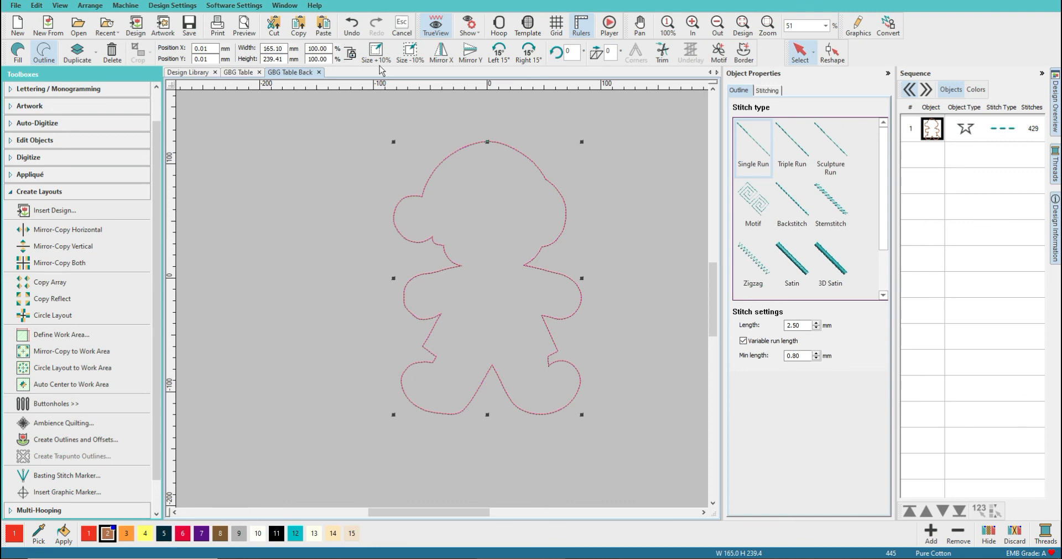
Return to the GBG Table design, centre the gingerbread girl in view and collapse the object properties
click(246, 73)
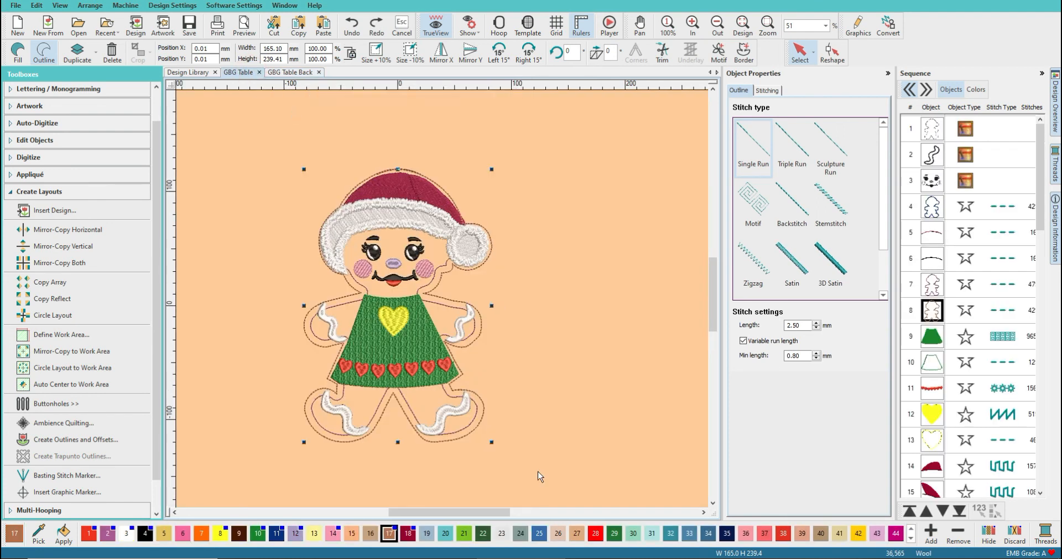
drag(505, 512, 472, 510)
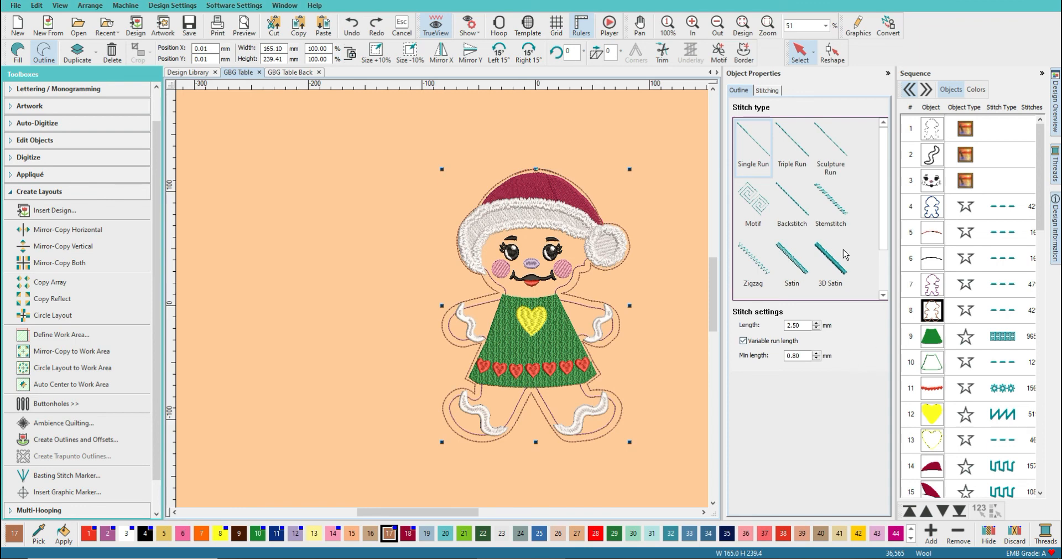
click(887, 73)
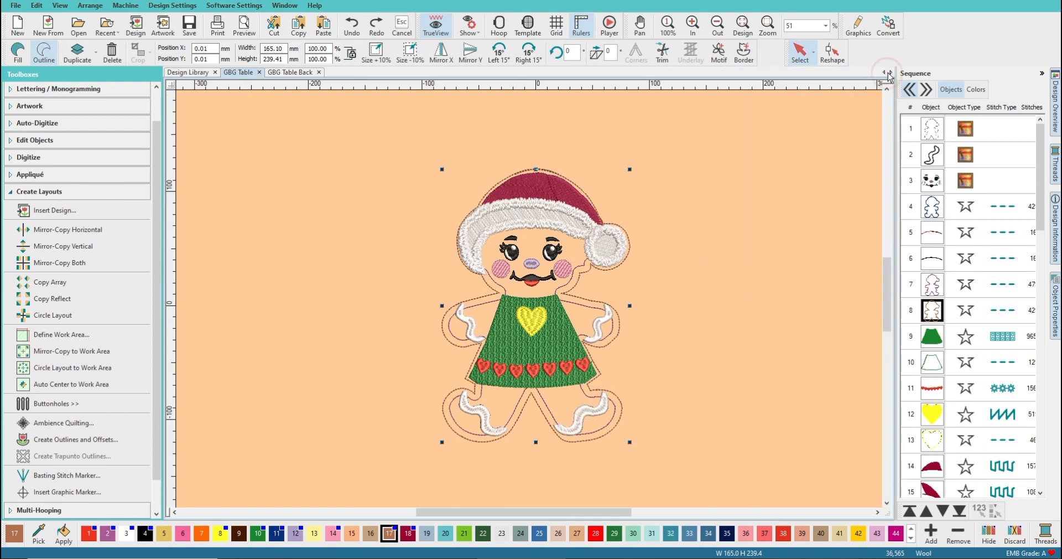
click(1047, 172)
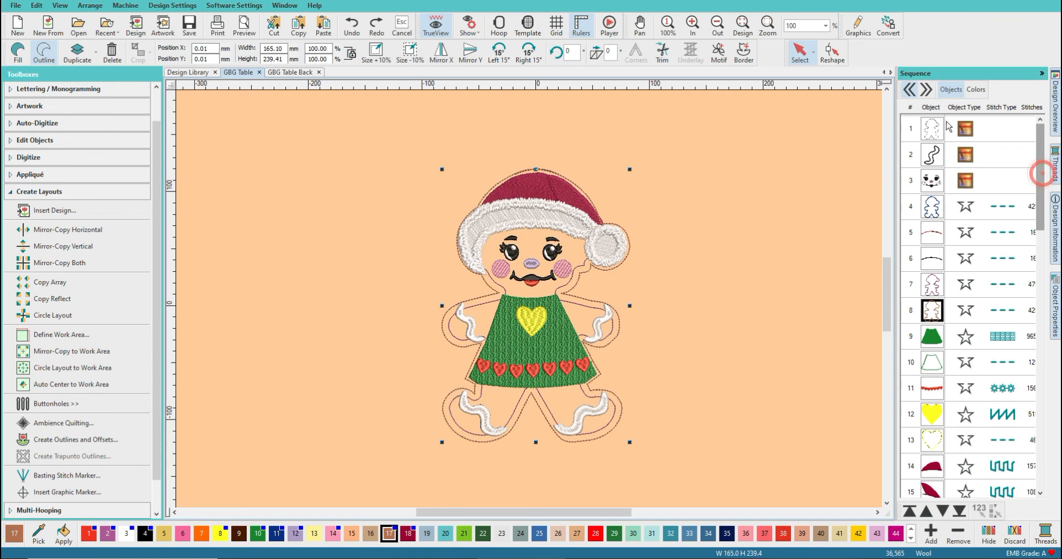
Review the stitching order from the dark blue body outline through the dress, hat and facial features
click(932, 208)
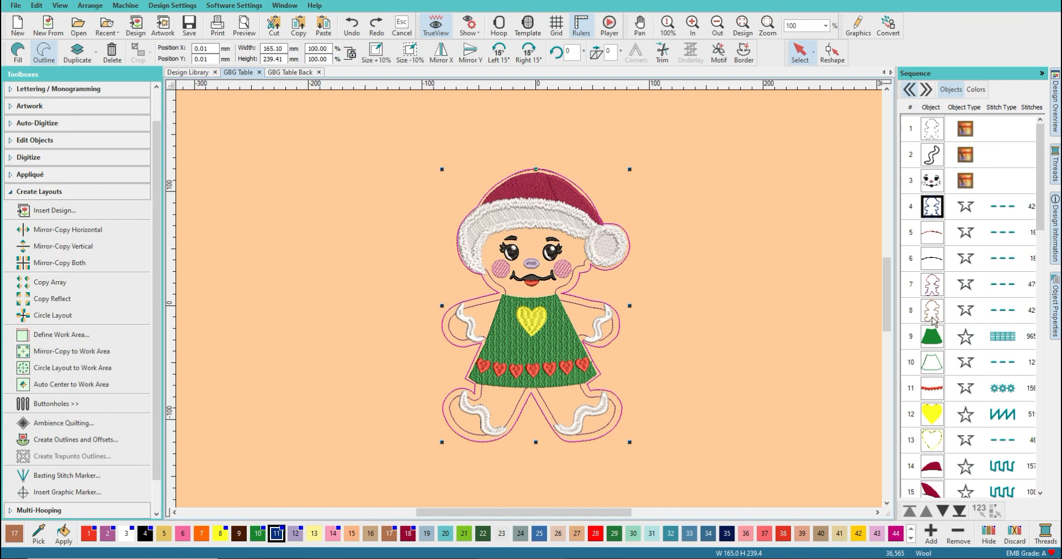
scroll(929, 395, down, 3)
scroll(927, 396, down, 8)
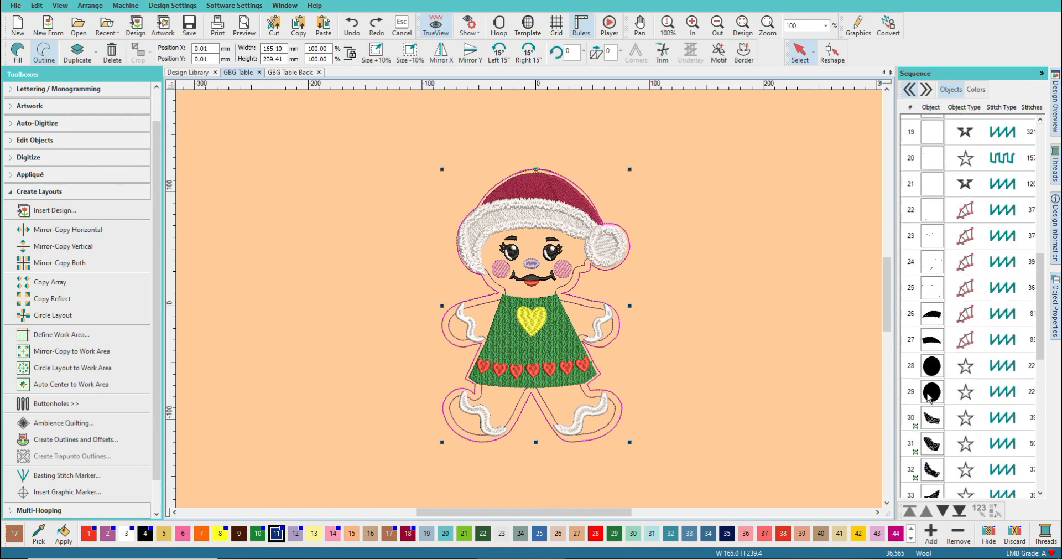